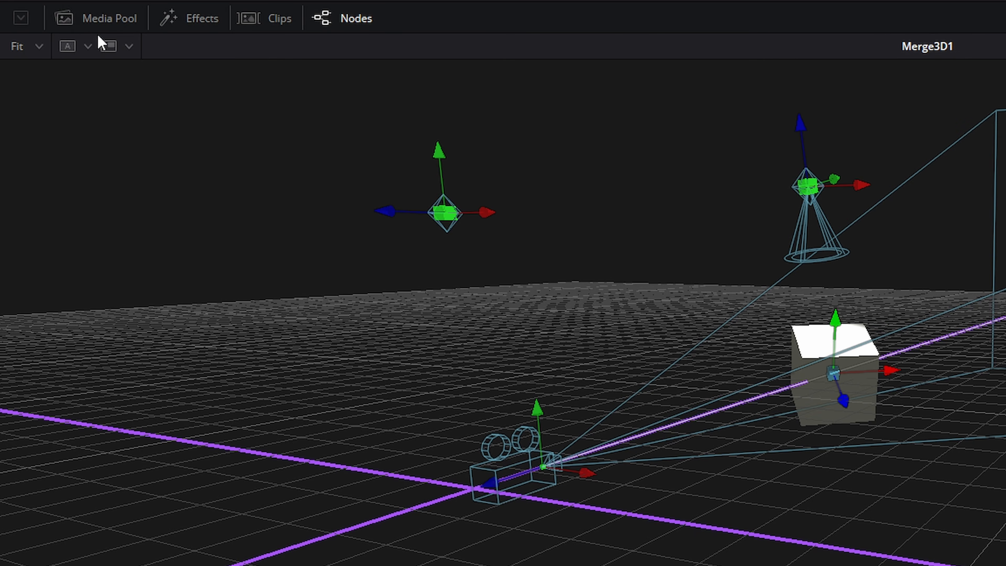
Step: Open the Media Pool, reveal its bin list, and close it again
click(98, 24)
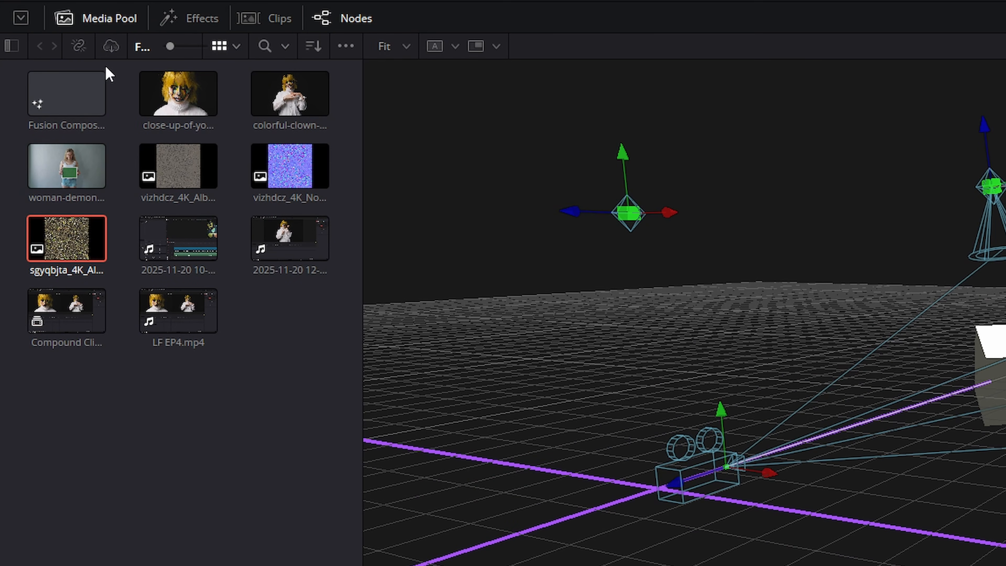
click(10, 45)
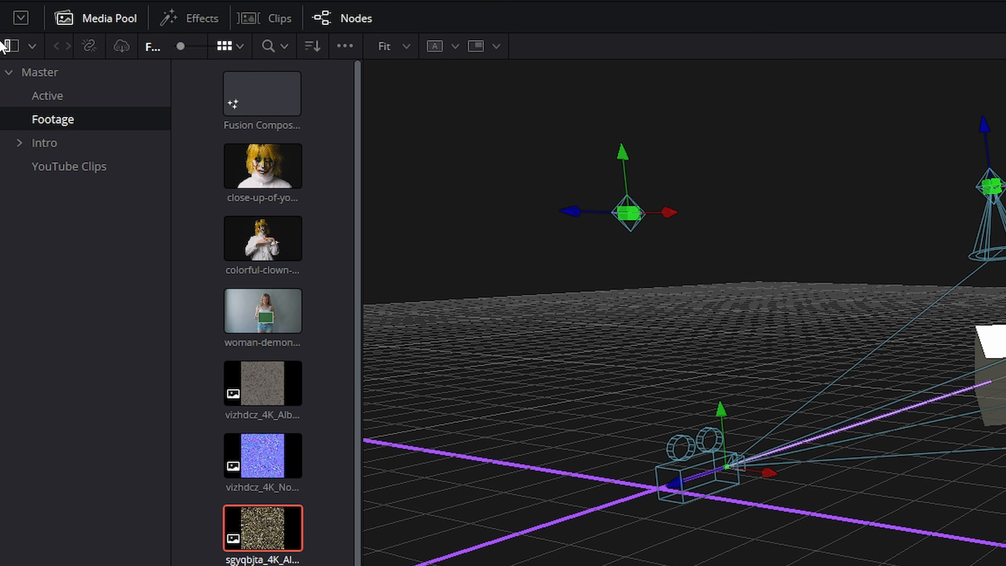
click(97, 24)
Step: Open the Effects library and browse the Light, Material, Texture and 3D tools before closing it
click(193, 21)
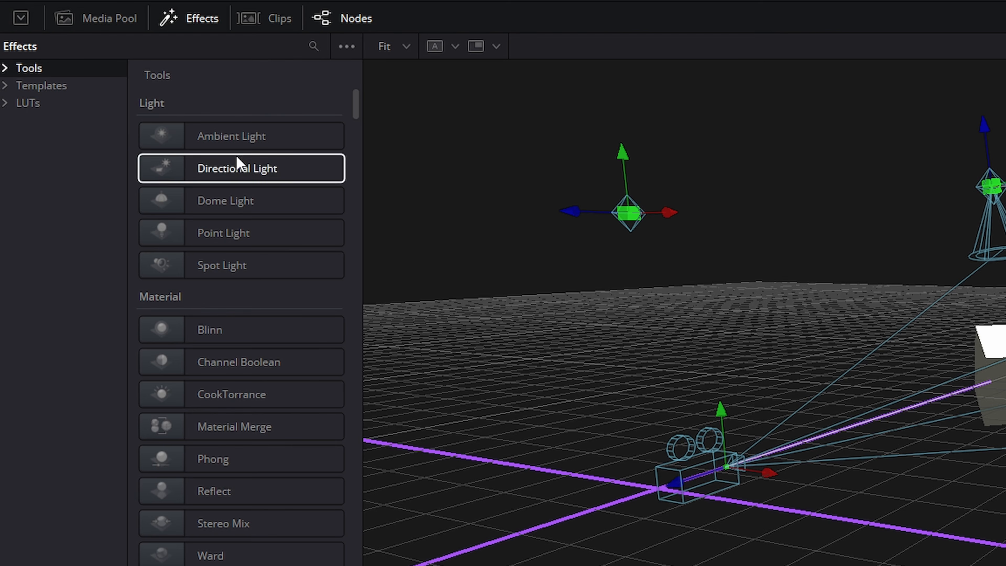
scroll(200, 384, down, 2)
scroll(201, 439, down, 15)
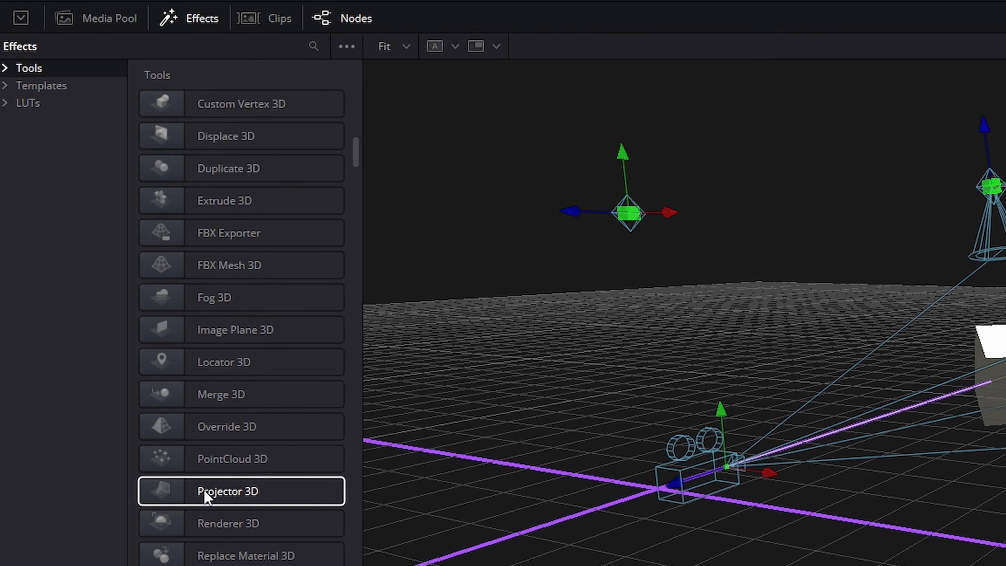
scroll(206, 515, up, 12)
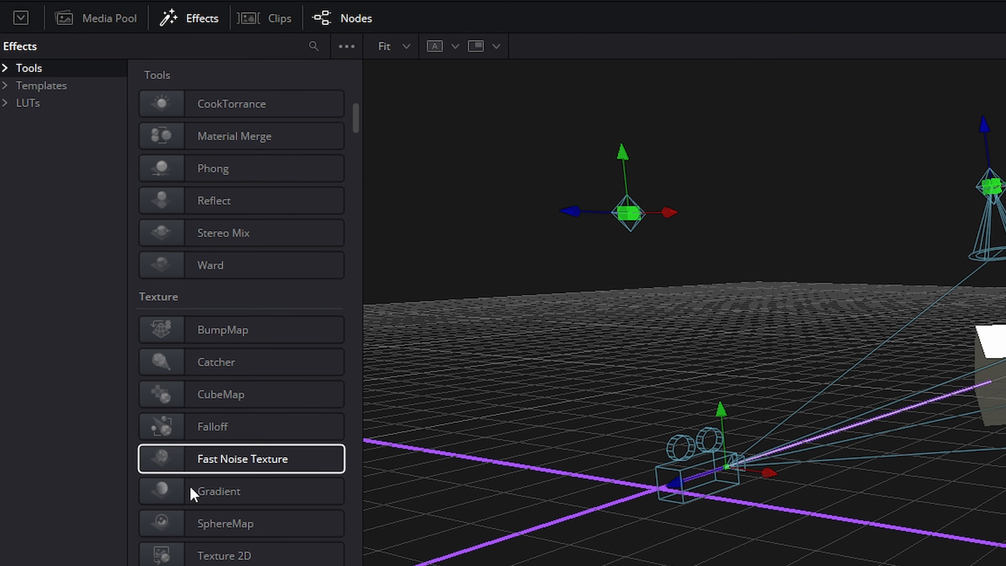
scroll(190, 490, up, 4)
scroll(307, 496, down, 6)
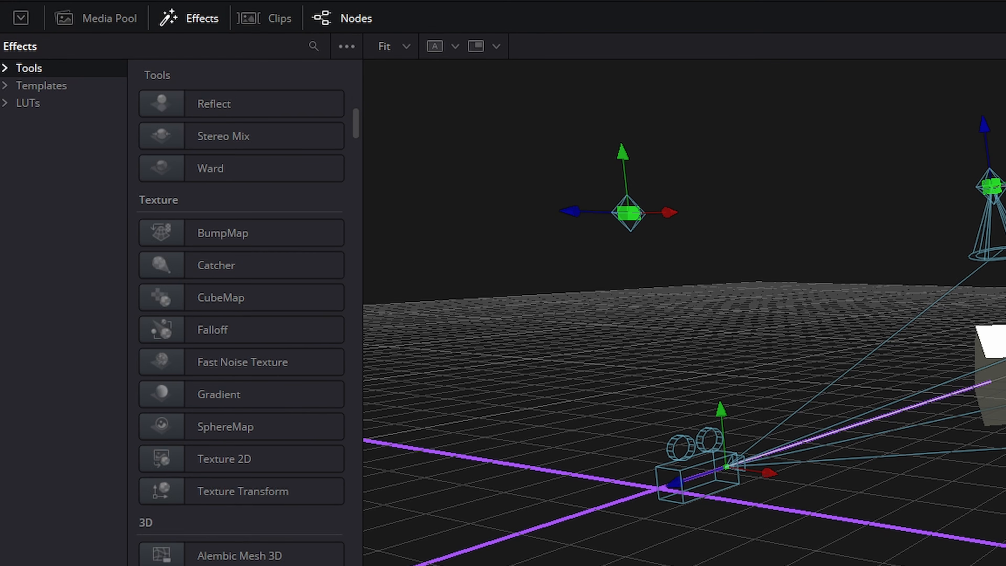
scroll(254, 541, up, 8)
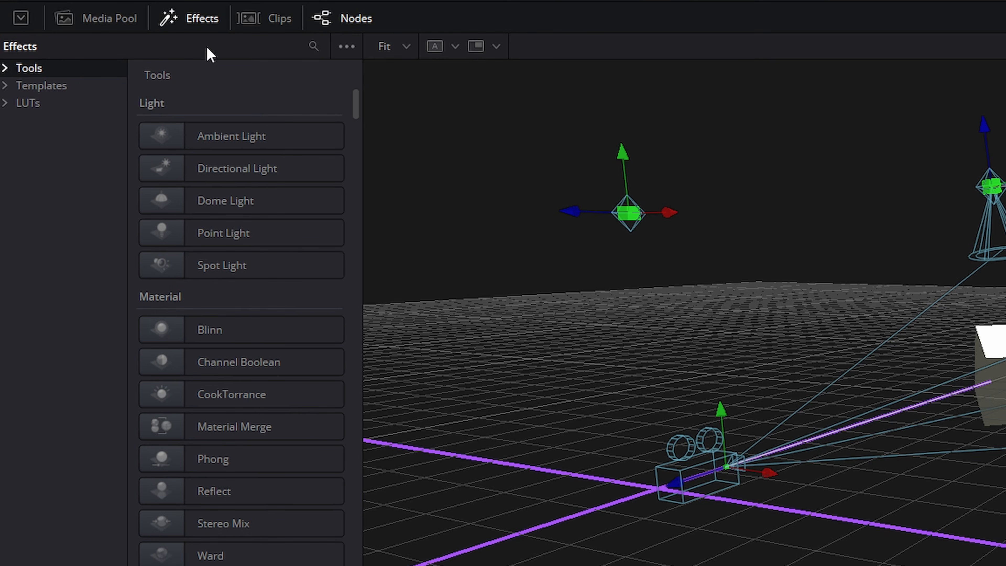
click(192, 25)
Step: Toggle the Clips, Nodes and Spline panels on and off to see how the layout changes
click(263, 23)
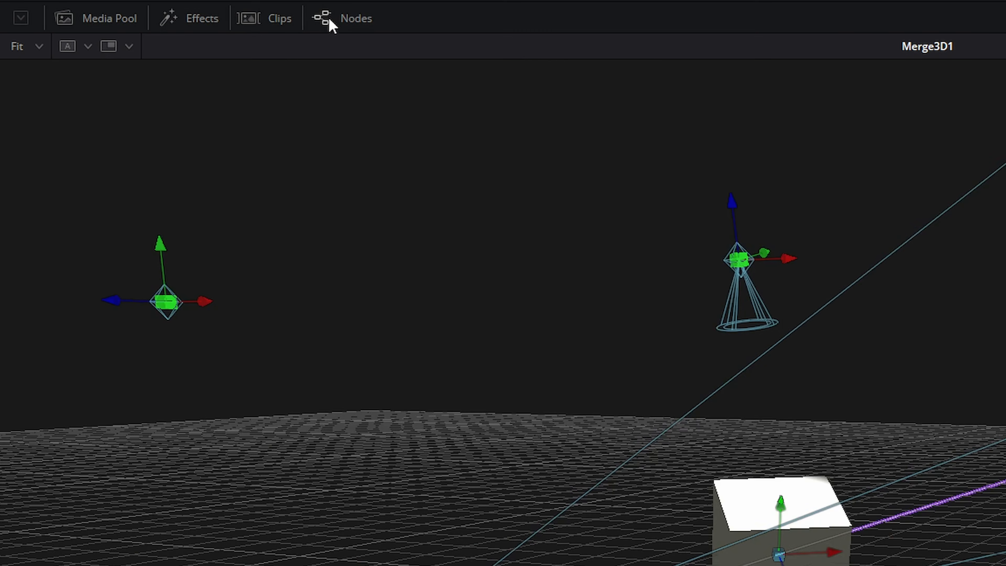
click(330, 22)
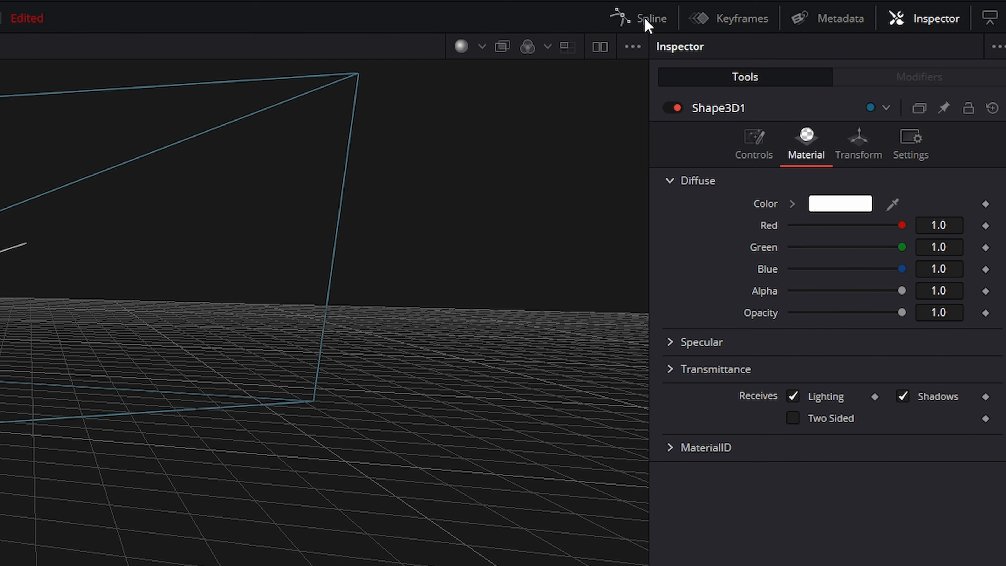
click(836, 19)
drag(422, 433, 529, 442)
Step: Open the Keyframes panel, widen it against the node editor, and close it again
click(879, 20)
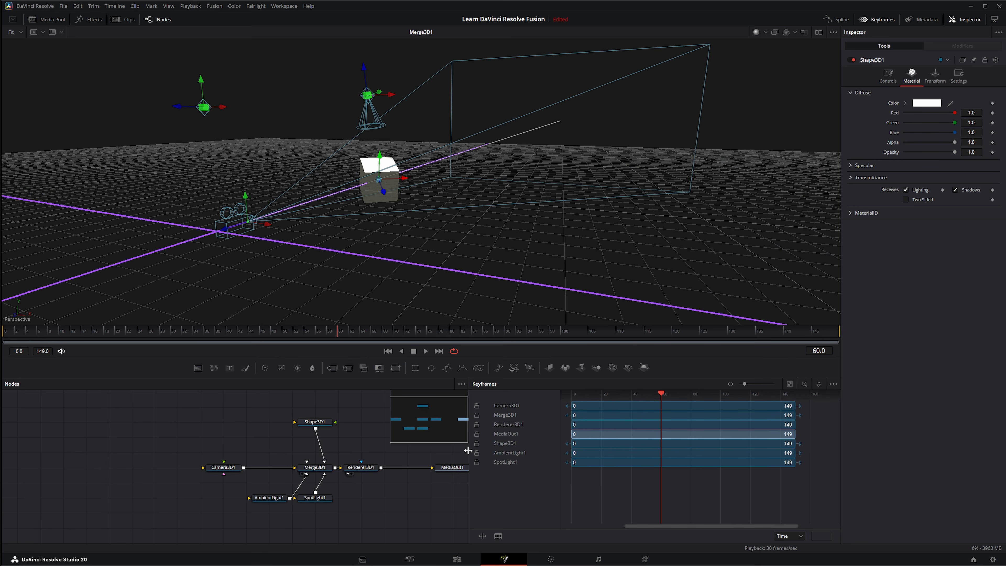
drag(475, 453, 525, 464)
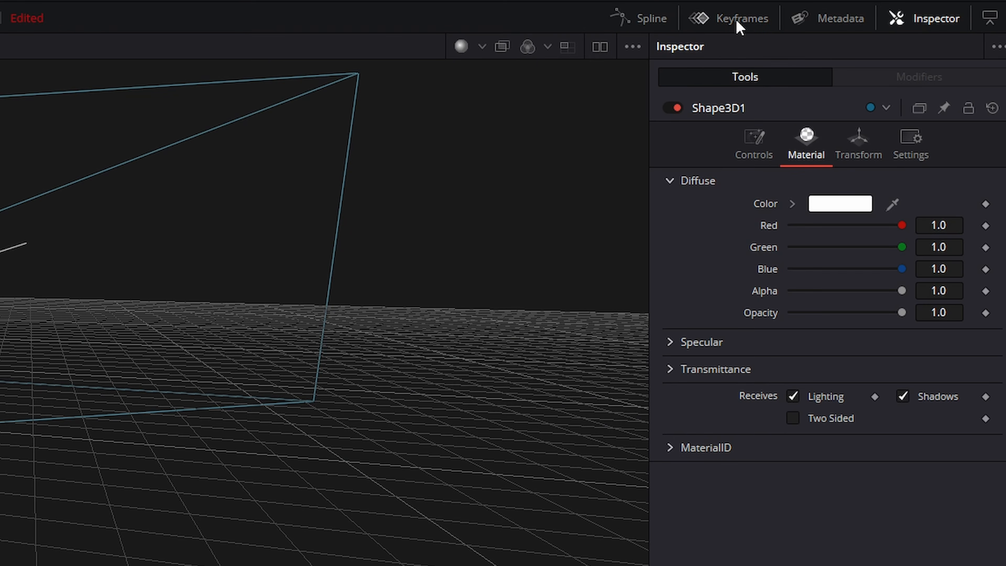
click(881, 20)
Step: Show and hide the Metadata panel, then toggle the Inspector off and back on
click(923, 19)
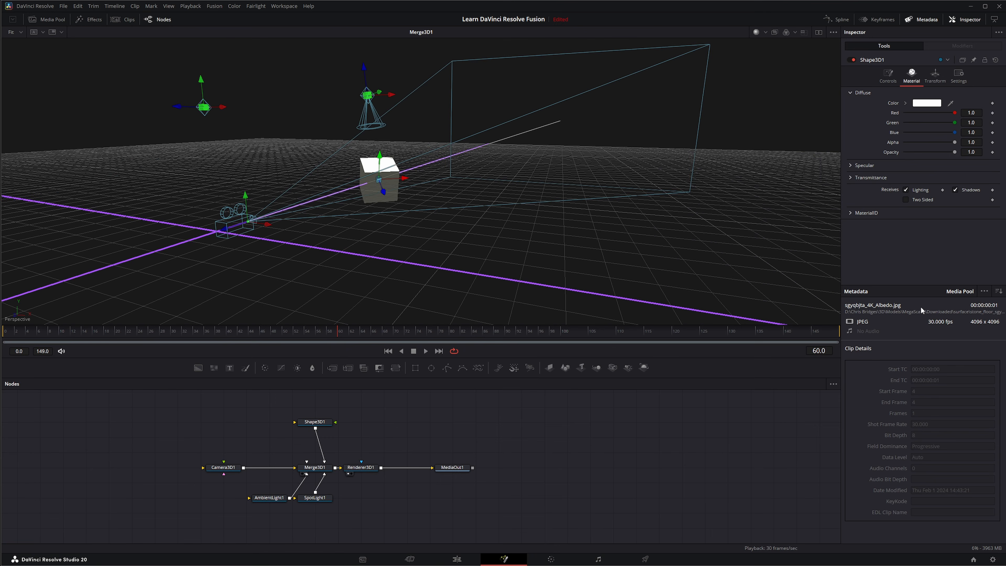
click(922, 19)
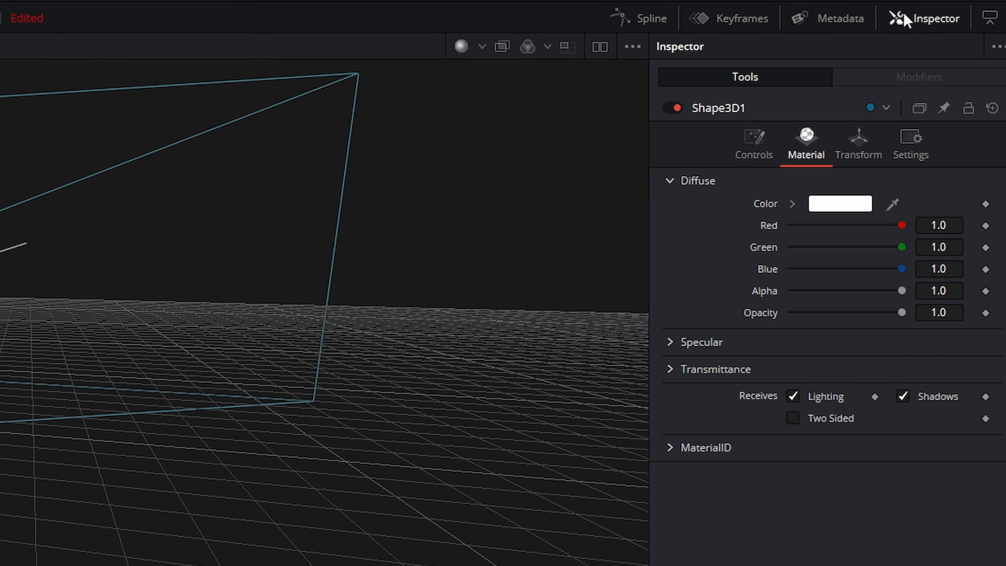
click(894, 20)
click(897, 21)
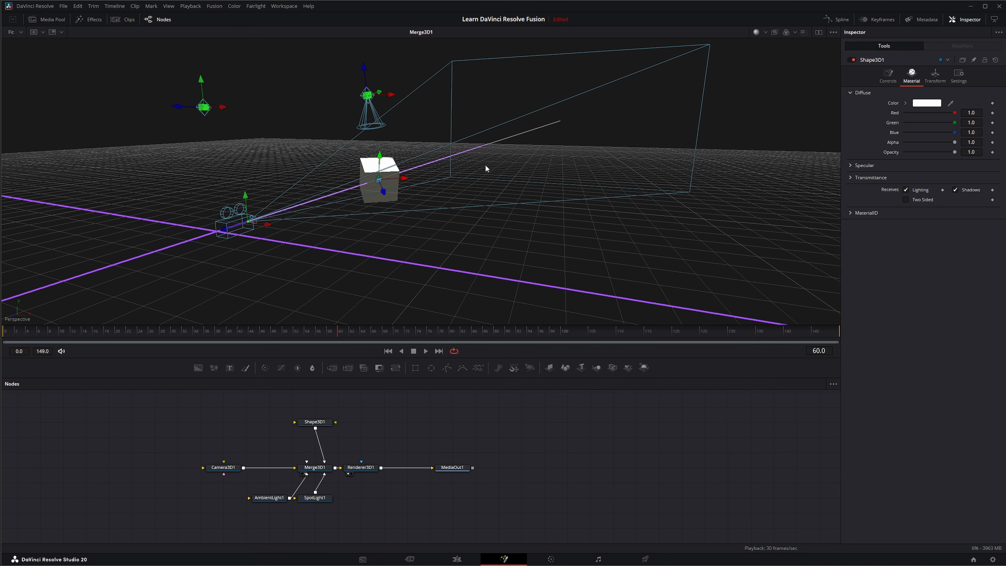
Step: Switch to a dual-viewer layout and select nodes with selection boxes and single clicks, ending on Renderer3D1
click(817, 32)
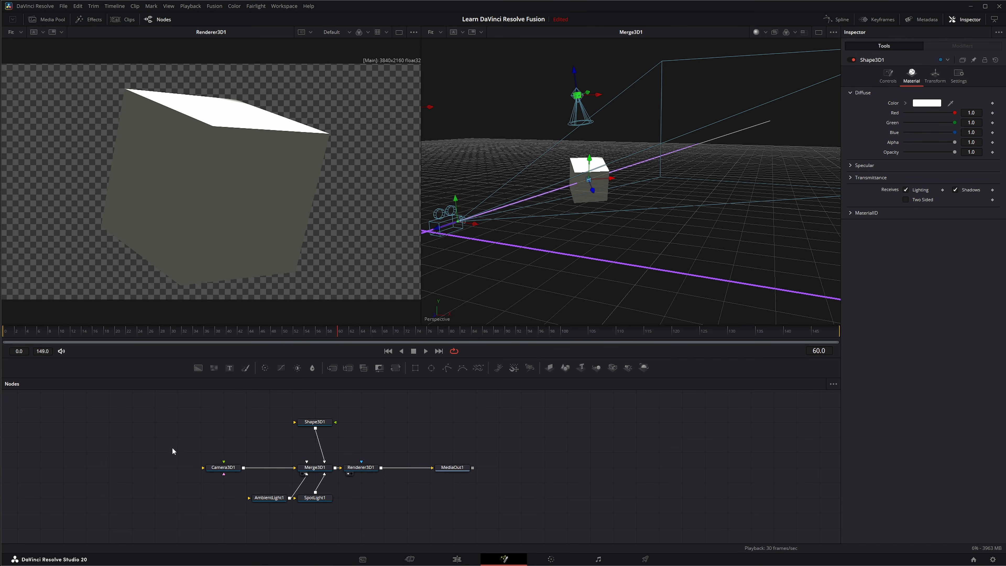
drag(172, 451, 382, 475)
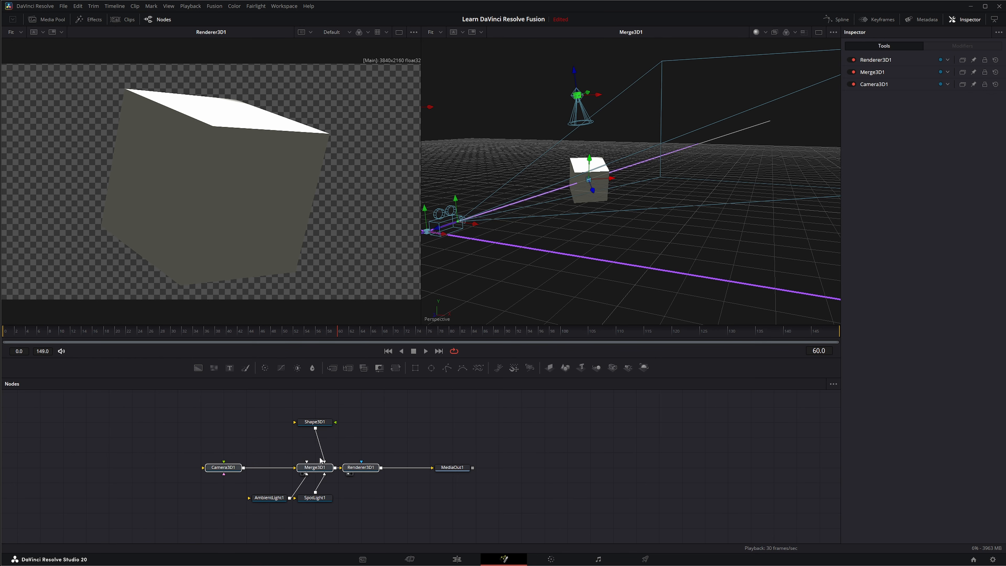
click(315, 422)
drag(239, 519, 350, 495)
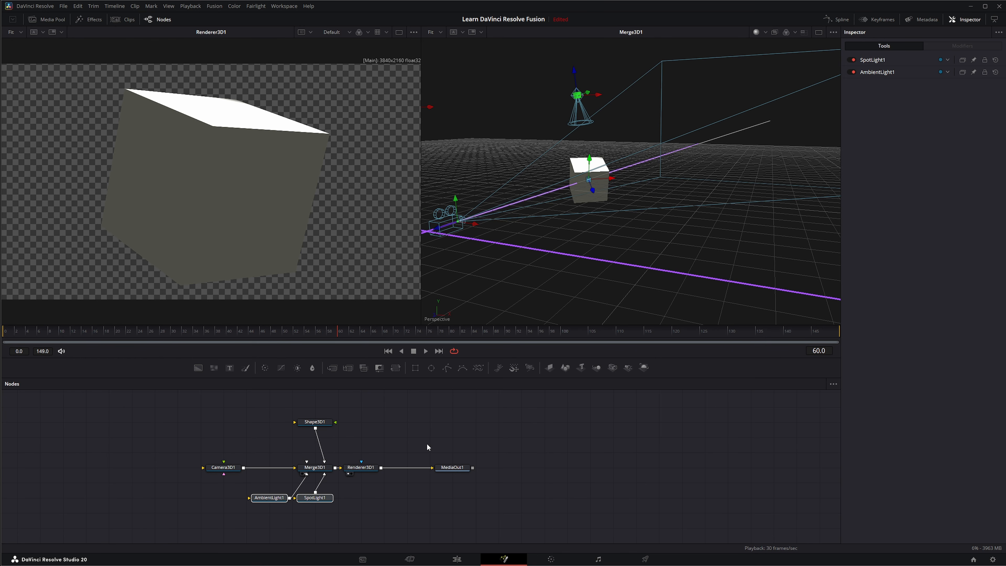
drag(413, 431, 521, 488)
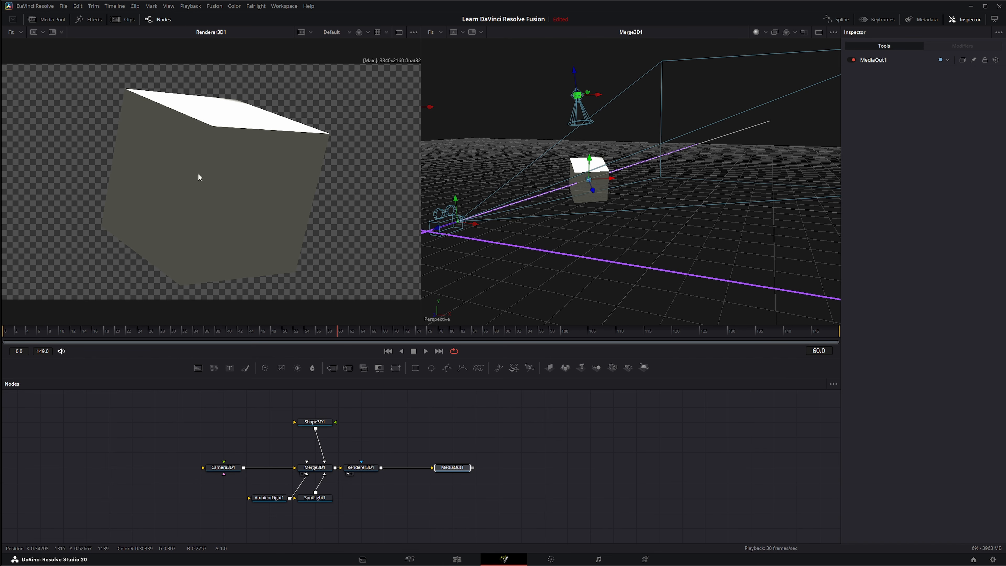
click(361, 468)
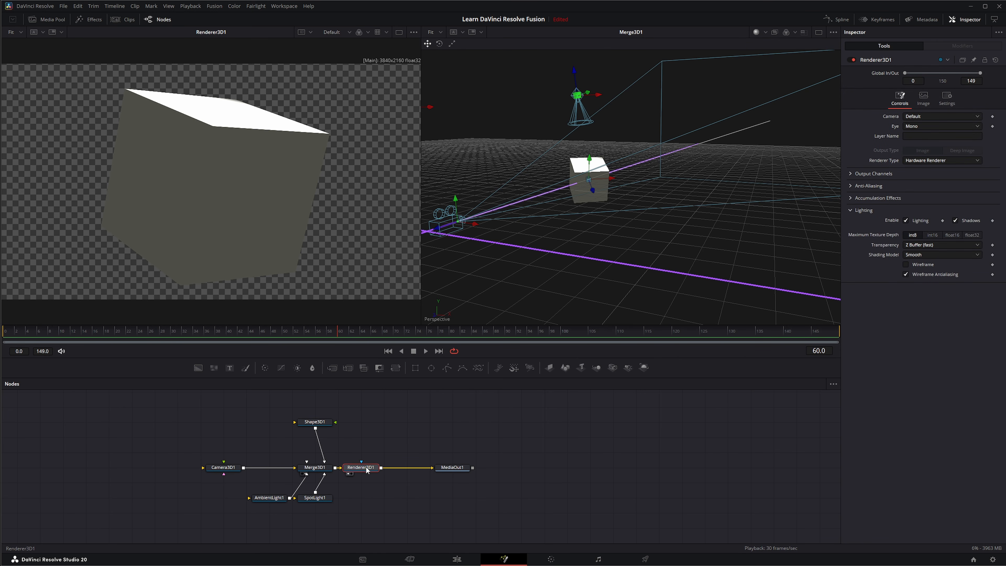
Step: Explore the viewer's context menu Scale options, then return to a single viewer
right_click(116, 152)
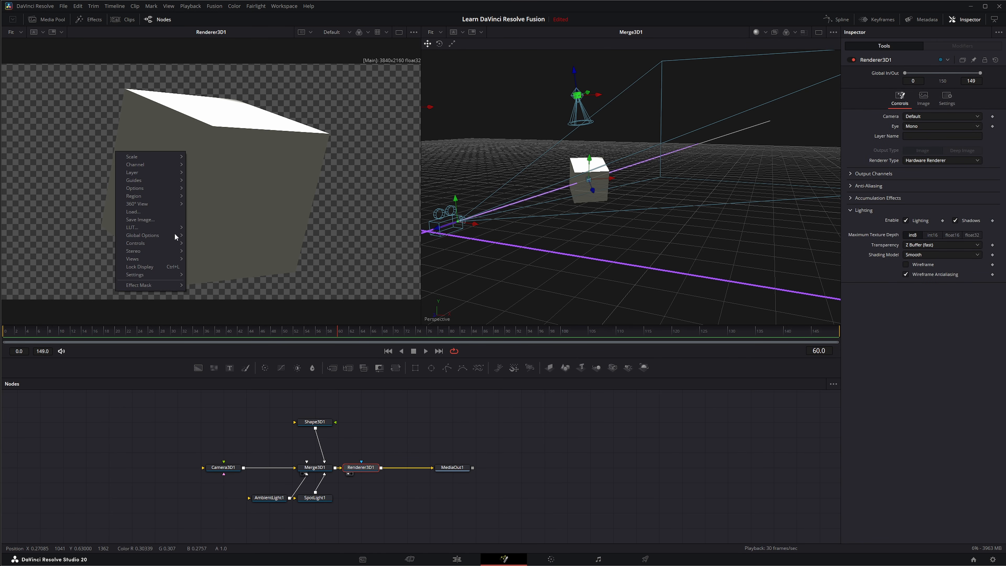
click(219, 156)
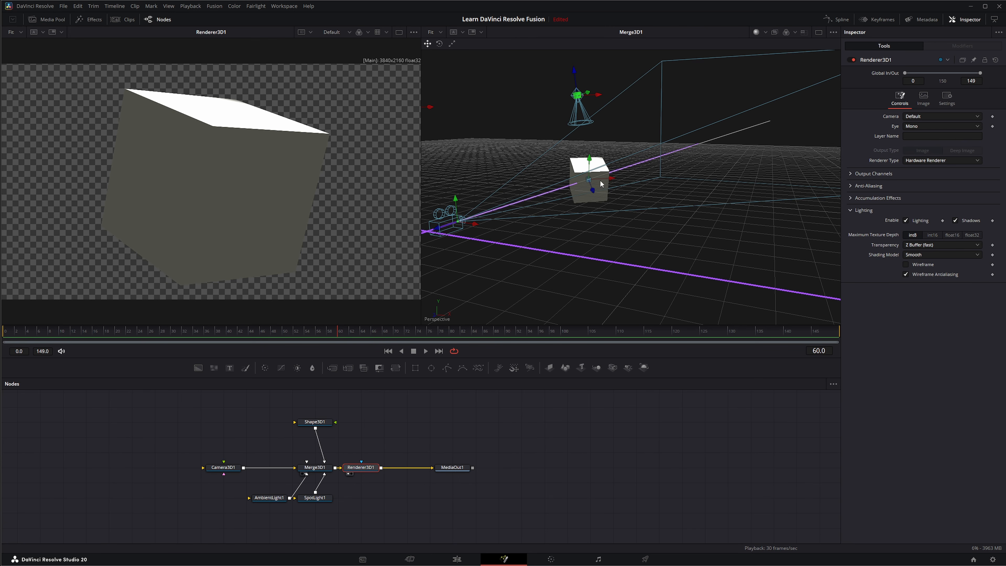
click(818, 33)
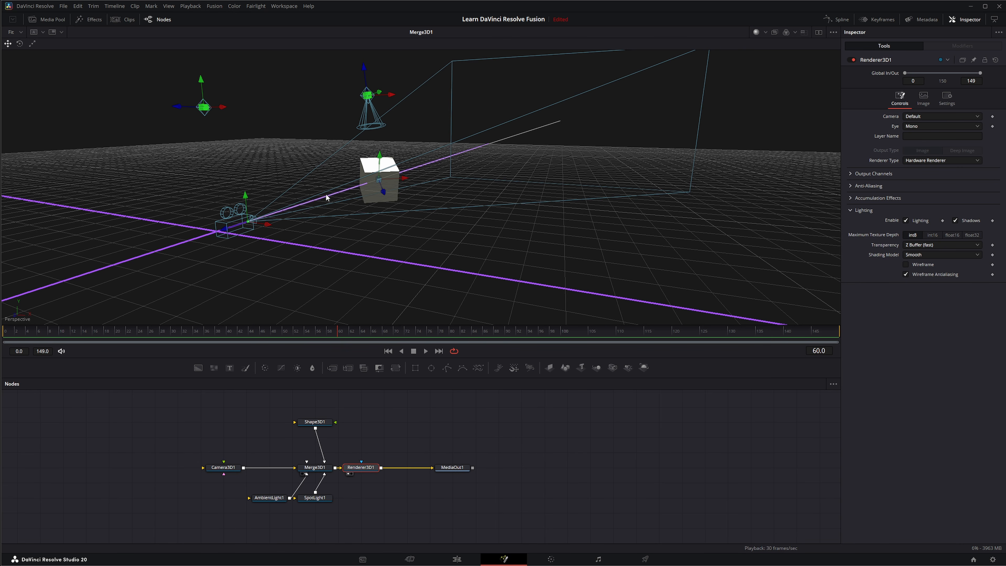
Step: Load Shape3D1, Camera3D1, SpotLight1 and Renderer3D1 into the viewer one after another to preview each node
click(316, 468)
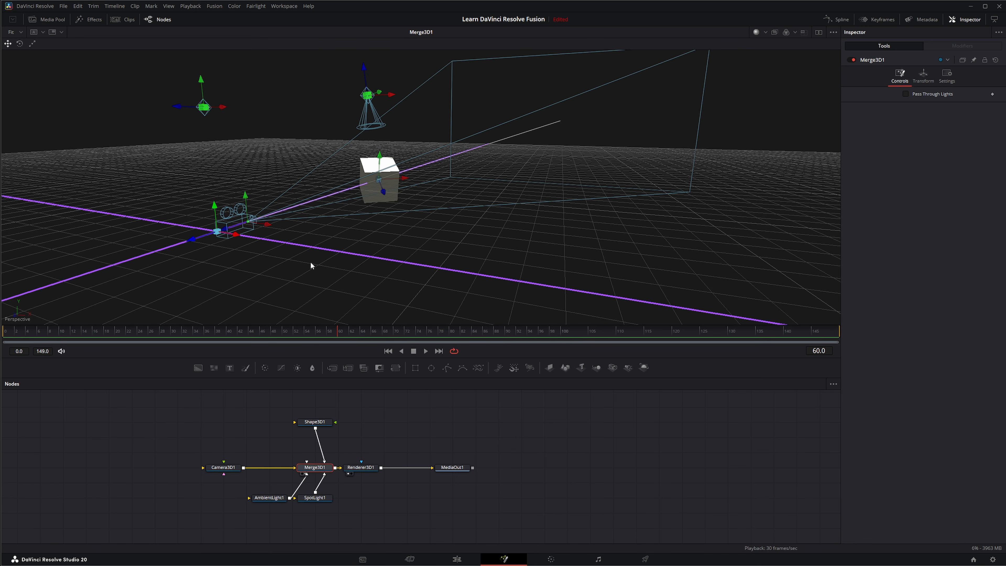
drag(317, 424, 328, 250)
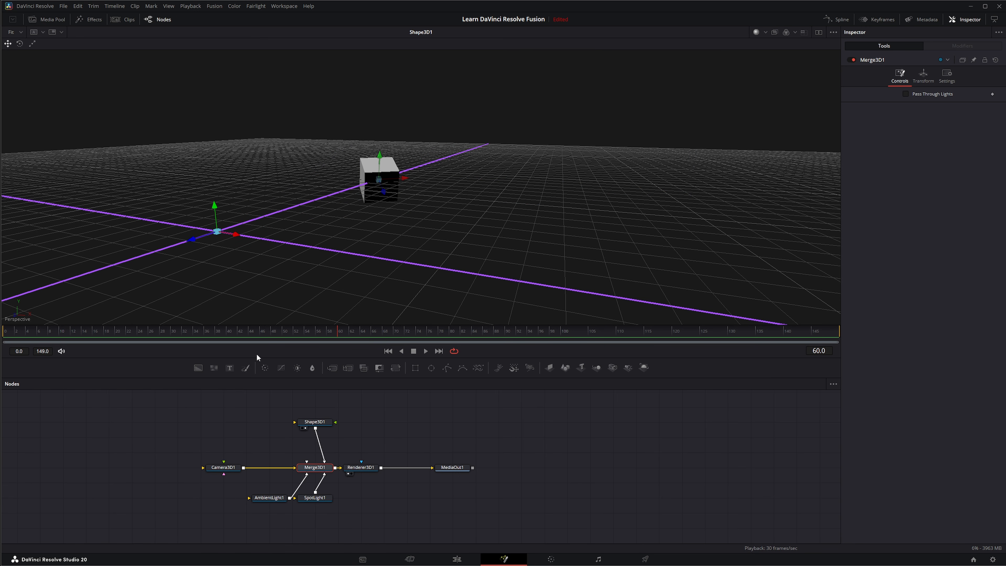
drag(226, 469, 237, 261)
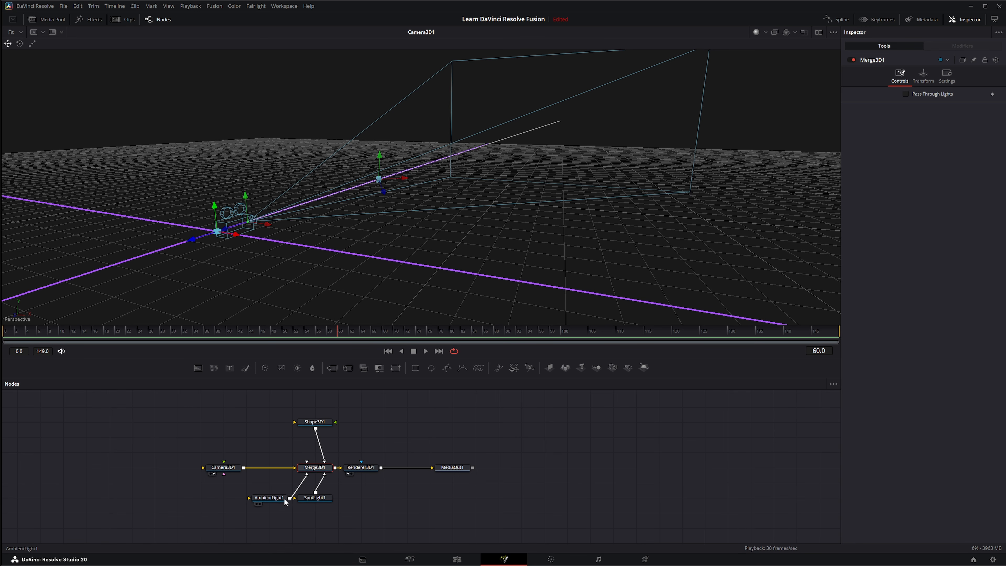
drag(310, 268, 312, 265)
drag(321, 499, 344, 224)
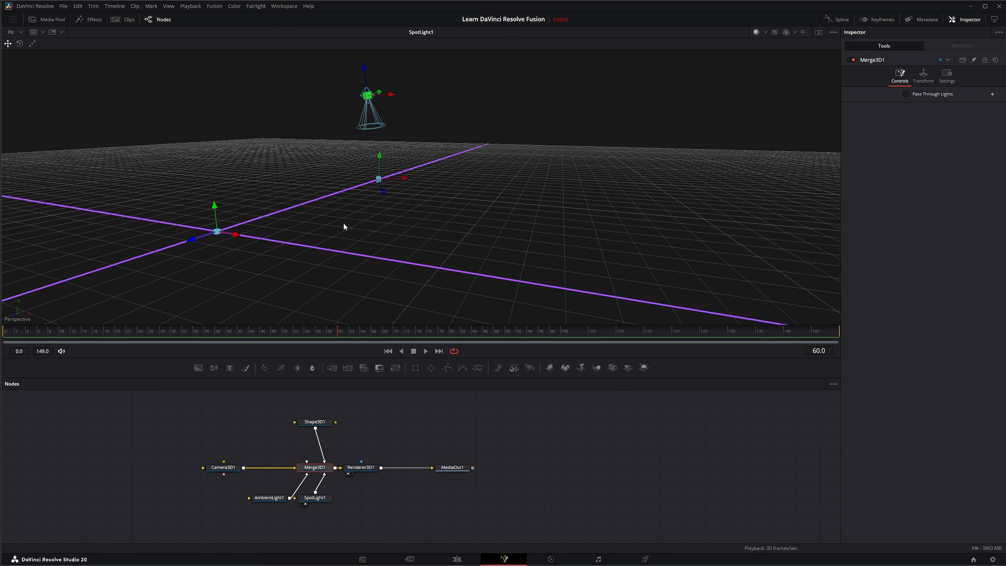
drag(353, 471, 320, 189)
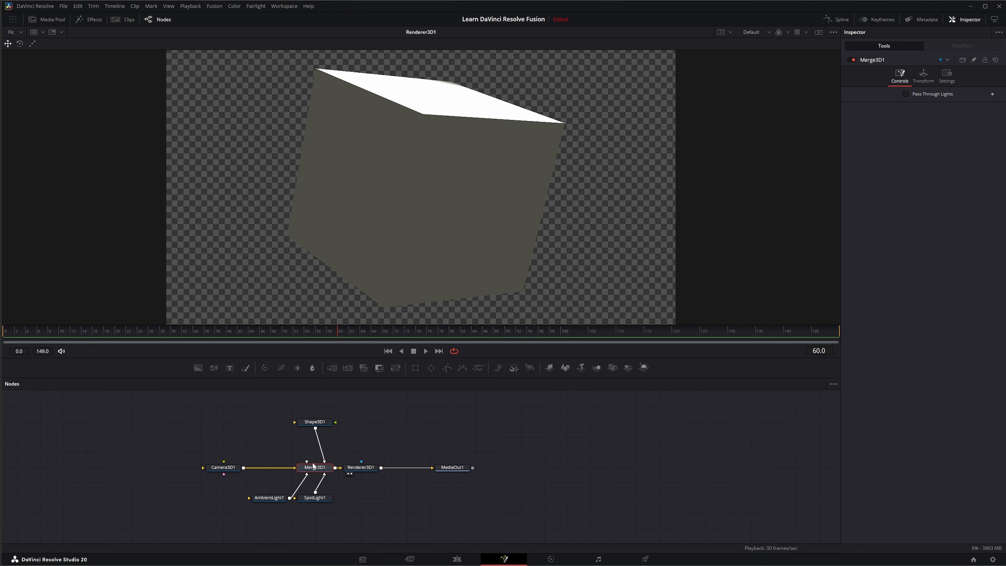
Step: Move the Renderer3D1 and MediaOut1 nodes further right, then box-select the remaining scene nodes
click(362, 467)
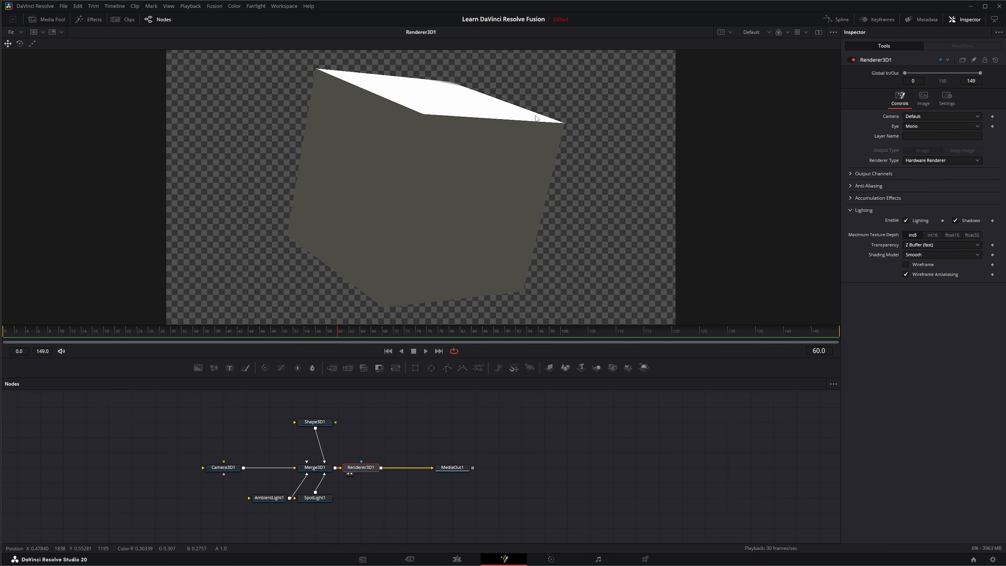
drag(355, 439, 477, 492)
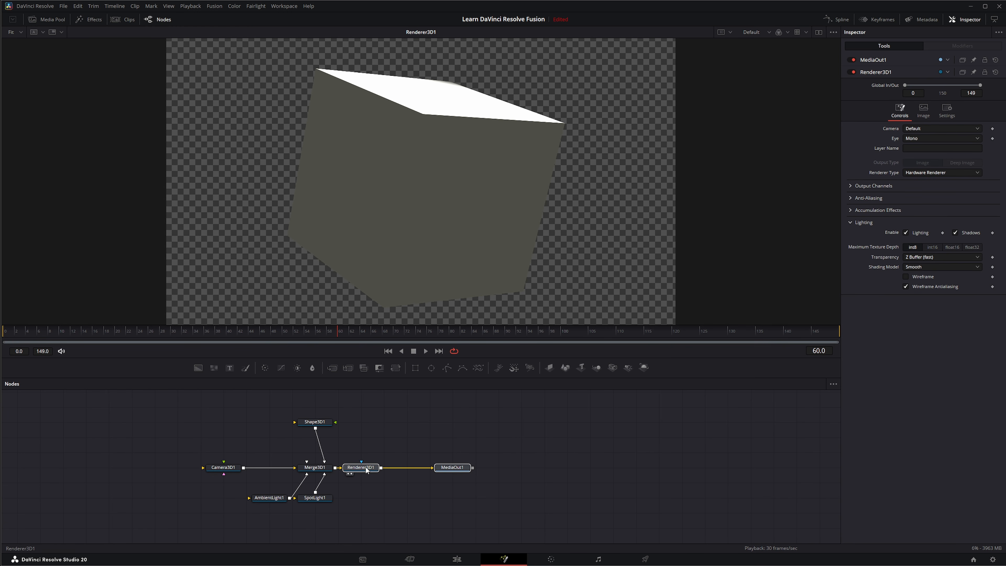
drag(365, 467, 518, 470)
drag(449, 418, 707, 510)
drag(130, 409, 384, 529)
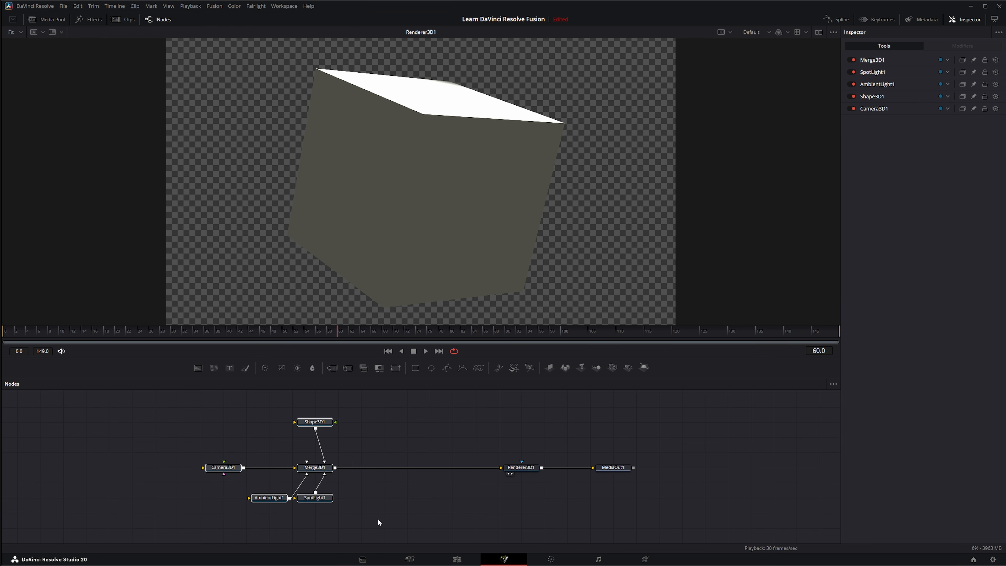
Step: Show Merge3D1 in the first viewer and switch the viewer scale to 100% and back to Fit
click(321, 469)
key(1)
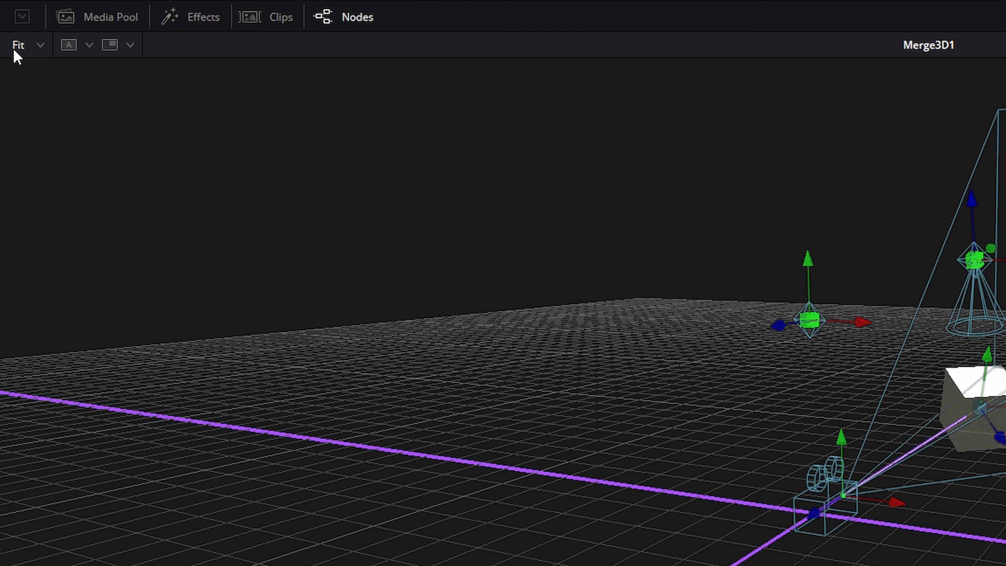
click(41, 46)
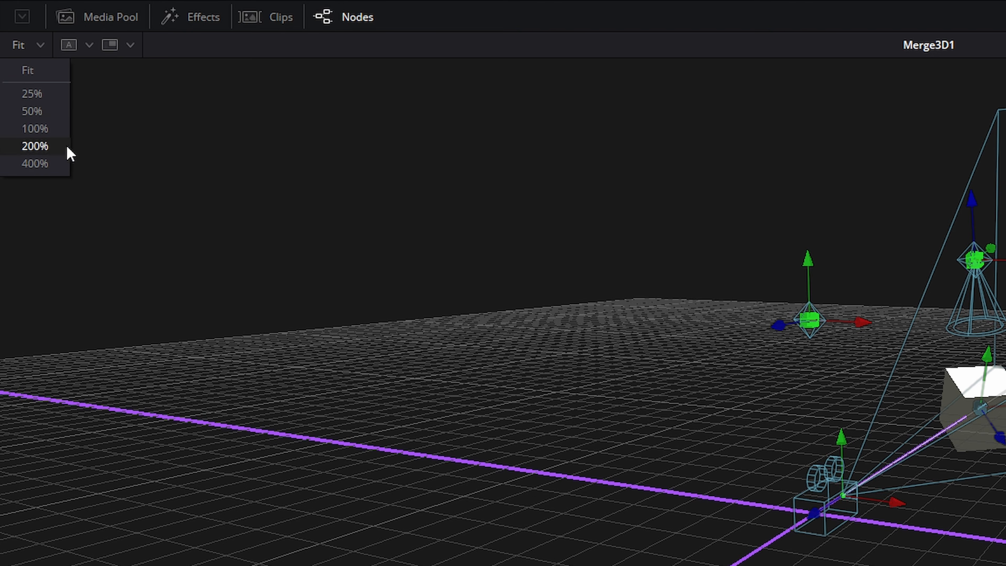
click(38, 130)
click(31, 47)
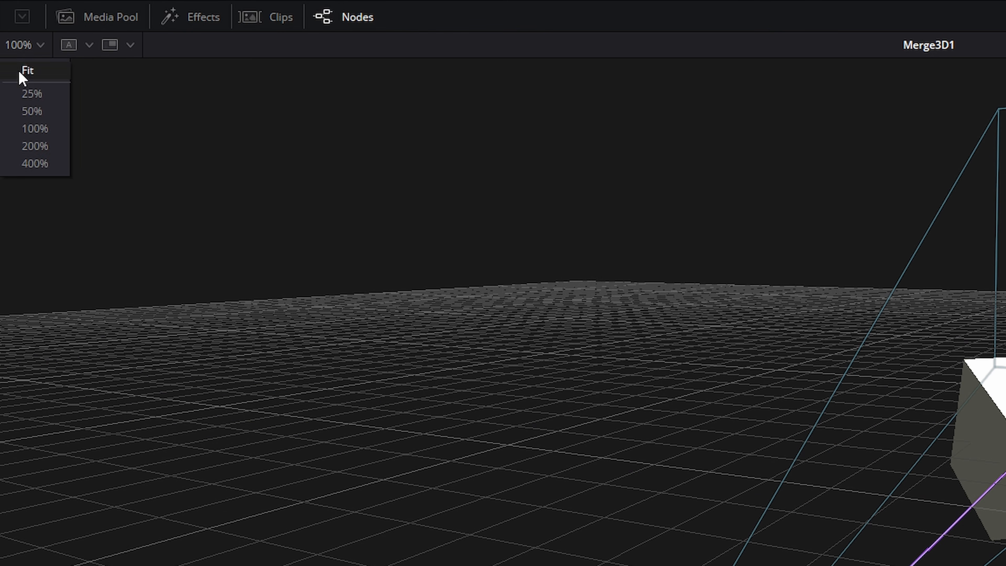
click(20, 70)
Step: Switch the first viewer to Buffer B and load Shape3D1 into it
click(91, 47)
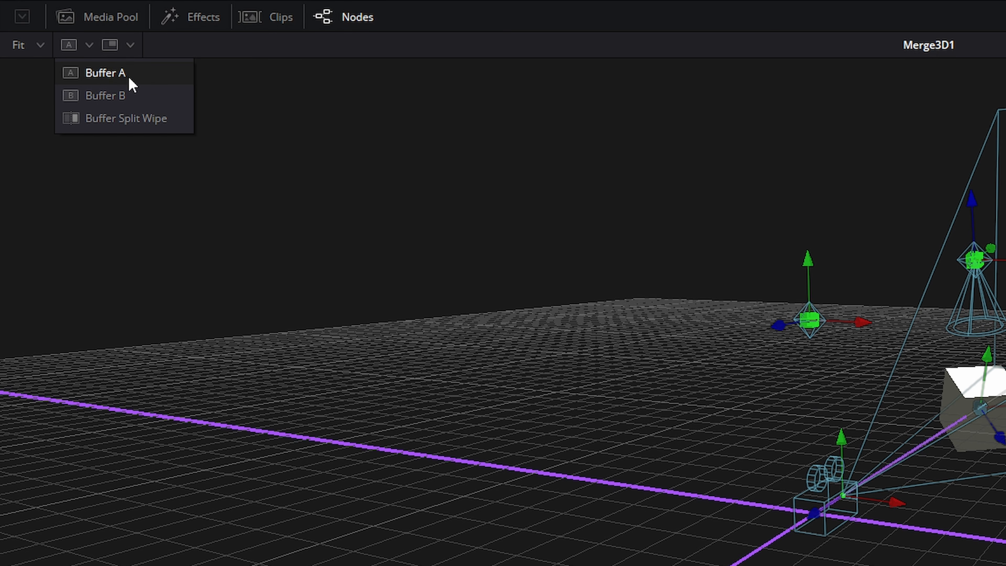
click(115, 95)
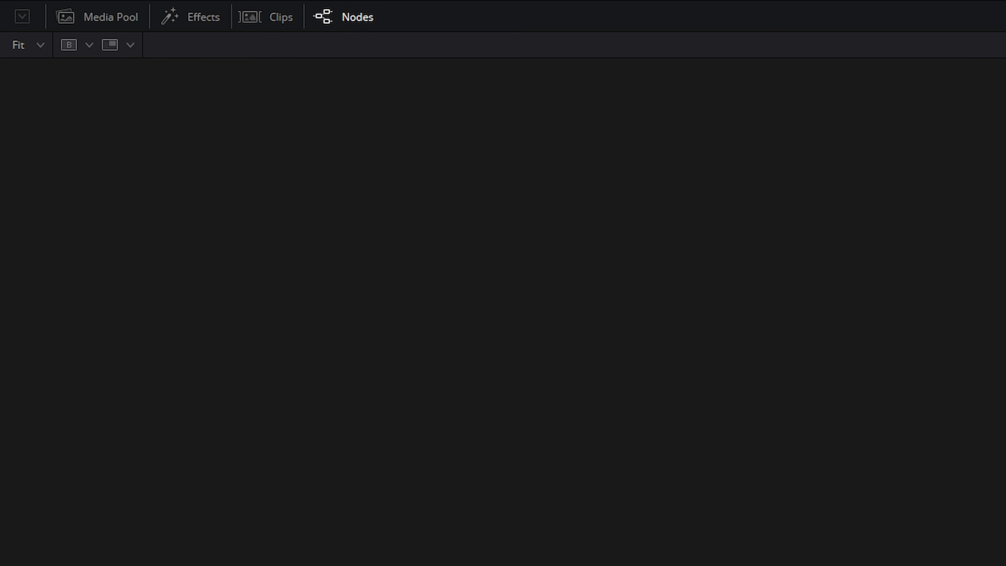
key(1)
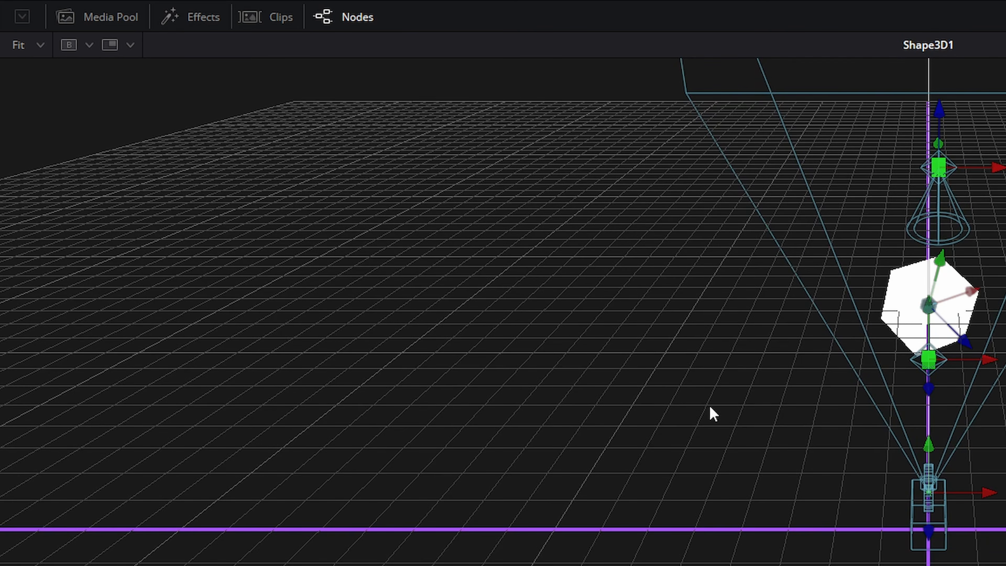
Step: Toggle the viewer between Buffer A and Buffer B to compare Merge3D1 and Shape3D1
click(90, 45)
click(94, 72)
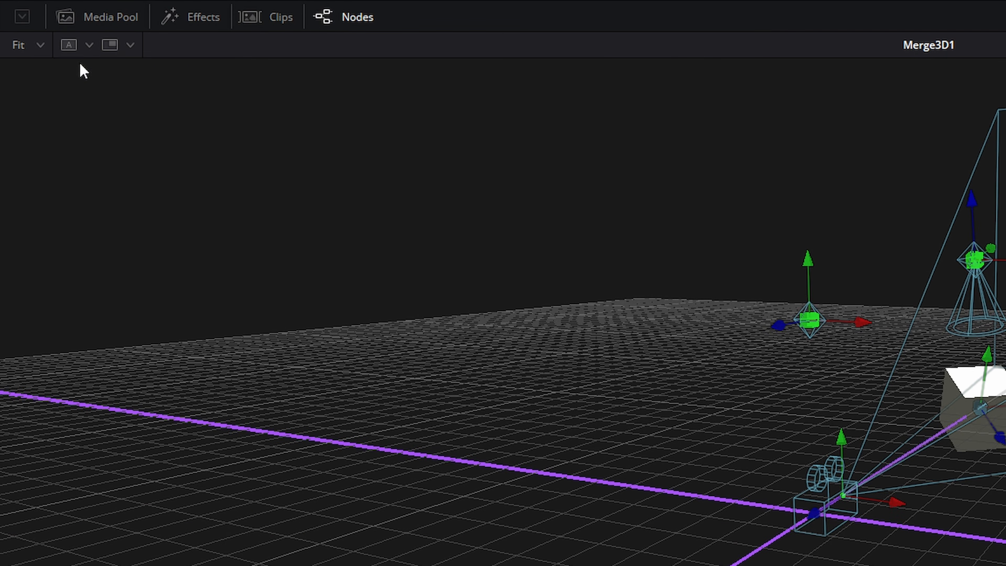
click(89, 45)
click(103, 93)
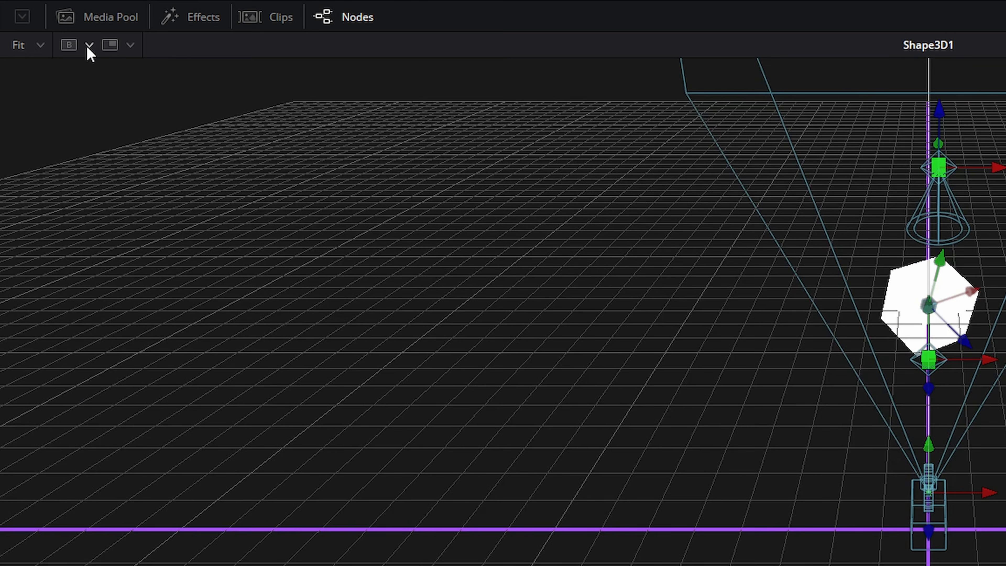
Step: Compare both buffers with Buffer Split Wipe, shifting the wipe divider left, then return to Buffer A
click(88, 47)
click(108, 113)
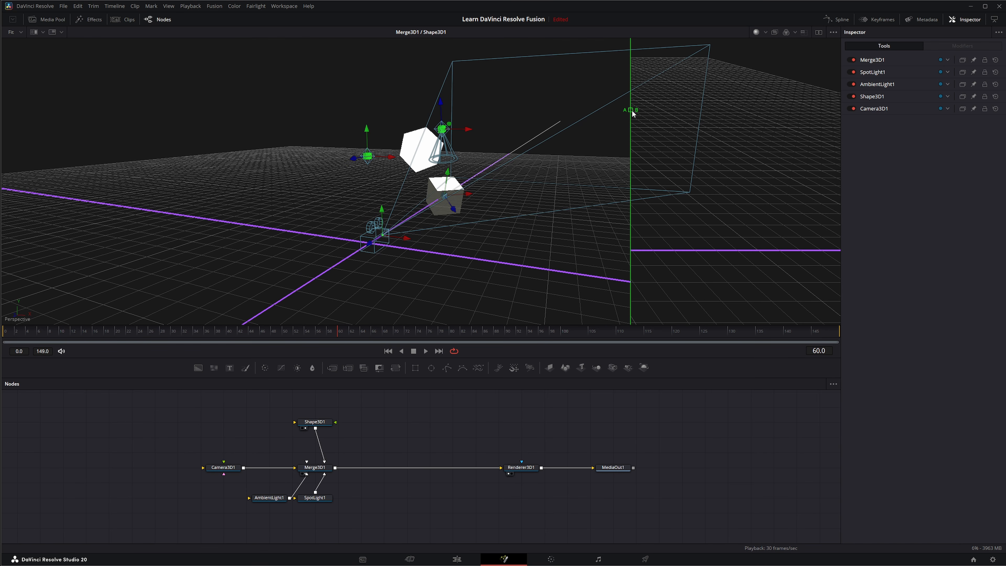
drag(632, 114, 535, 130)
click(42, 32)
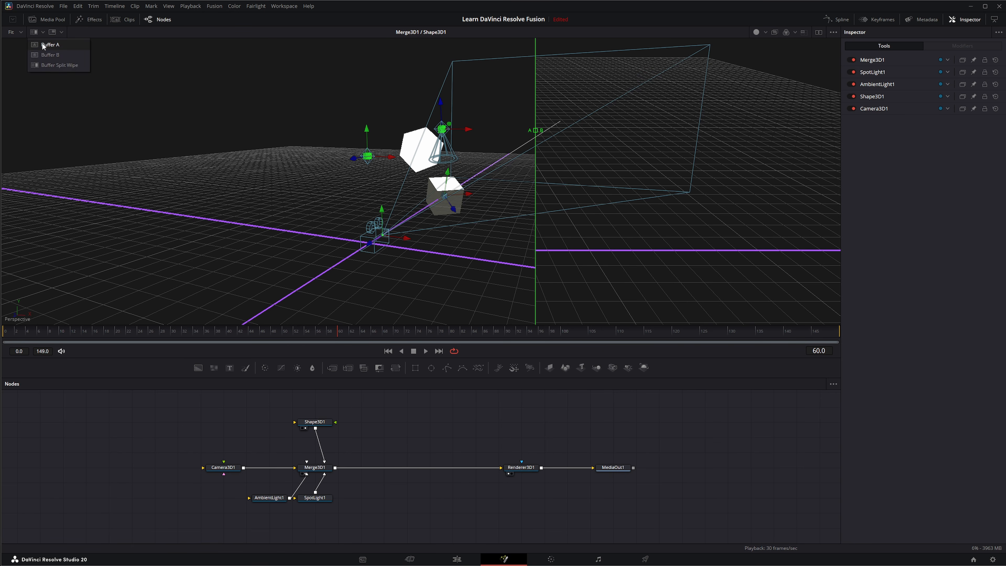
click(43, 46)
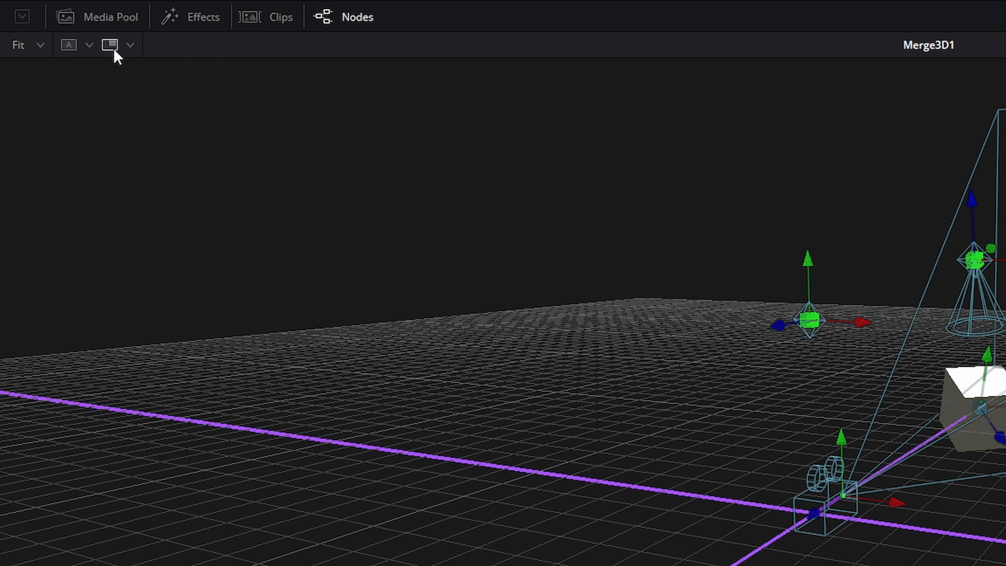
Step: Enable the viewer's subview and set it to show the 3D Viewer
click(112, 46)
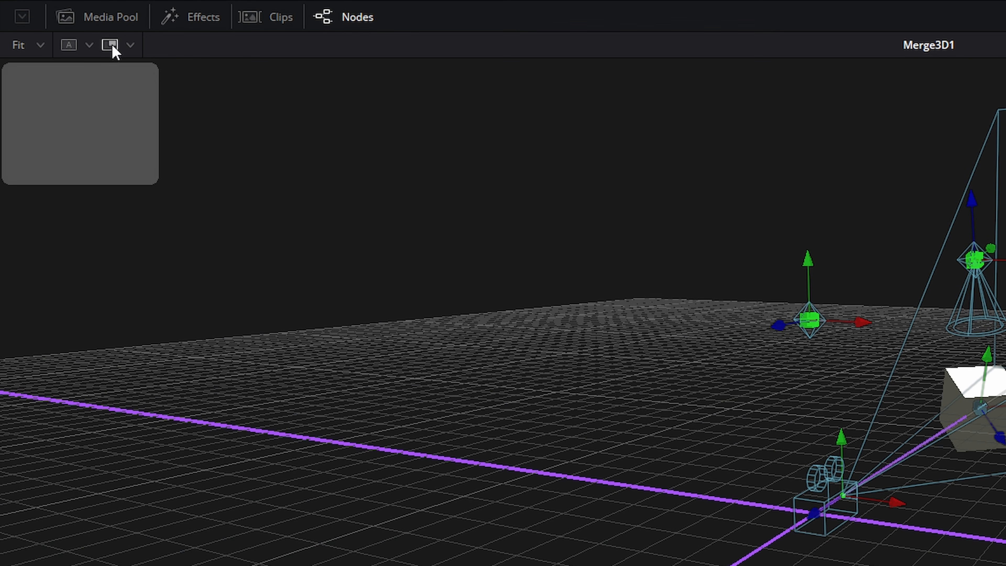
click(131, 45)
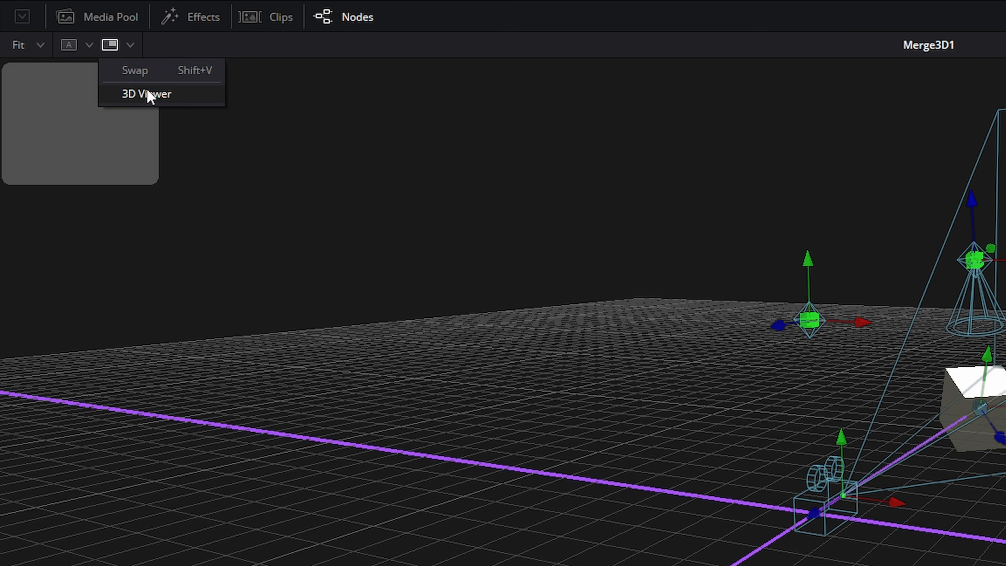
click(156, 94)
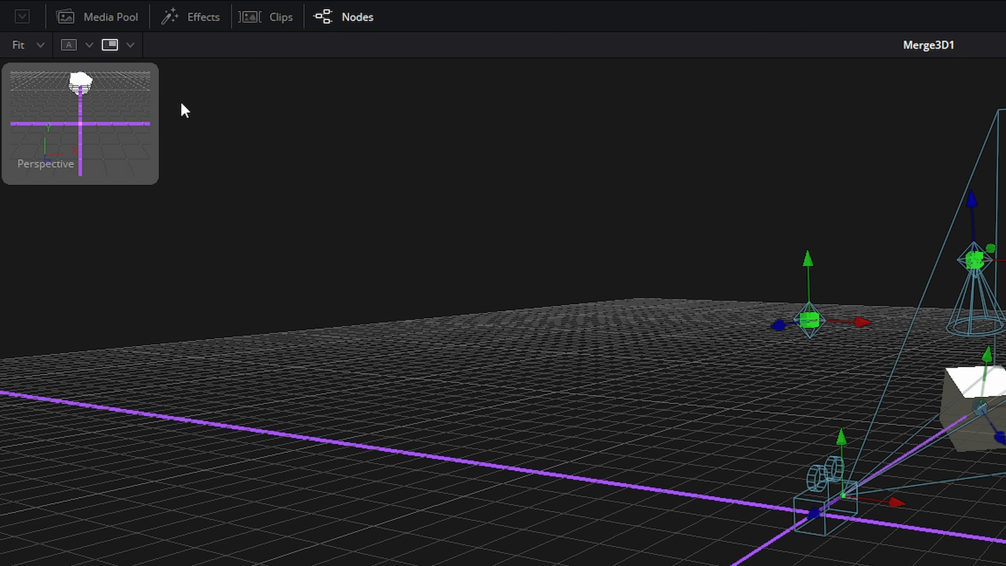
Step: Swap the subview with the main view twice, then hide the subview
click(130, 45)
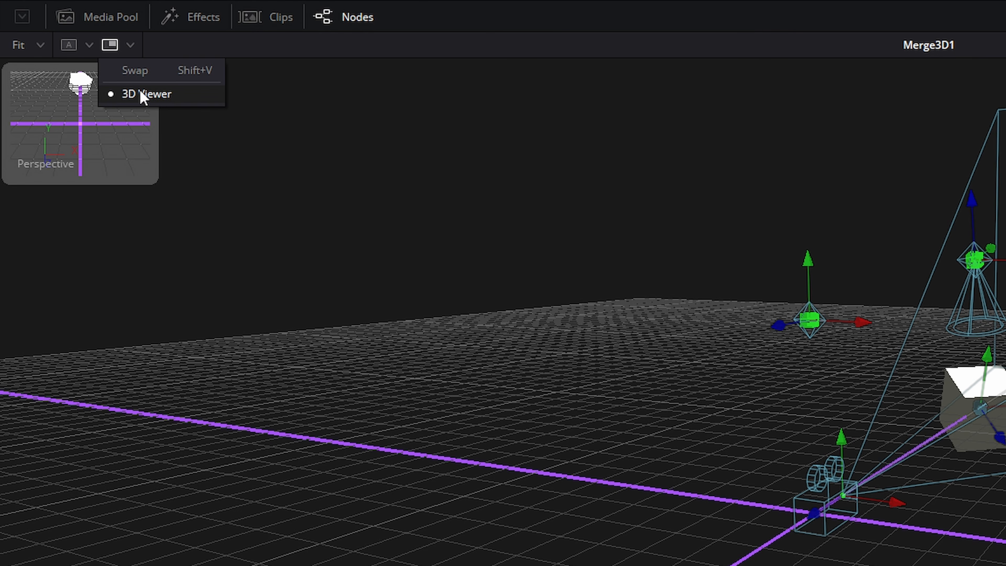
click(146, 75)
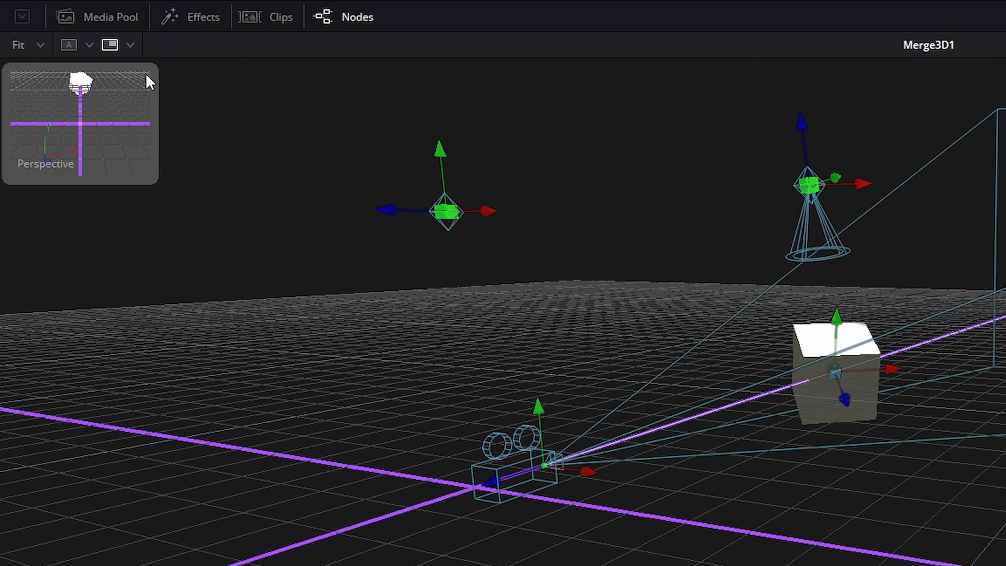
click(129, 44)
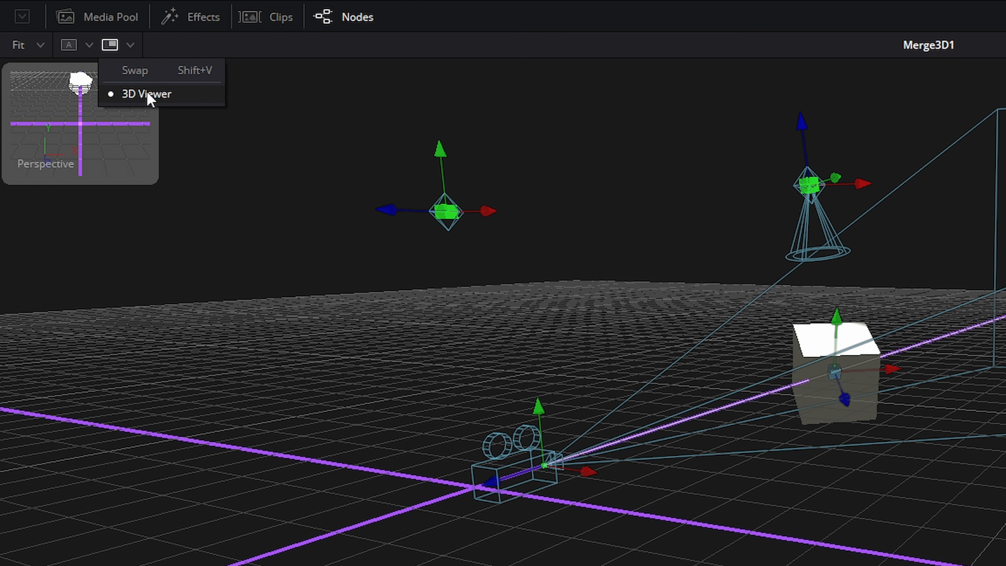
click(139, 72)
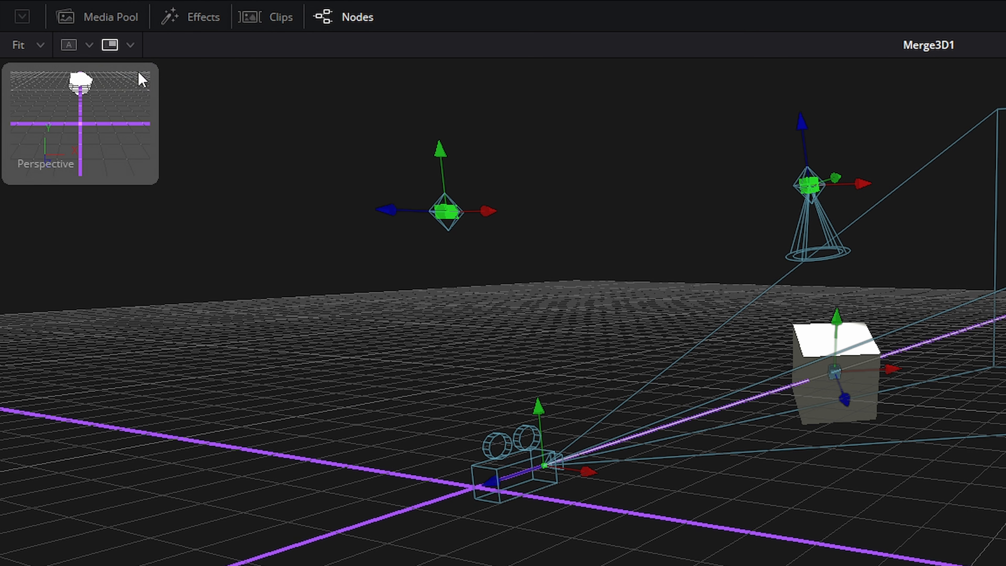
click(111, 45)
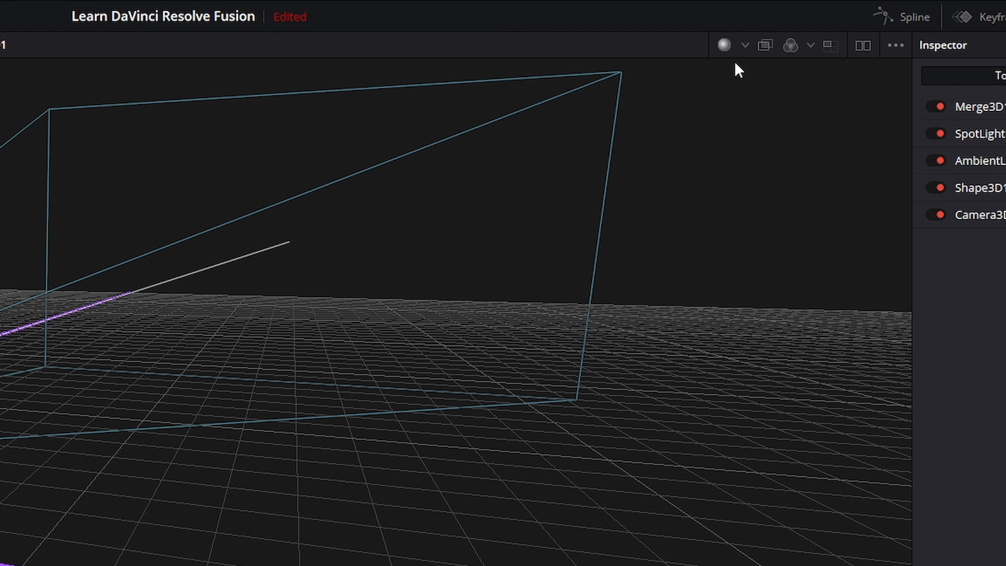
Step: Set the 3D viewer's shading mode to Wireframe
click(745, 45)
click(752, 97)
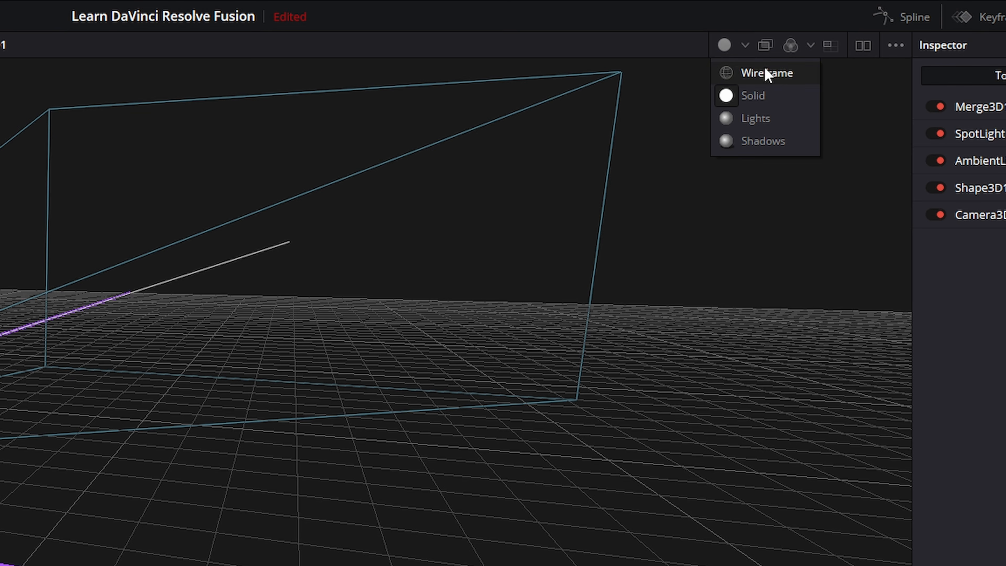
click(752, 73)
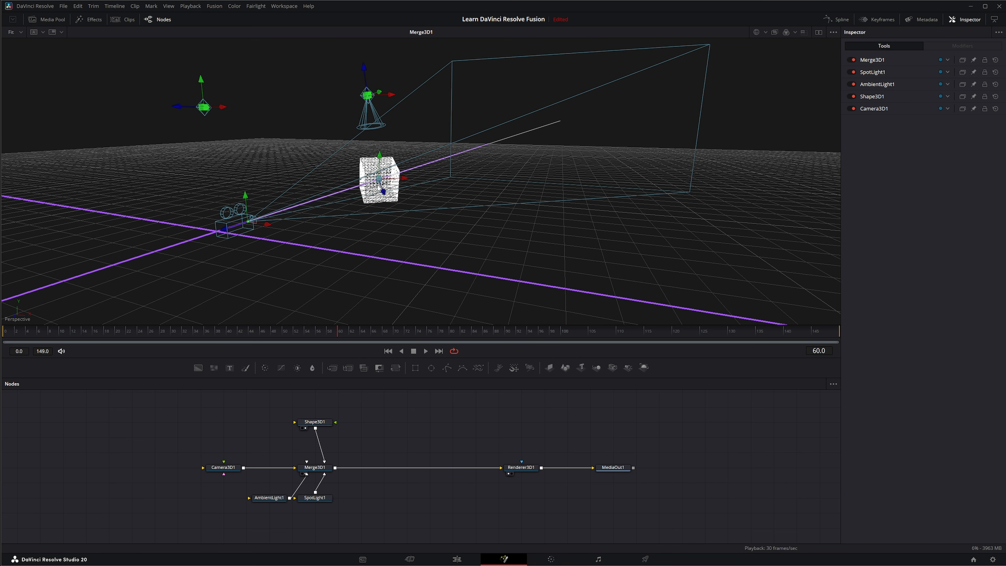
scroll(377, 183, up, 6)
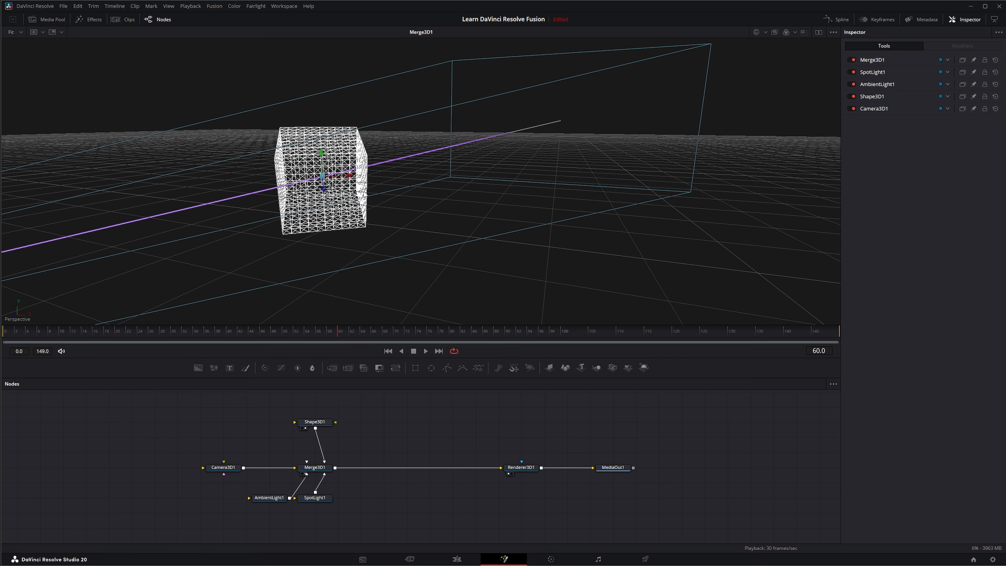
Step: Switch the 3D viewer's shading mode through Solid to Lights
click(765, 31)
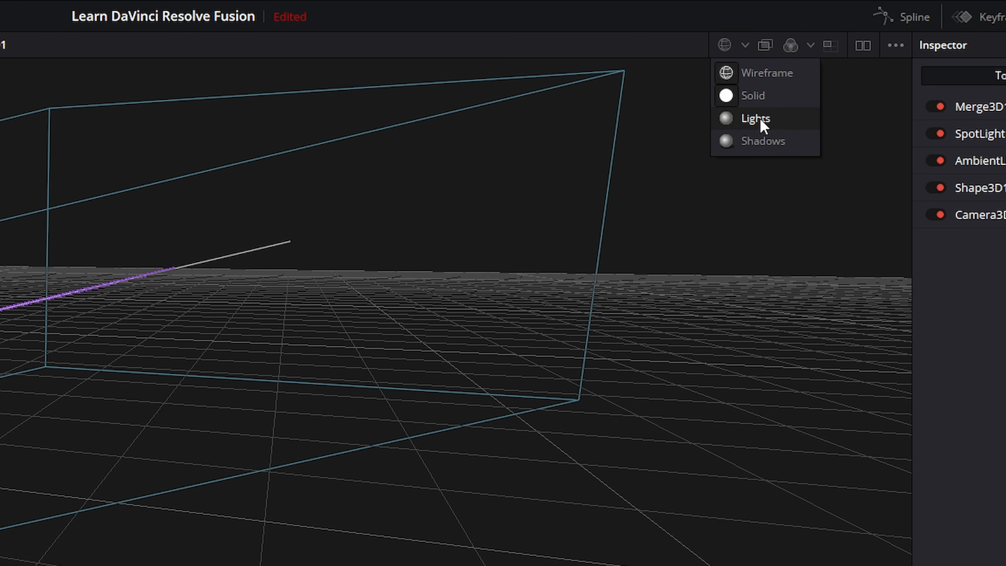
click(760, 121)
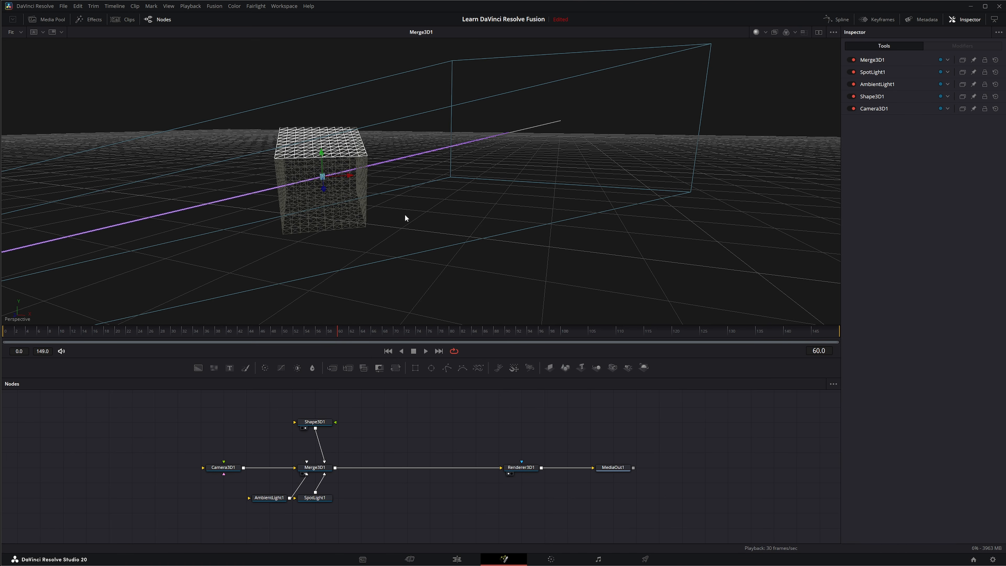
click(765, 32)
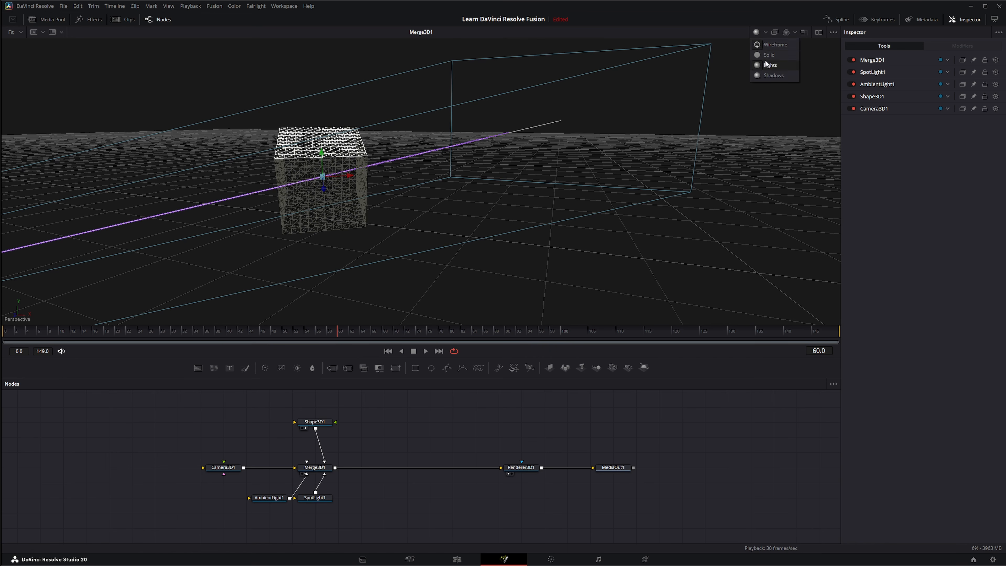
click(768, 65)
click(765, 31)
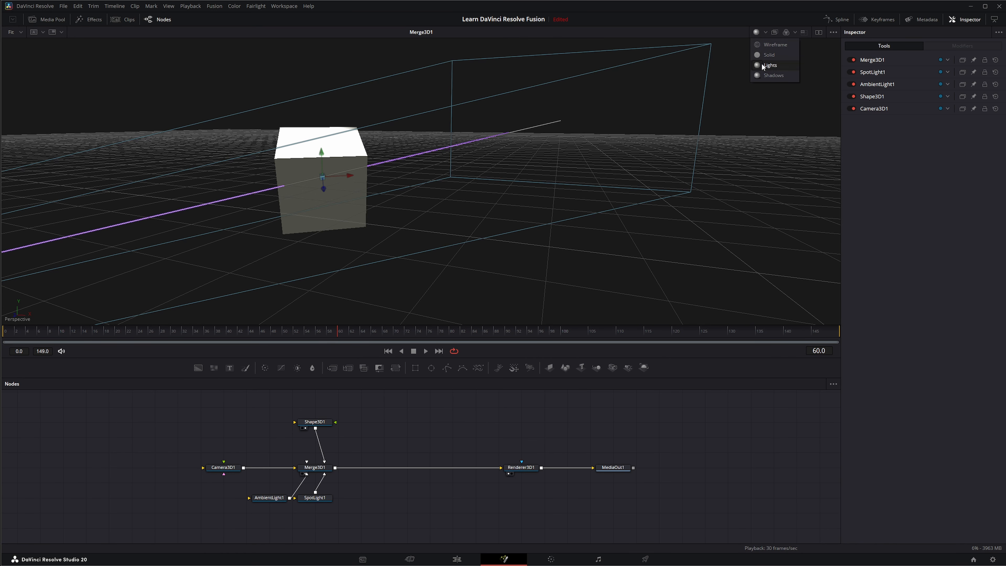
mouse_move(340, 241)
mouse_down()
mouse_move(420, 235)
mouse_move(383, 257)
mouse_up()
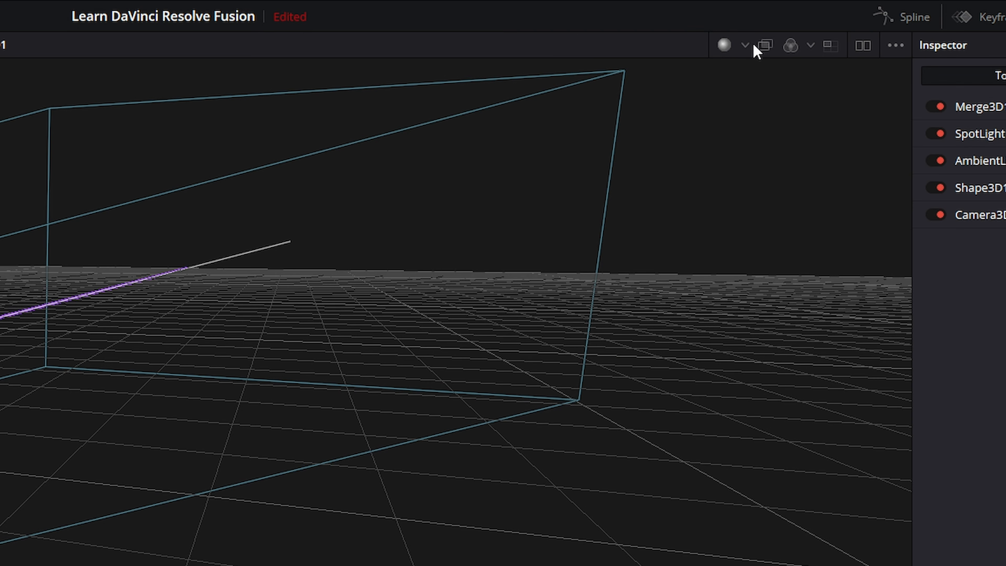
Step: Set the 3D viewer's shading mode to Shadows
click(765, 32)
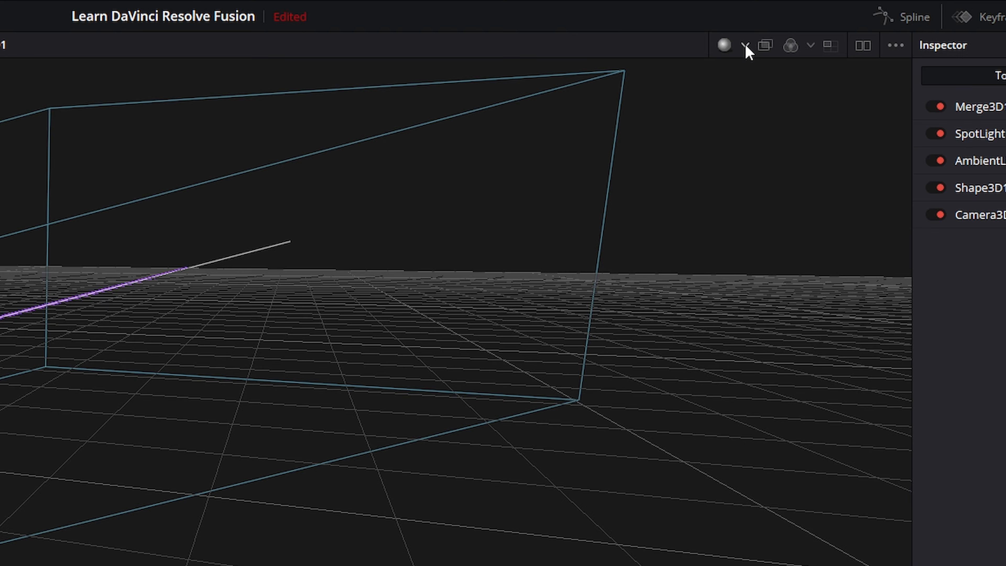
click(765, 32)
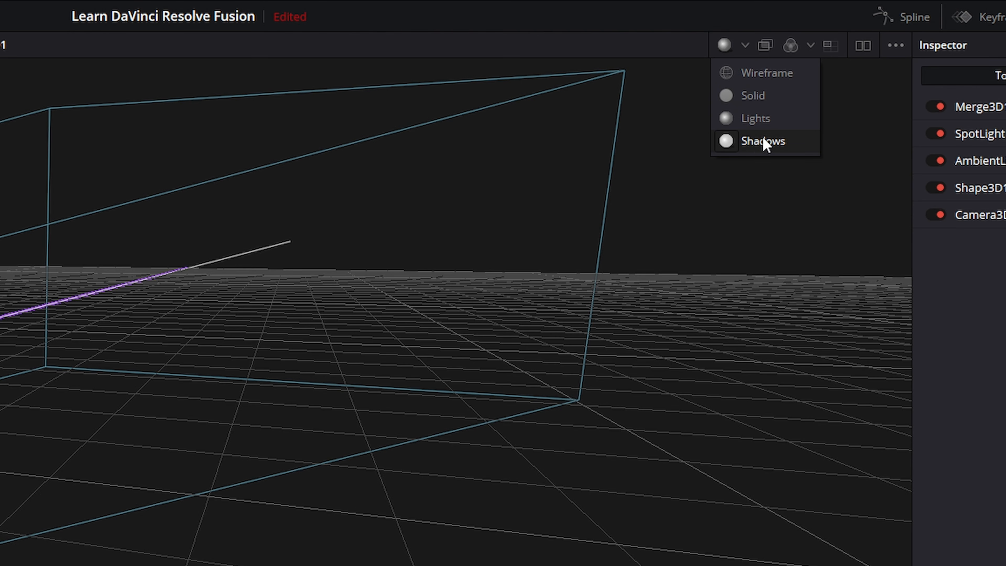
click(750, 119)
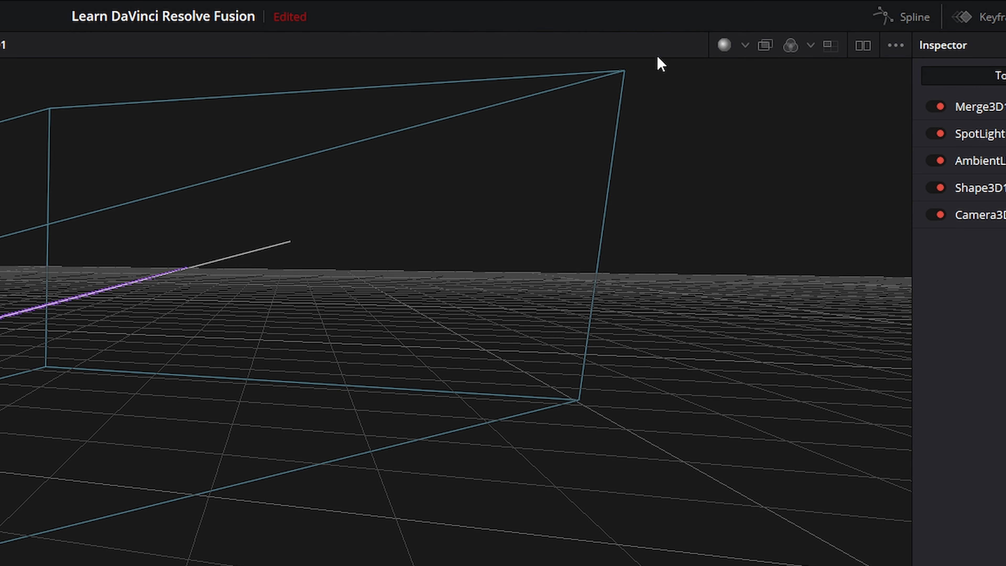
drag(700, 283, 677, 293)
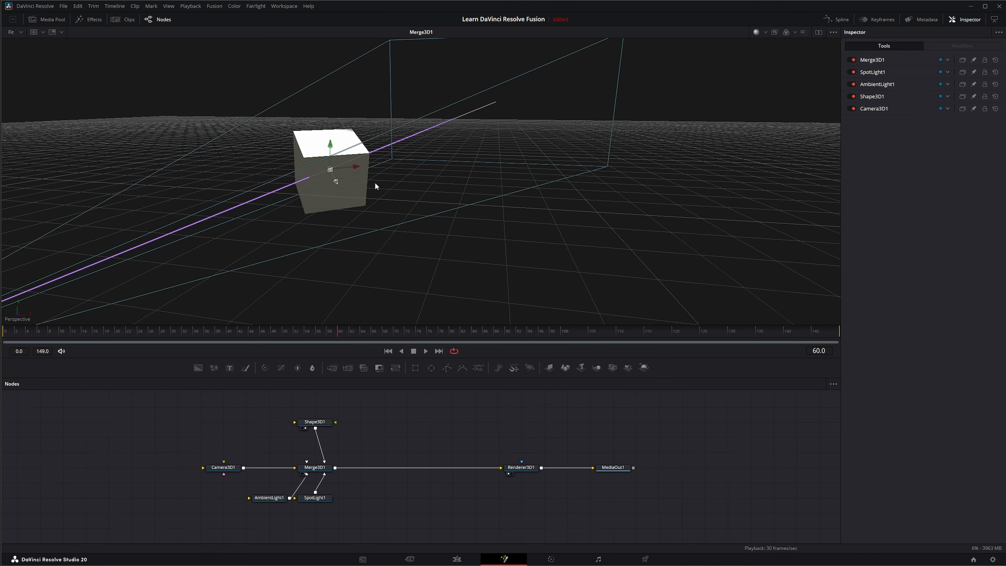
scroll(376, 181, up, 8)
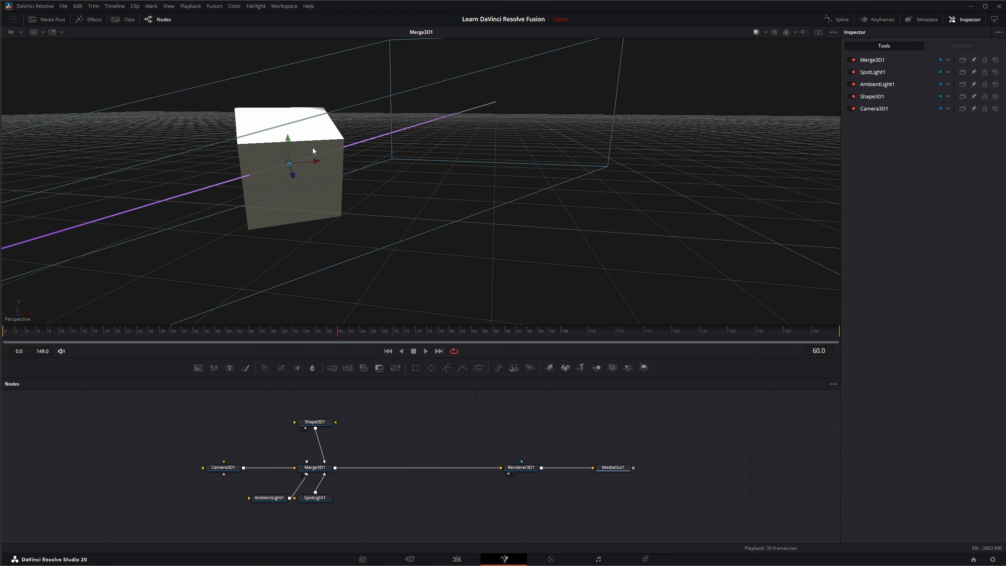
Step: Select Shape3D1 and lower its material Opacity to 0.37
click(314, 421)
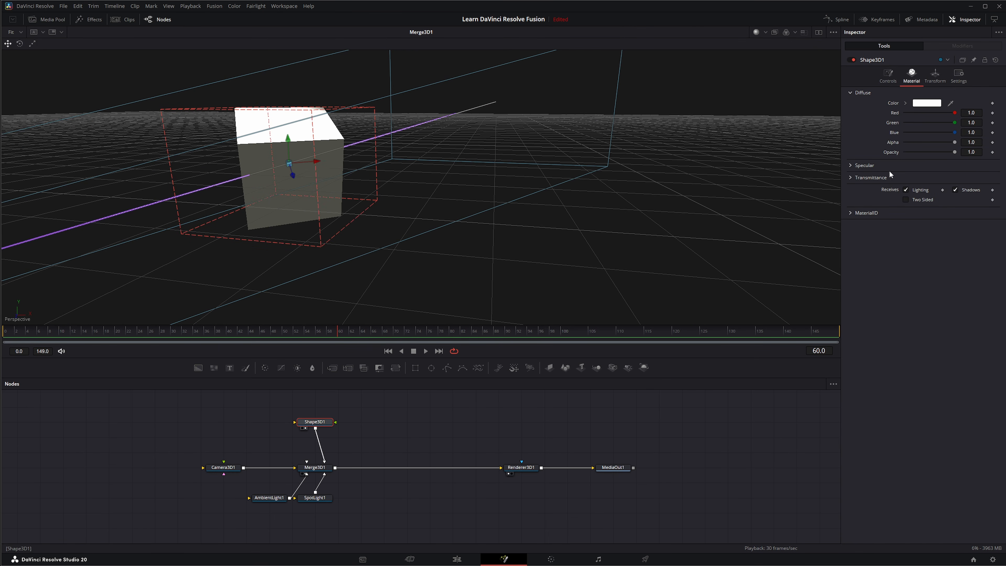
drag(955, 152, 923, 152)
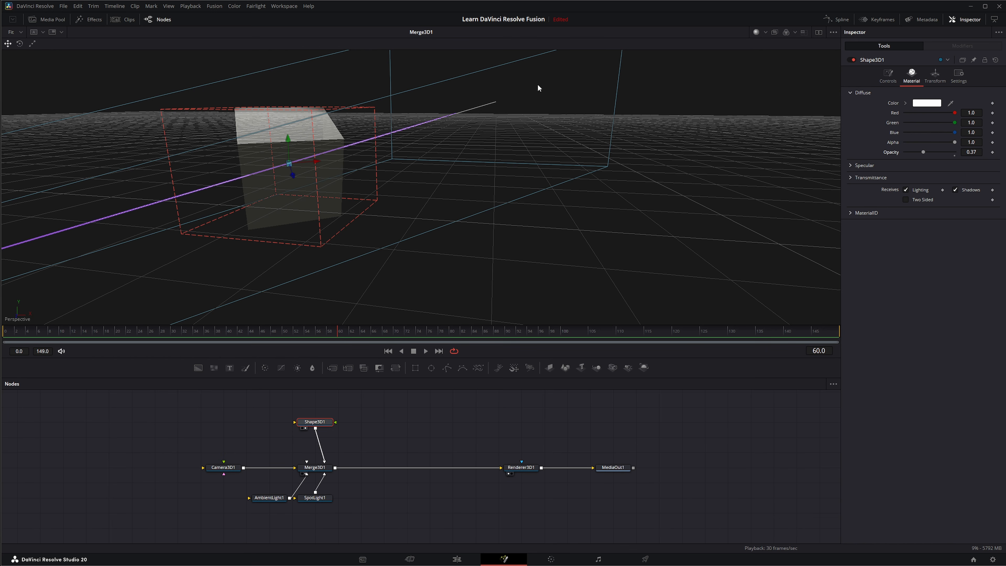
Step: Toggle the viewer's transparency display on and off several times
click(775, 34)
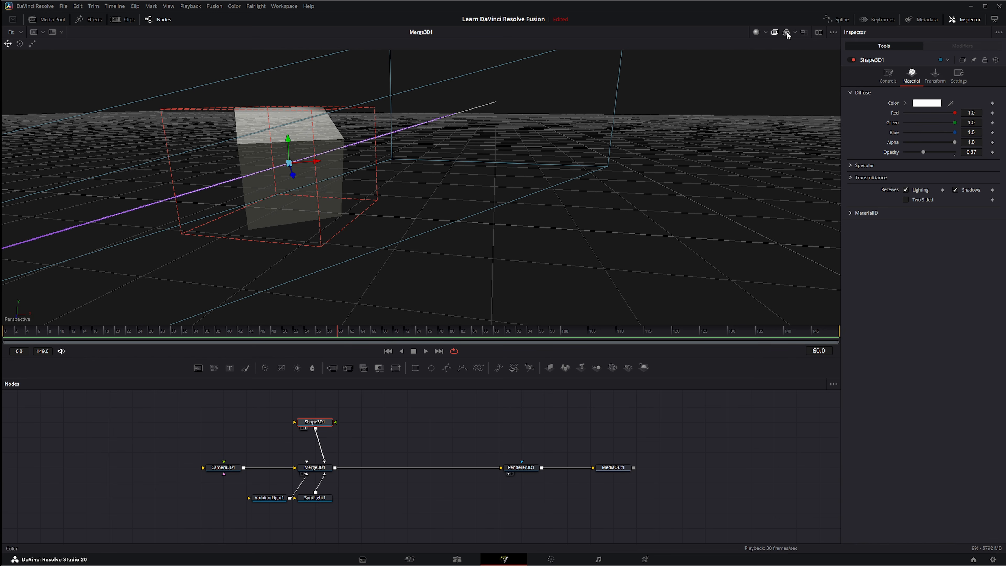
click(775, 34)
click(775, 34)
click(774, 34)
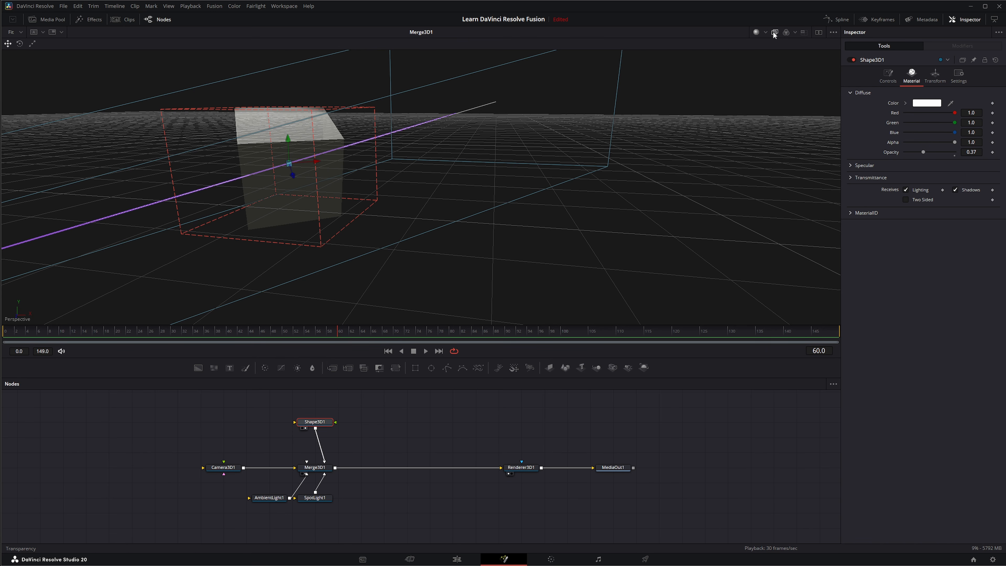
click(774, 34)
click(774, 34)
click(774, 34)
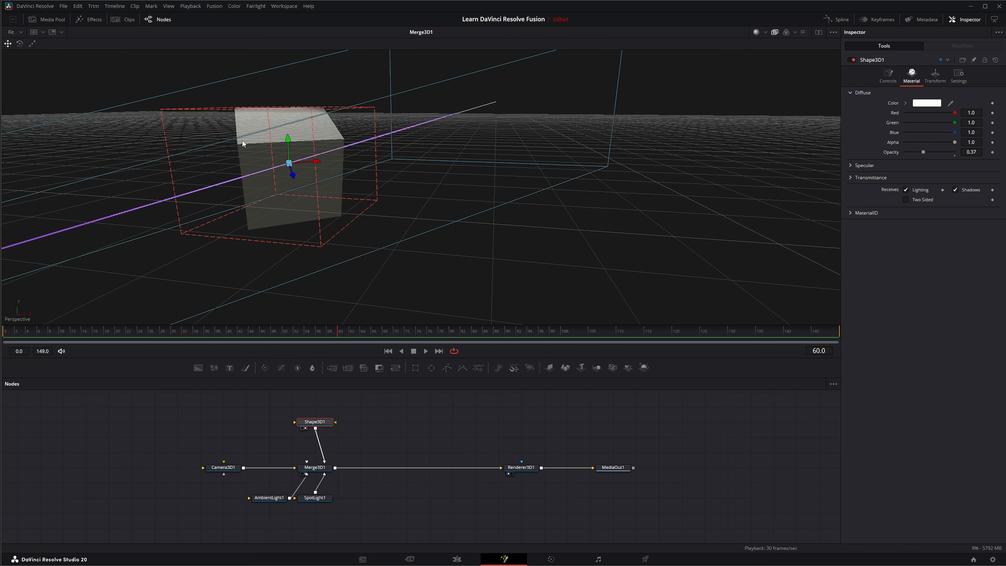
click(775, 34)
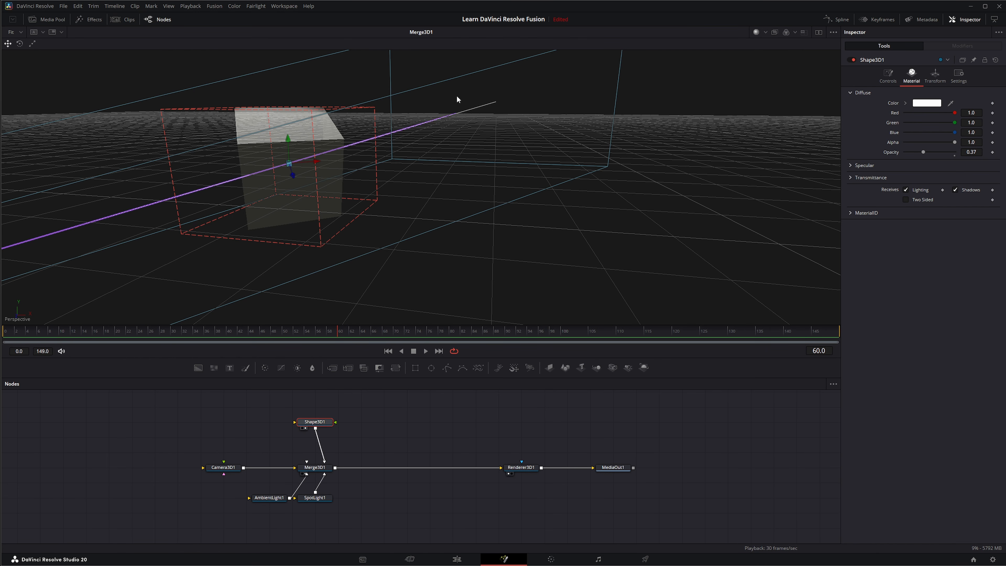
click(775, 33)
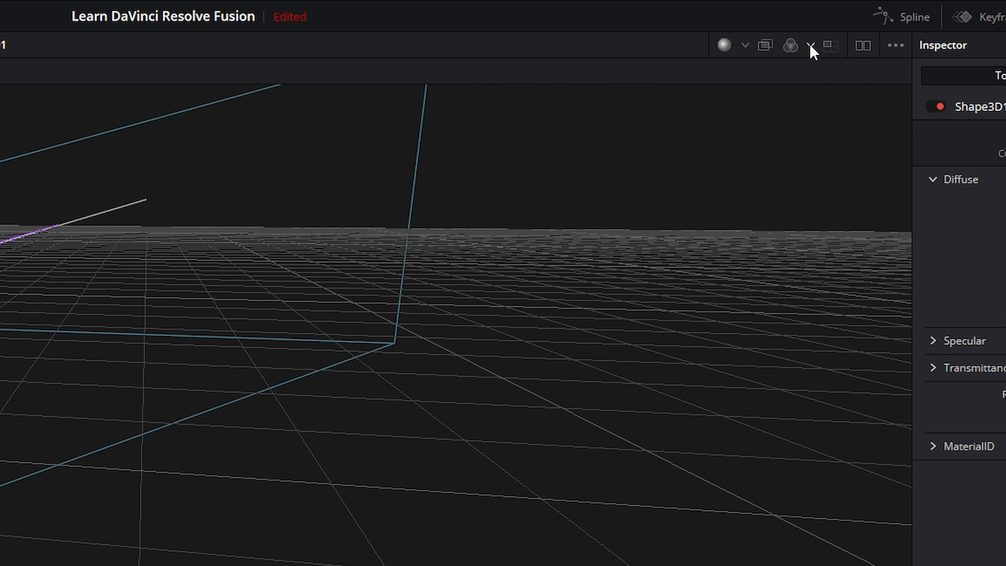
Step: Switch the viewer's displayed channel to Red, then Alpha, and back to Color
click(811, 45)
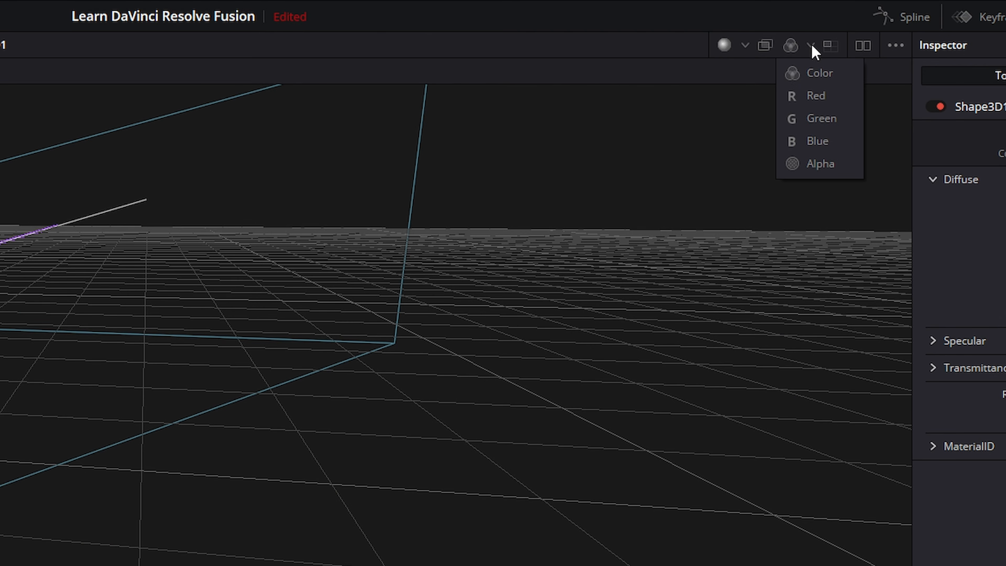
click(816, 96)
click(810, 44)
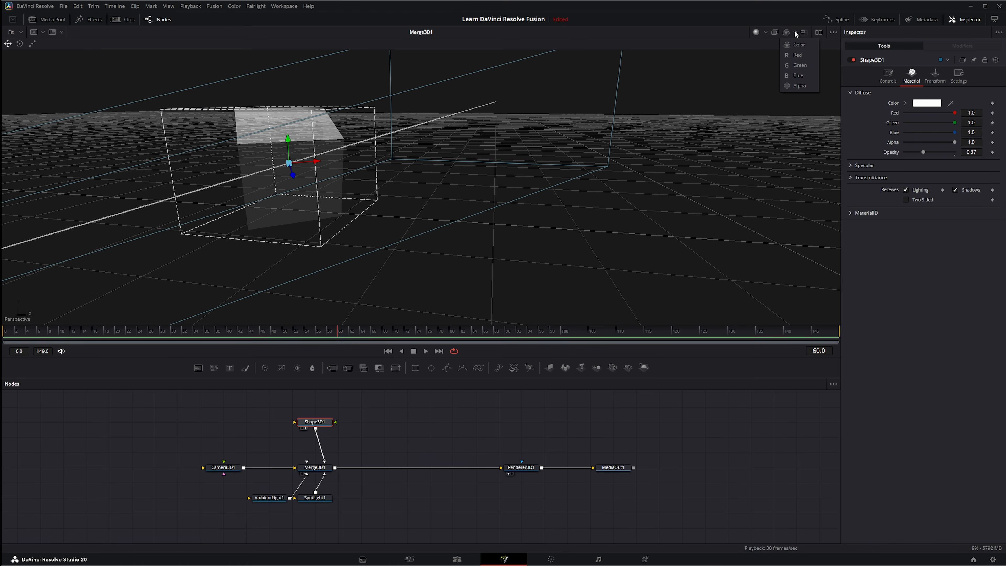
click(799, 85)
click(795, 31)
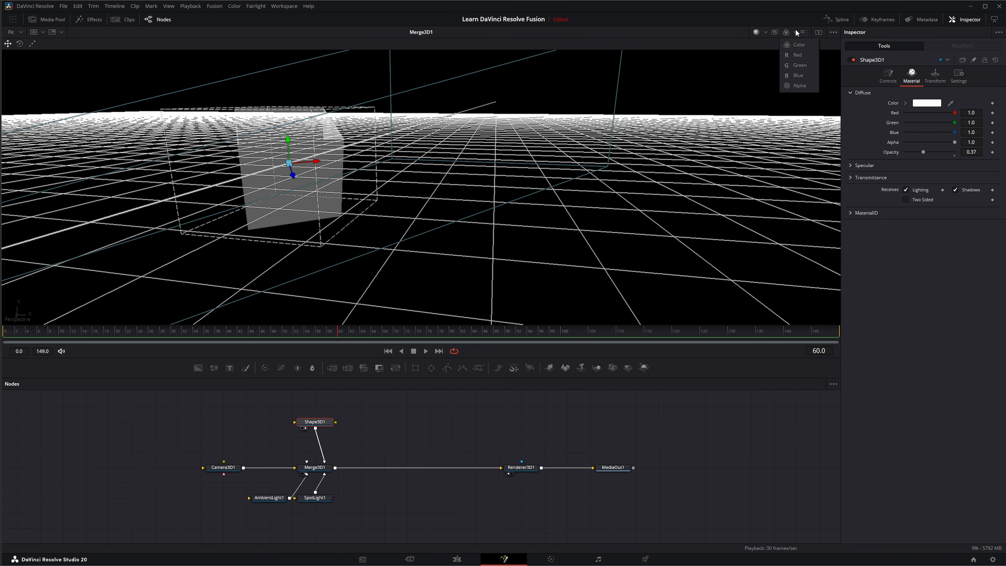
click(787, 42)
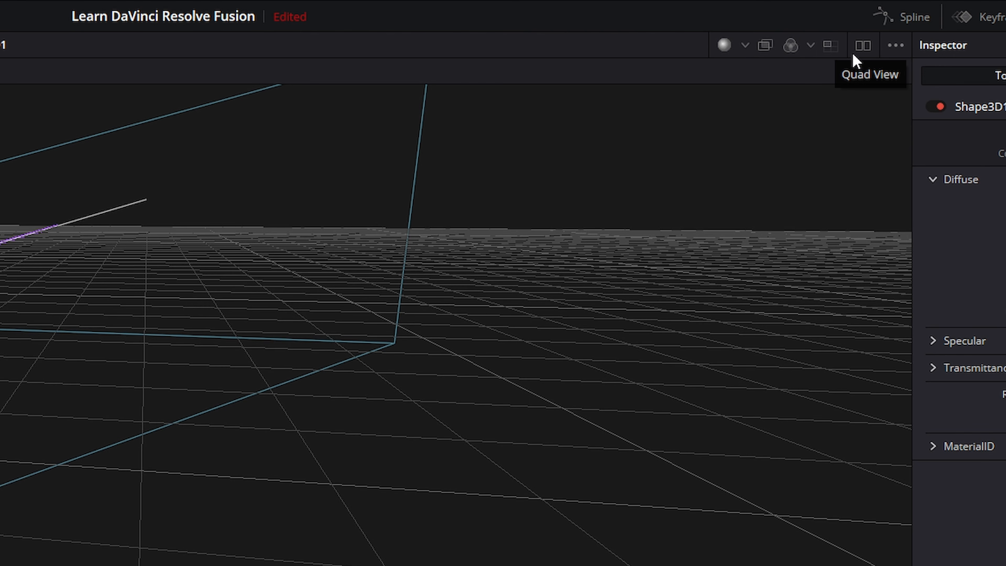
Step: Split the viewer in two and load Shape3D1, then Renderer3D1, into the second viewer
click(863, 46)
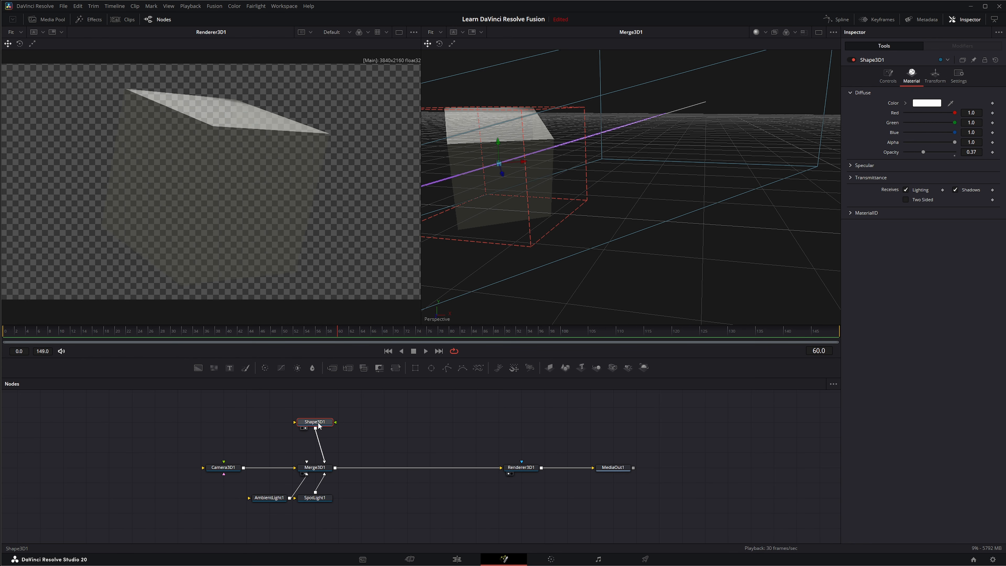
drag(317, 422, 263, 219)
drag(168, 128, 151, 278)
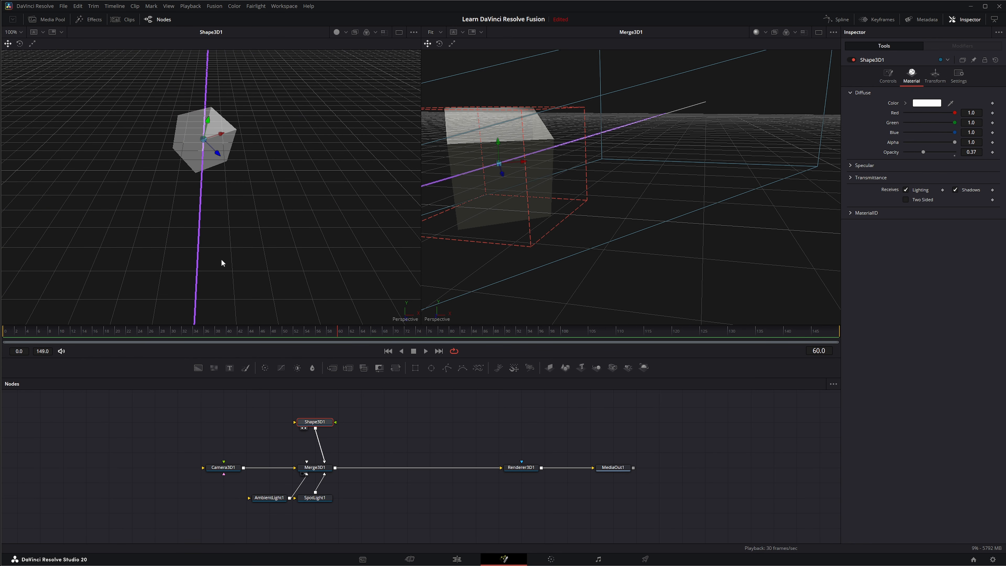
drag(221, 258, 155, 215)
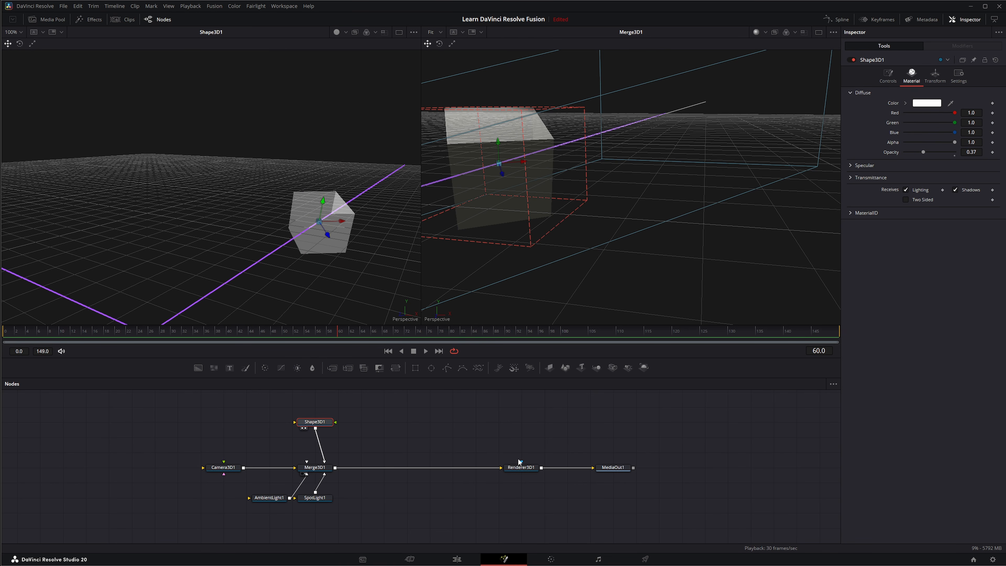
drag(521, 467, 172, 126)
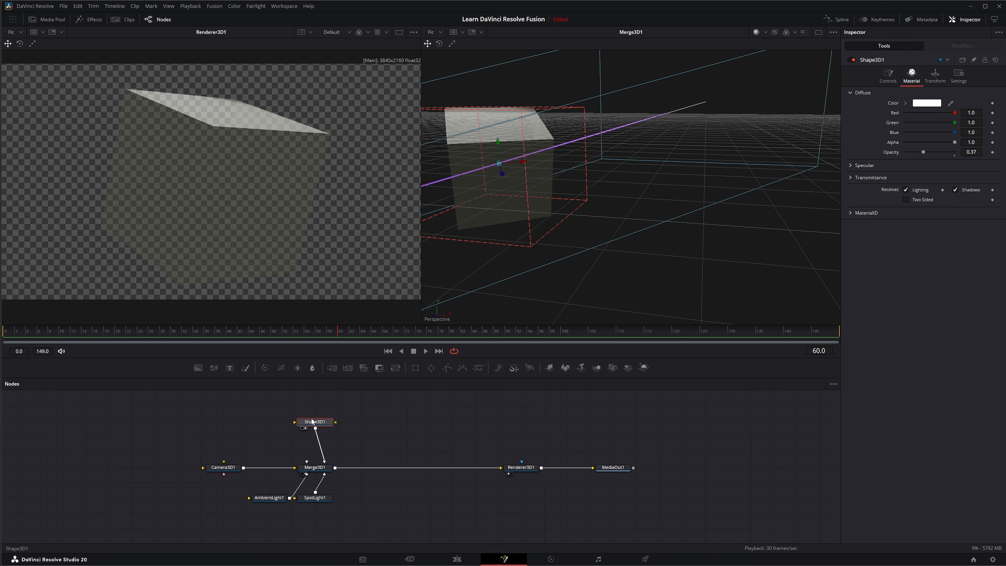
drag(312, 421, 247, 241)
Step: Turn the viewer's Show Controls option off and back on
click(833, 33)
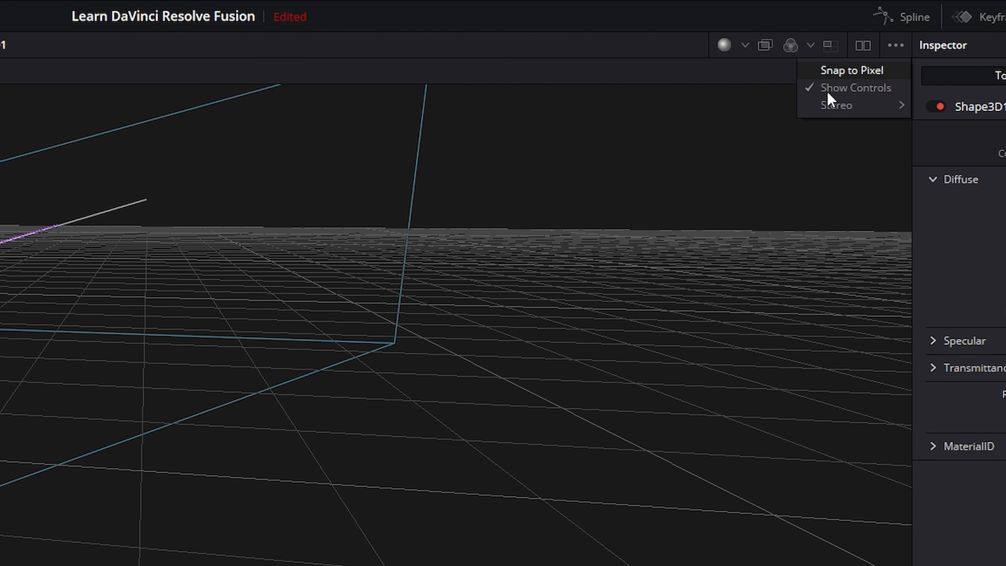
click(847, 86)
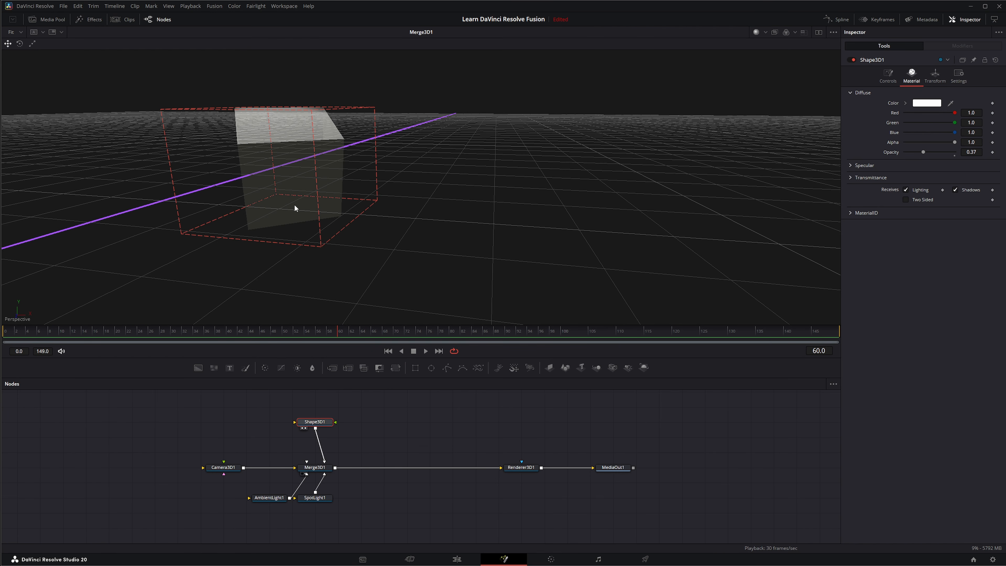
scroll(292, 205, down, 10)
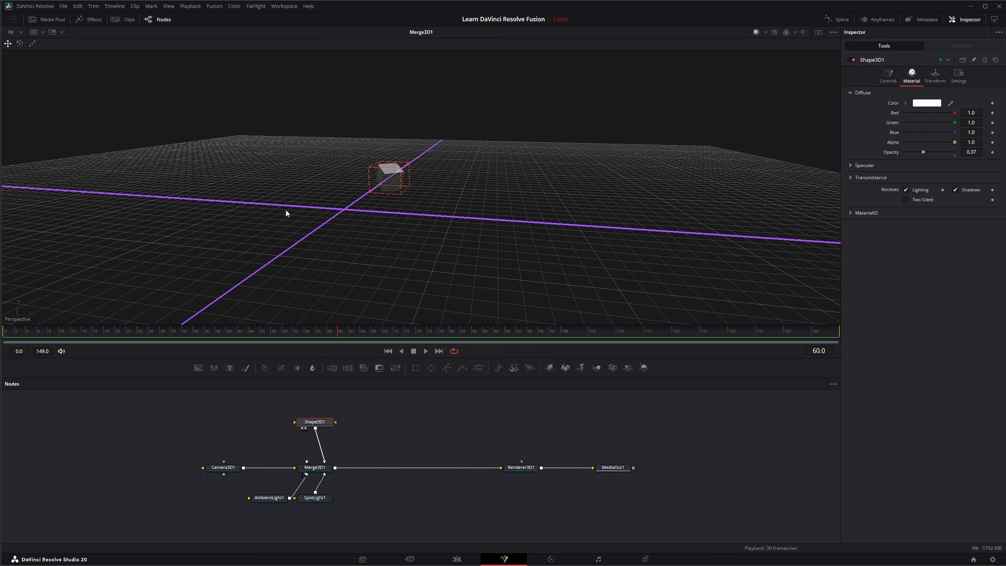
click(831, 33)
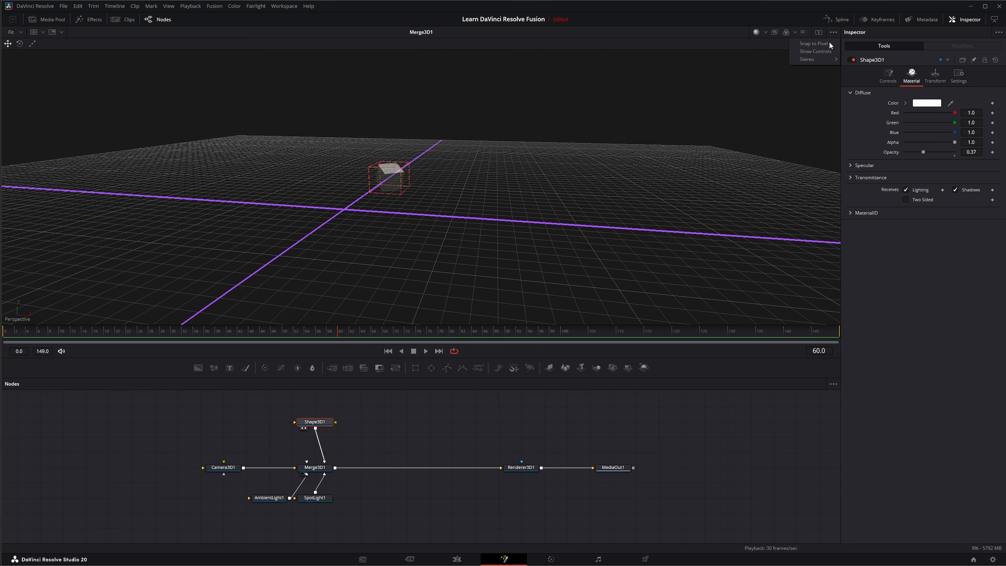
click(813, 52)
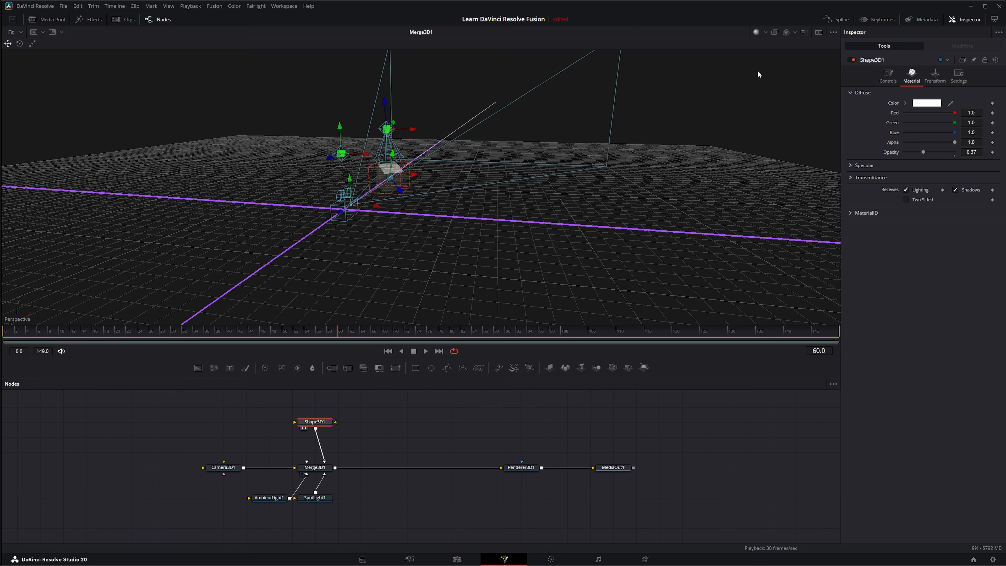
click(833, 32)
mouse_move(808, 59)
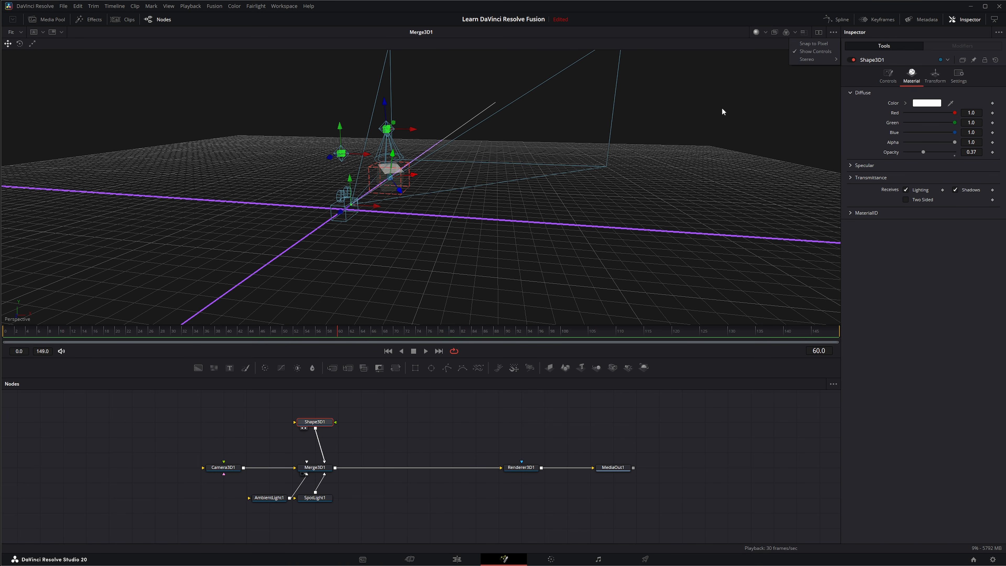
click(611, 48)
Step: Orbit and zoom around the 3D scene to inspect the camera, lights and cube
mouse_move(367, 245)
mouse_down()
mouse_move(386, 258)
mouse_move(343, 242)
mouse_move(344, 273)
mouse_move(354, 251)
mouse_up()
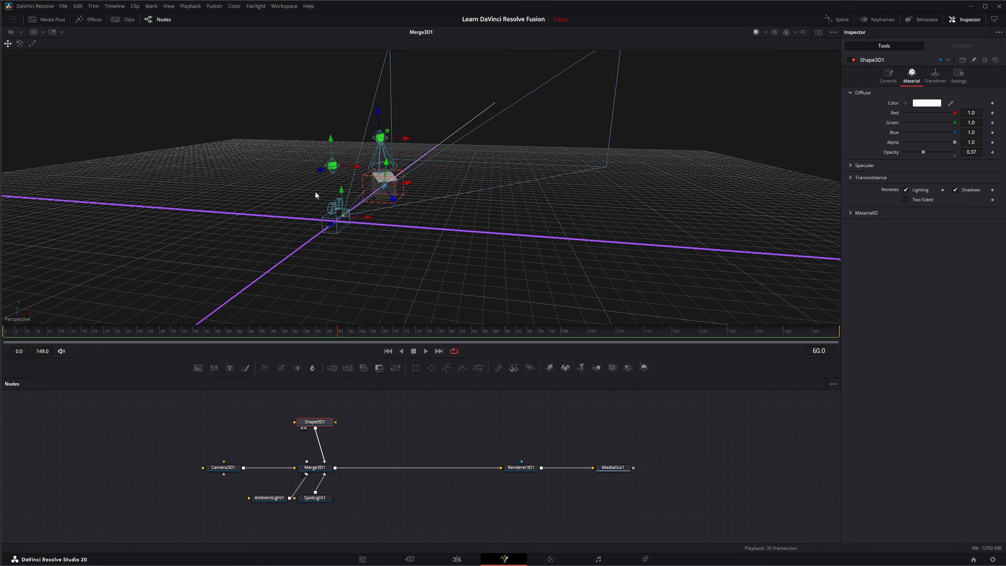
drag(315, 191, 324, 162)
scroll(325, 162, down, 5)
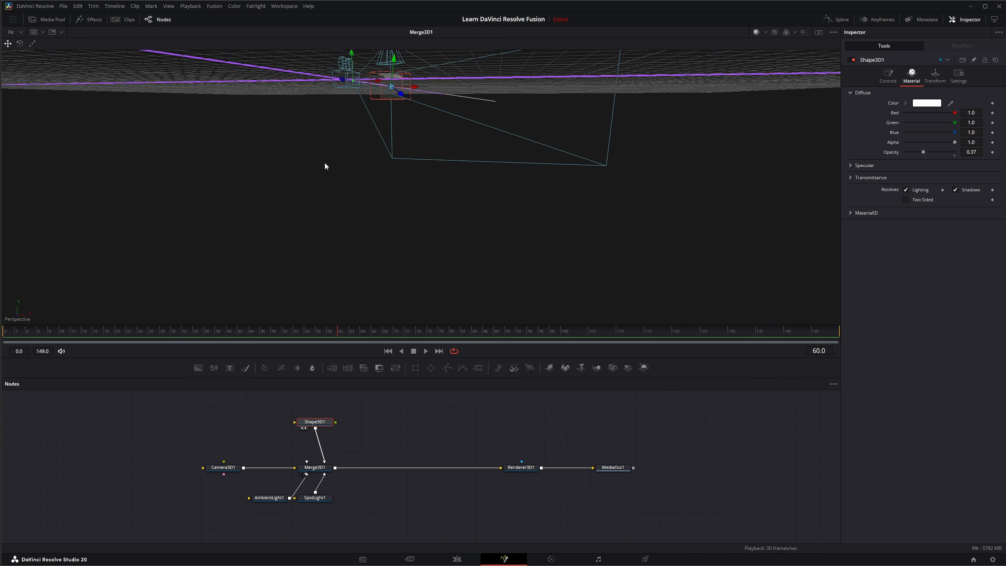
drag(325, 162, 327, 171)
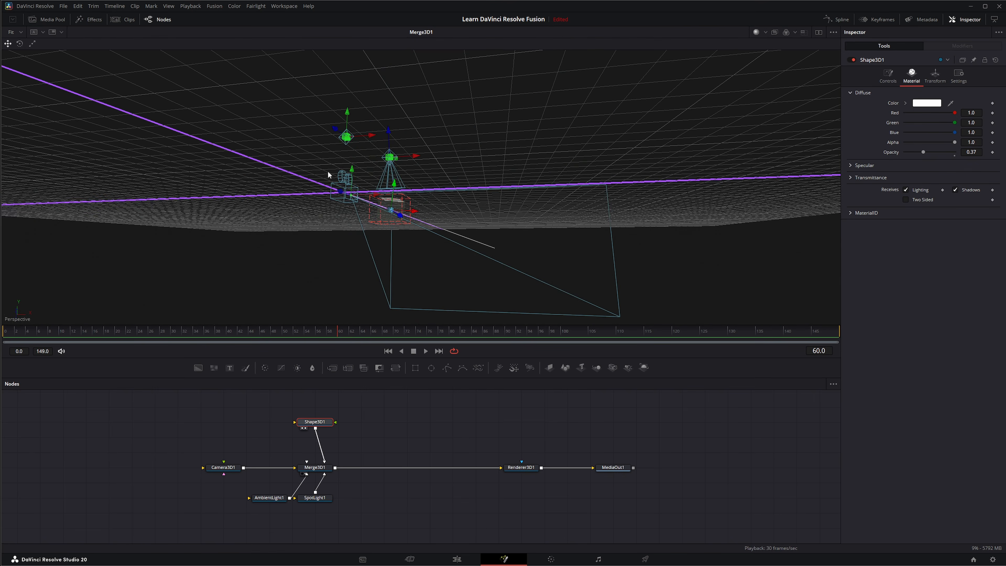
drag(327, 171, 327, 171)
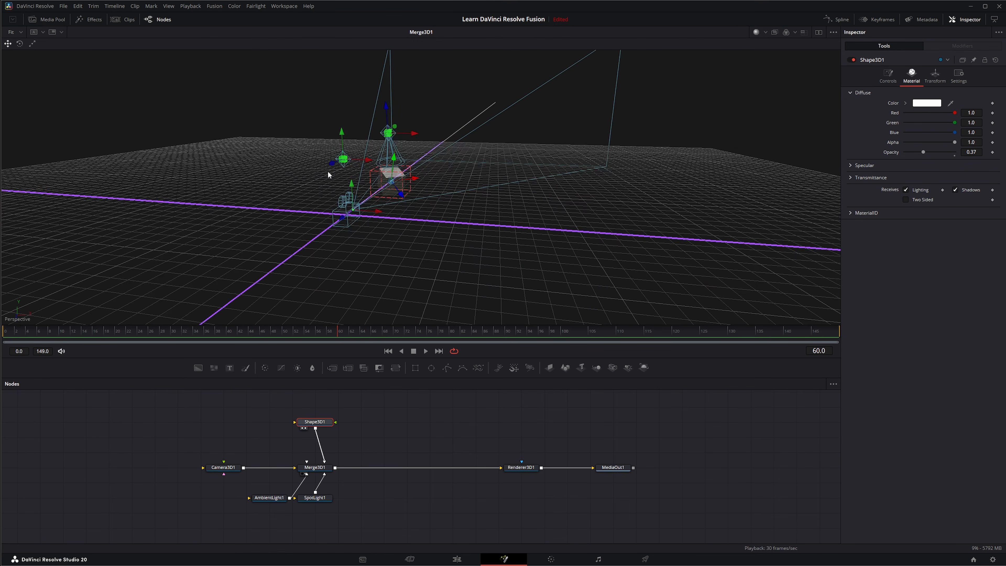
scroll(336, 194, up, 8)
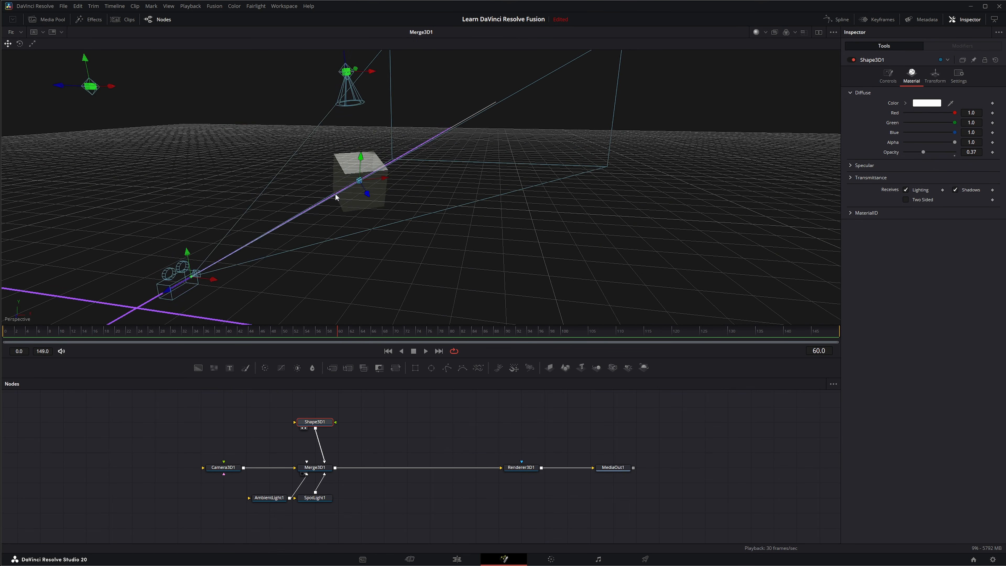
scroll(335, 194, down, 10)
scroll(336, 194, up, 8)
scroll(336, 194, down, 7)
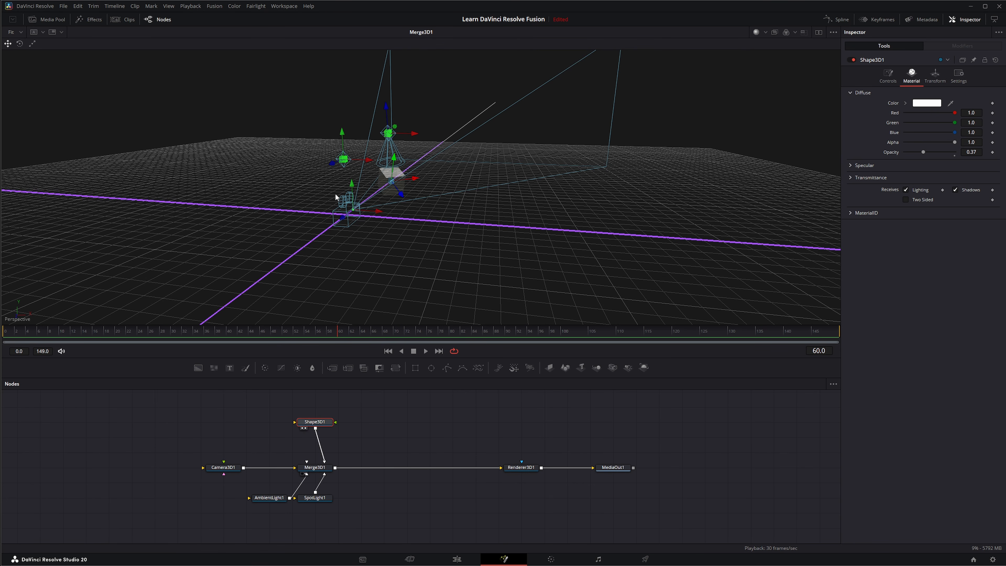
drag(335, 195, 273, 149)
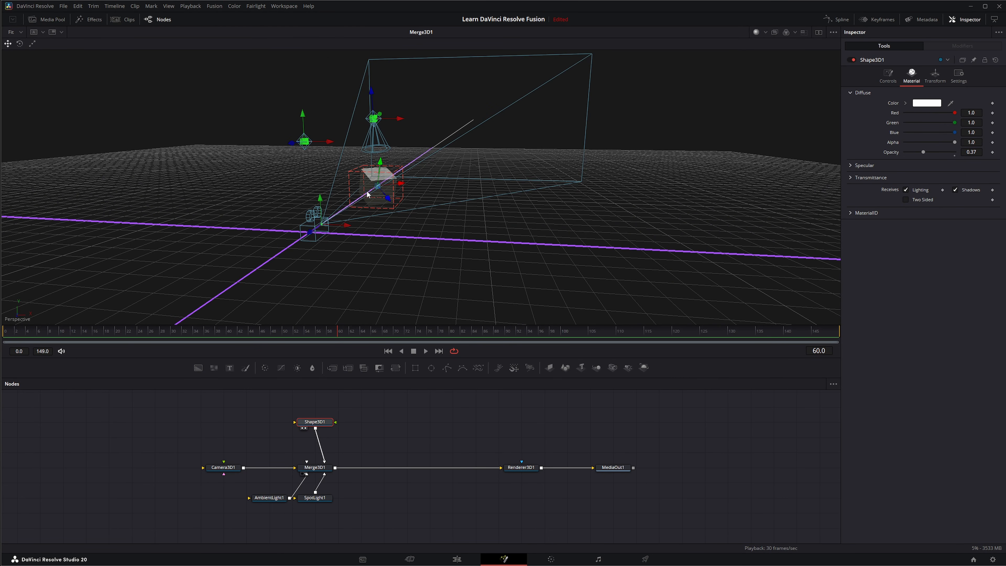
mouse_move(402, 186)
mouse_down()
mouse_move(421, 181)
mouse_move(378, 190)
mouse_move(444, 182)
mouse_move(390, 184)
mouse_move(399, 184)
mouse_up()
drag(334, 143, 264, 142)
drag(322, 201, 319, 183)
Step: Split the viewer again and load Renderer3D1 into the left viewer
click(818, 32)
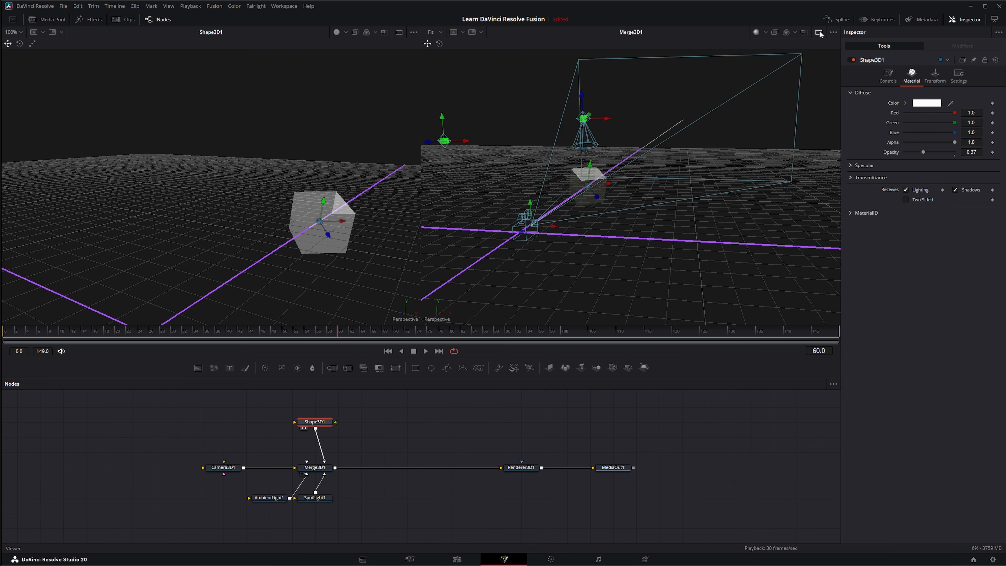
drag(521, 467, 260, 242)
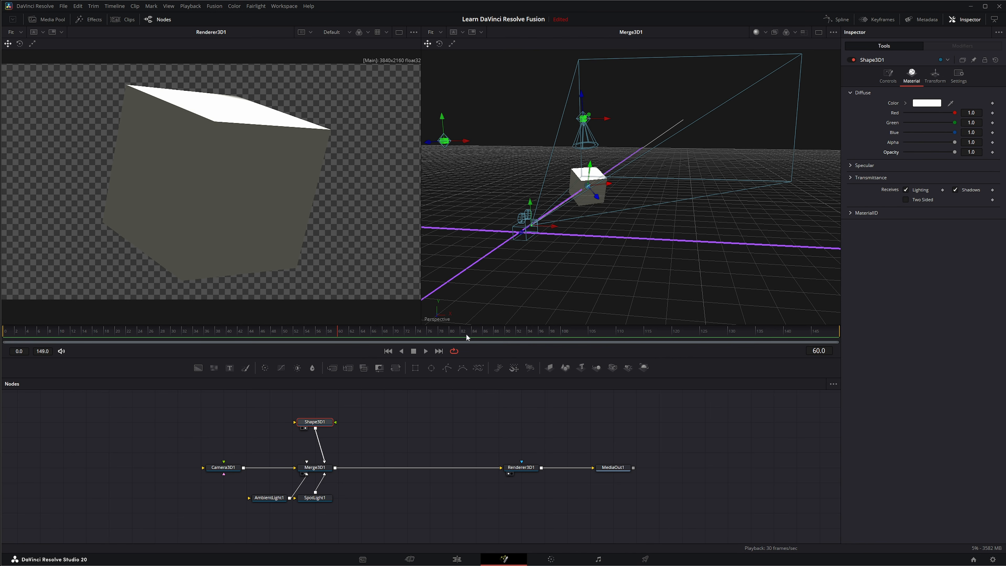
mouse_move(530, 197)
mouse_down()
mouse_move(529, 179)
mouse_move(533, 218)
mouse_move(538, 183)
mouse_move(538, 193)
mouse_up()
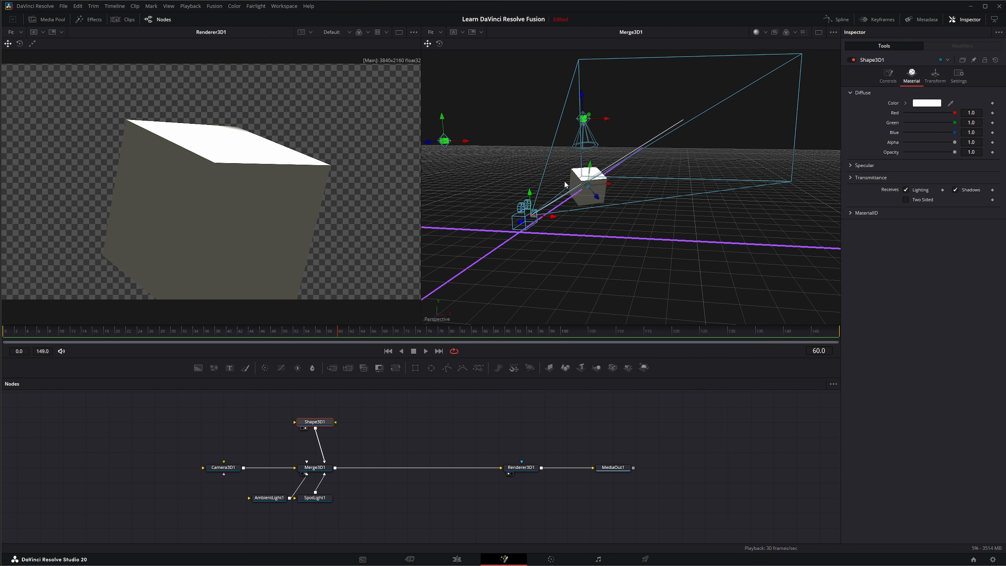
Step: Return to a single viewer and switch it to Quad View
click(816, 32)
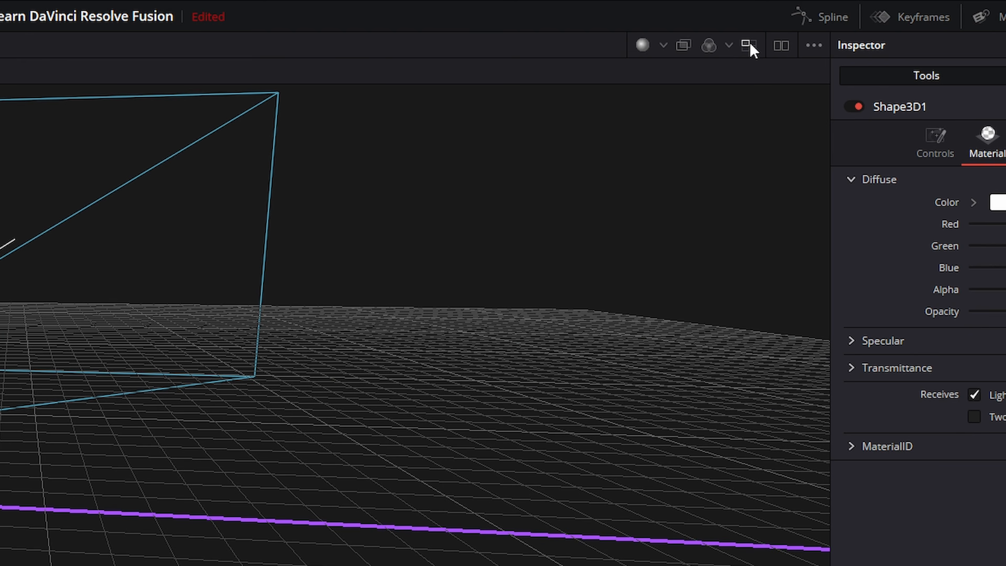
click(804, 33)
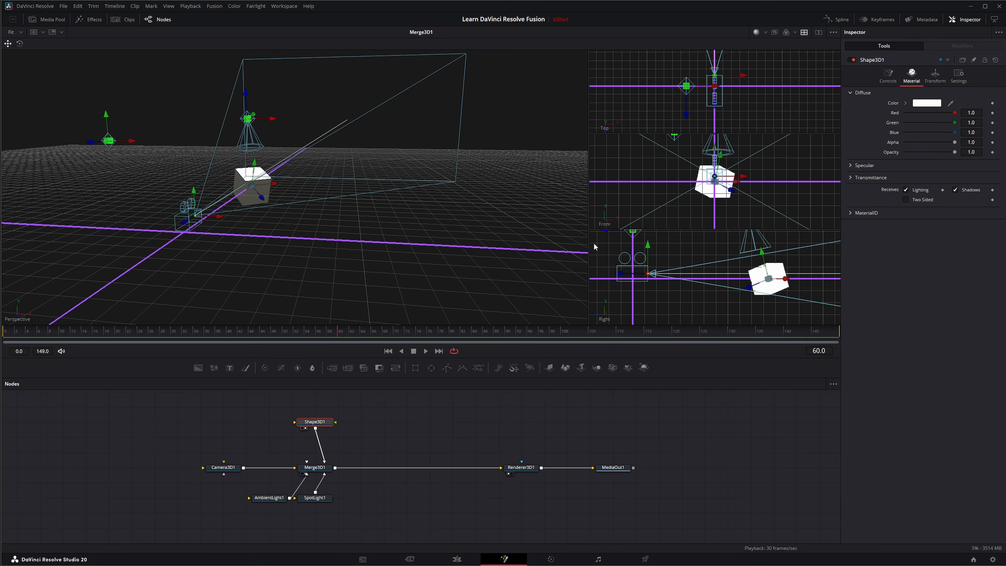
drag(229, 249, 152, 255)
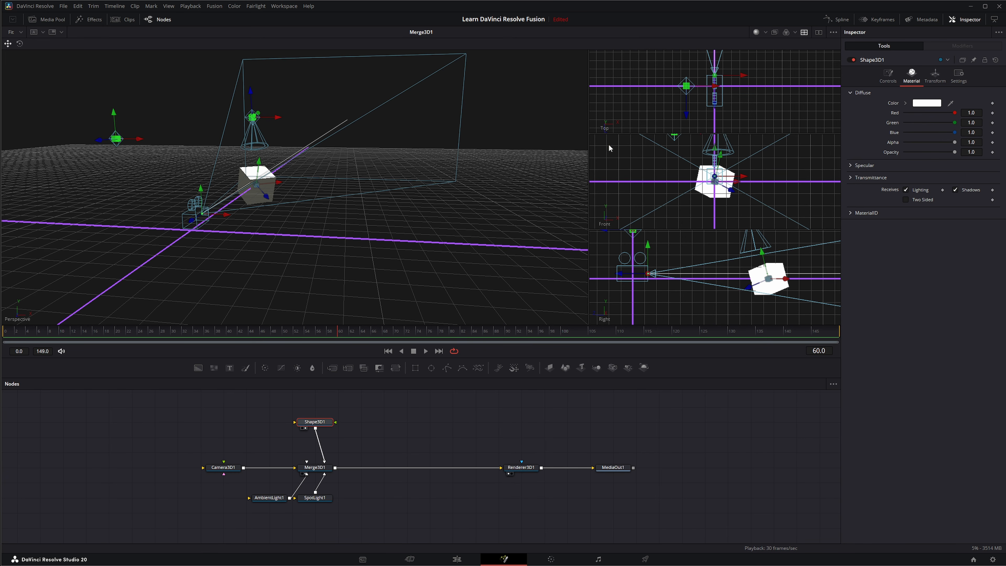
Step: Change the Right-view pane's camera to Left
right_click(631, 286)
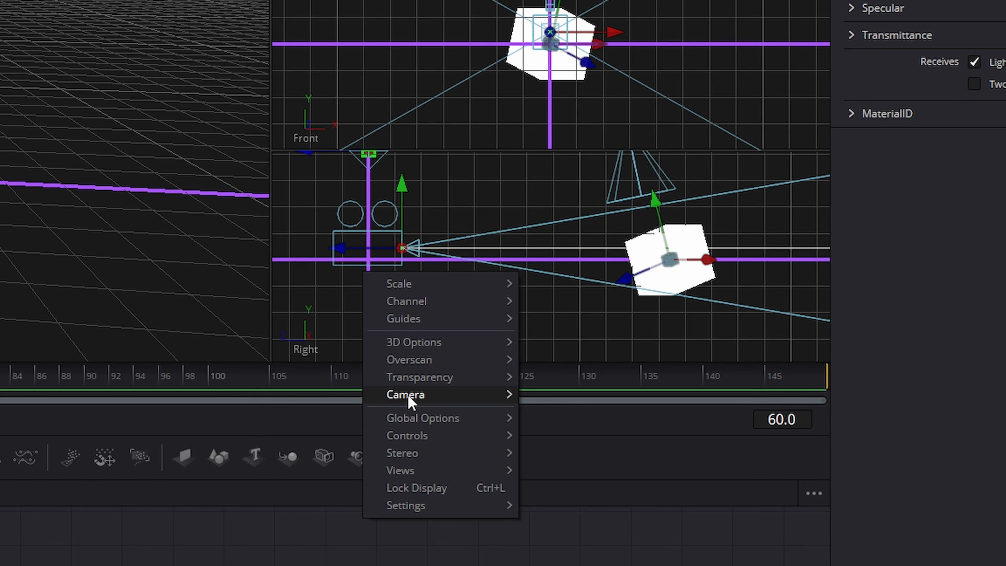
mouse_move(410, 395)
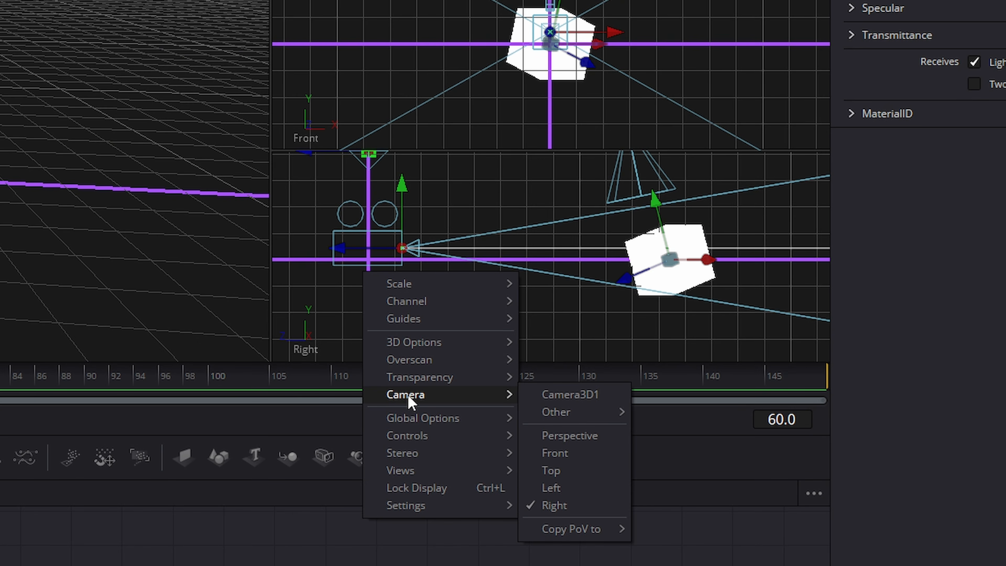
click(570, 490)
drag(455, 251, 664, 269)
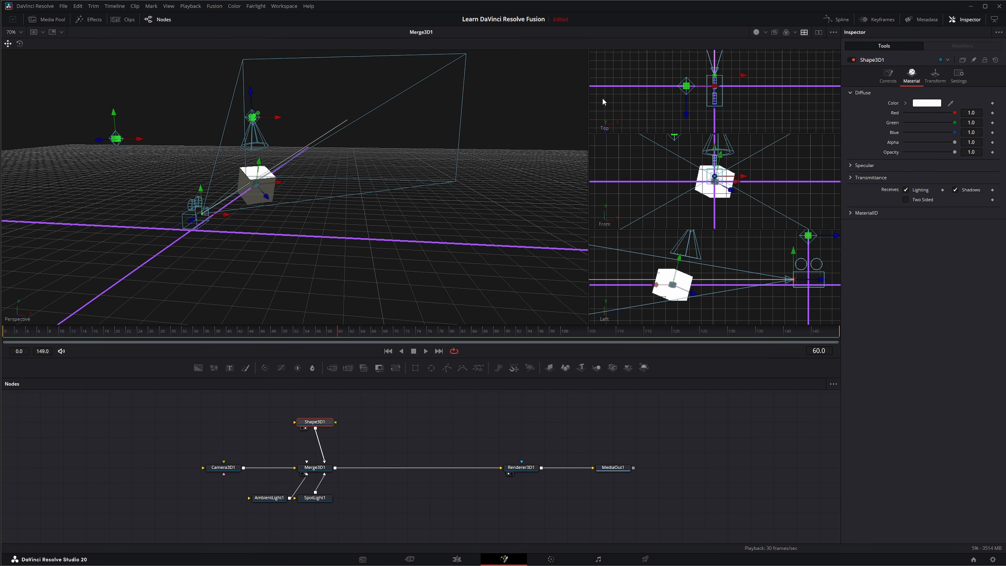
Step: Change the Top-view pane's camera to Right
right_click(616, 111)
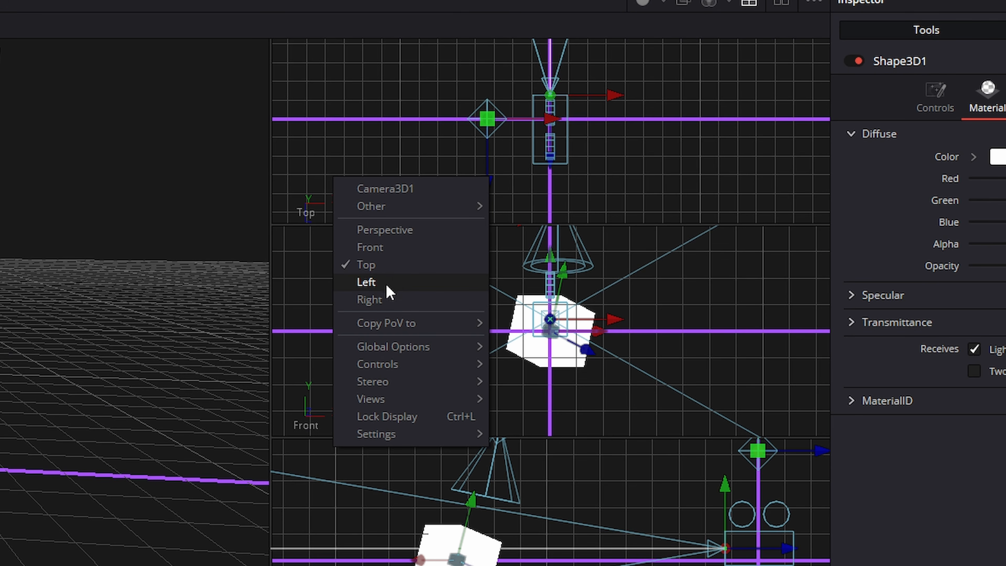
click(387, 299)
drag(606, 186, 450, 188)
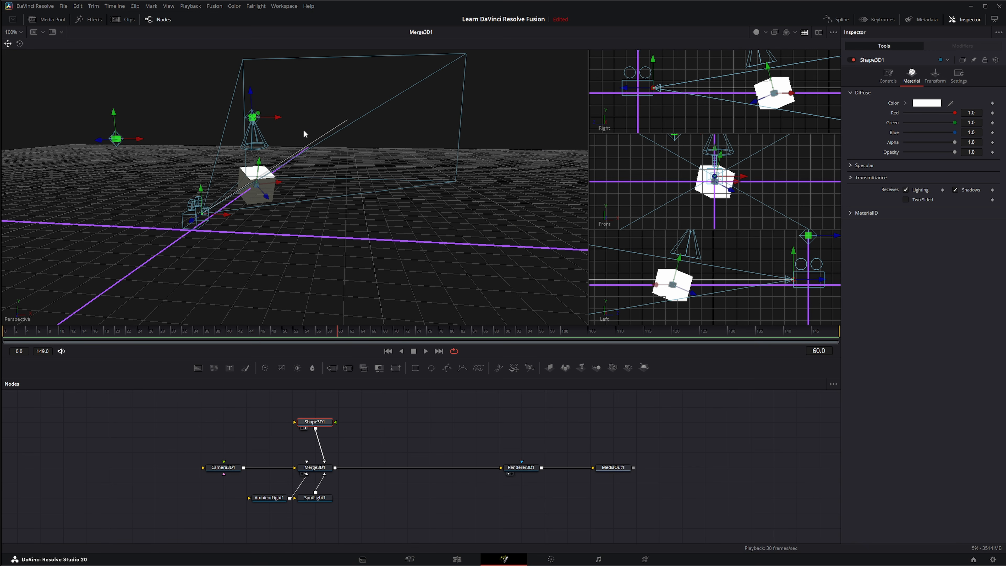
Step: Turn Quad View off through the viewer's Views options, then turn it back on
right_click(304, 134)
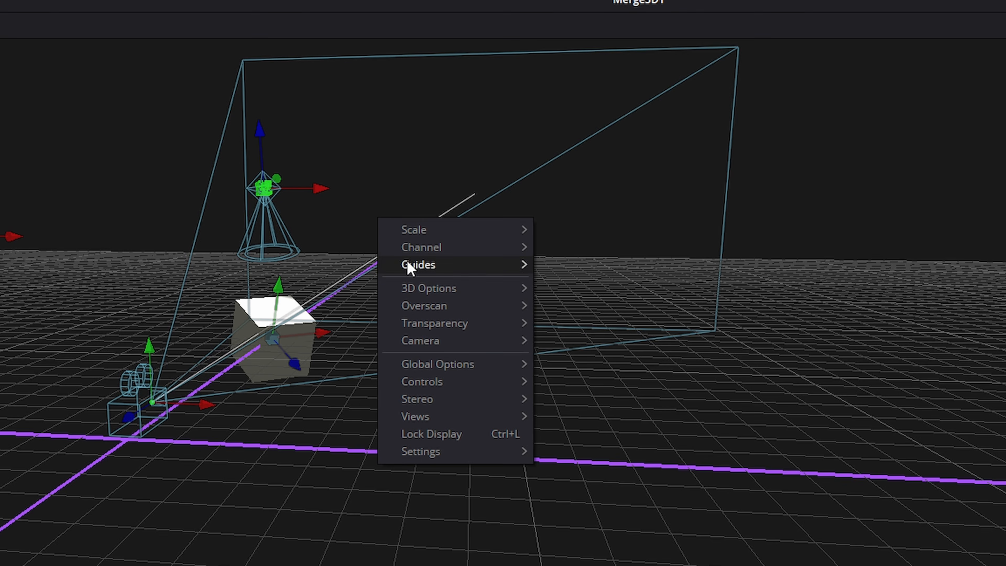
mouse_move(321, 218)
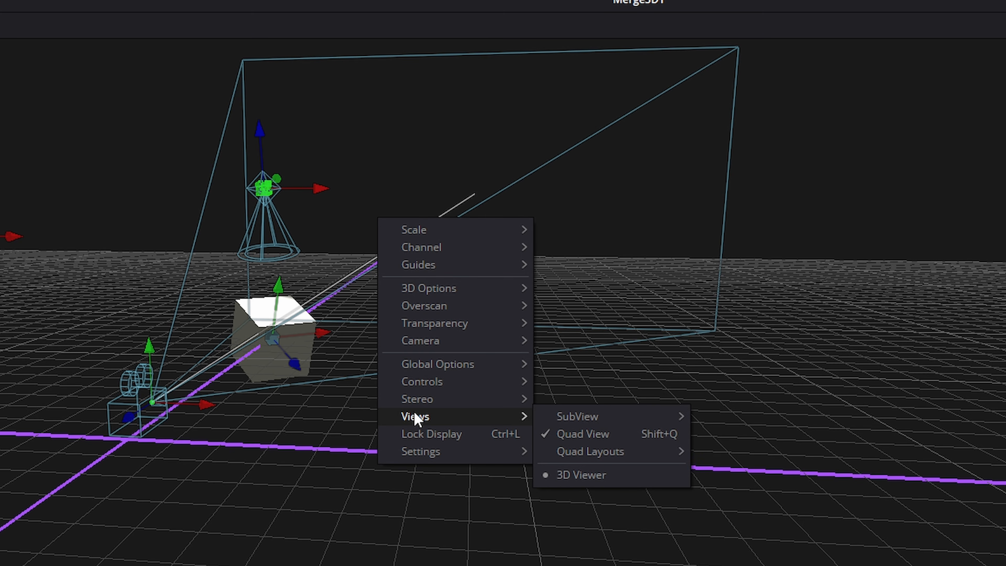
click(581, 434)
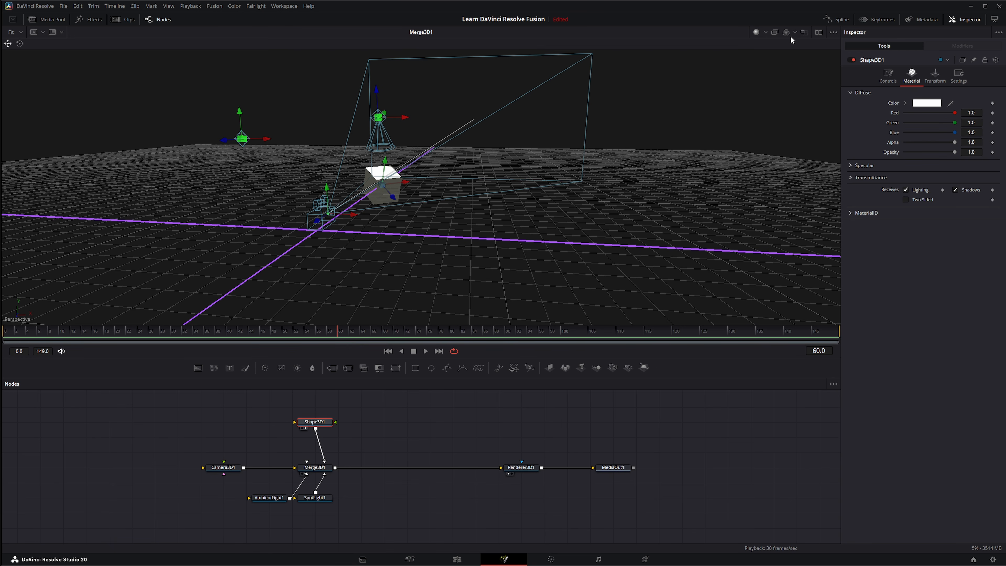
click(804, 32)
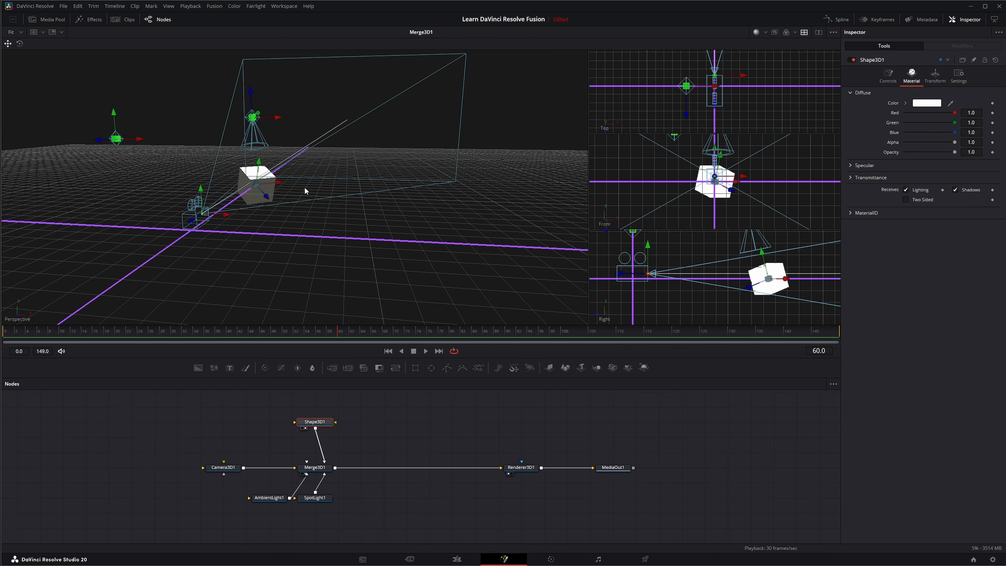
Step: Switch the quad view to the 4-Way layout
right_click(301, 197)
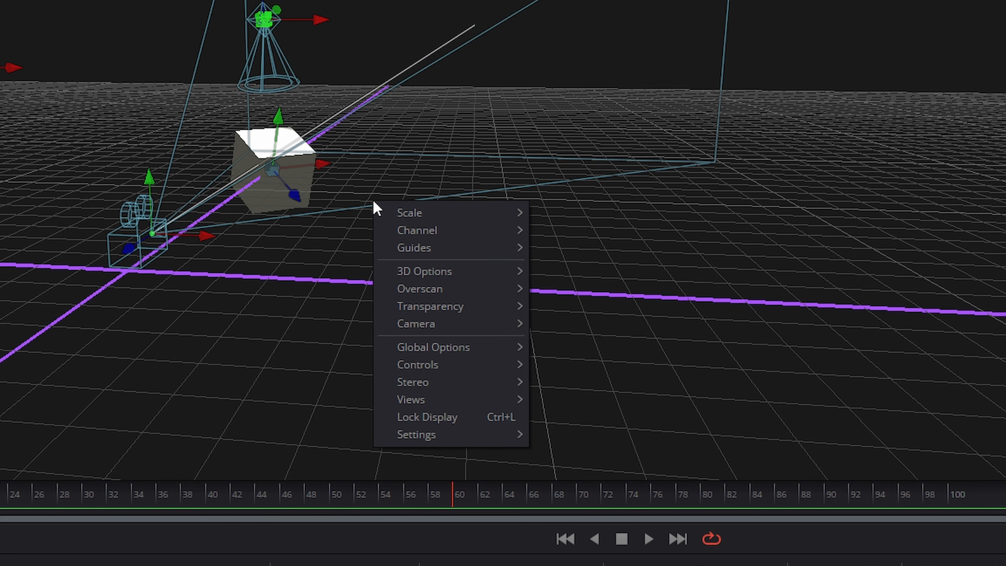
mouse_move(411, 403)
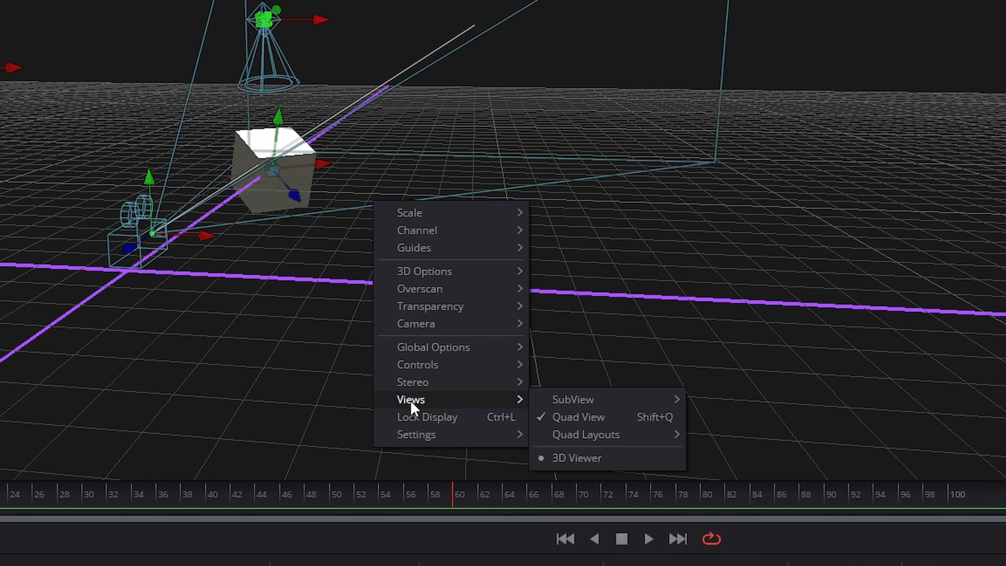
mouse_move(560, 436)
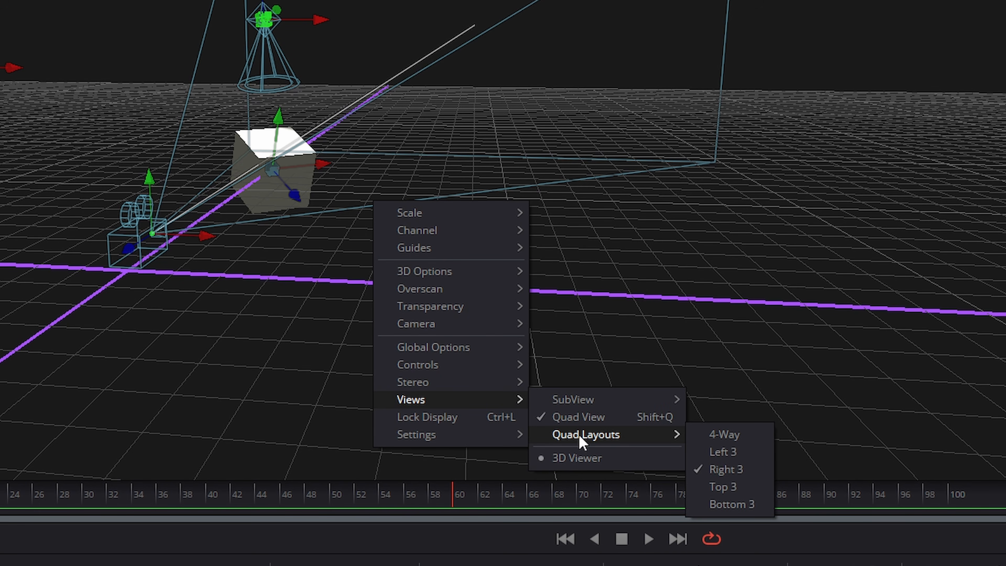
click(724, 435)
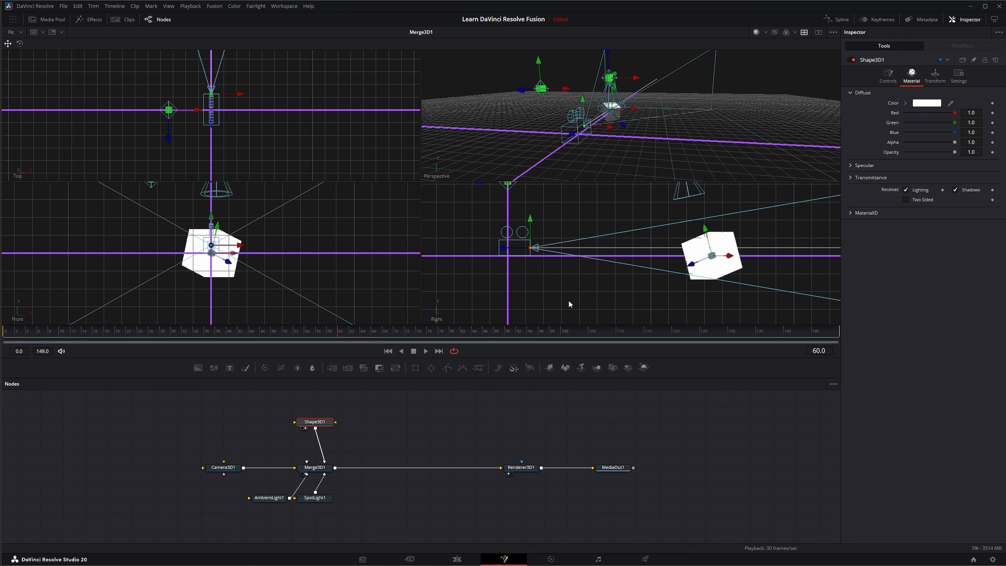
Step: Change the quad layout to one large Perspective pane above three small panes
right_click(422, 181)
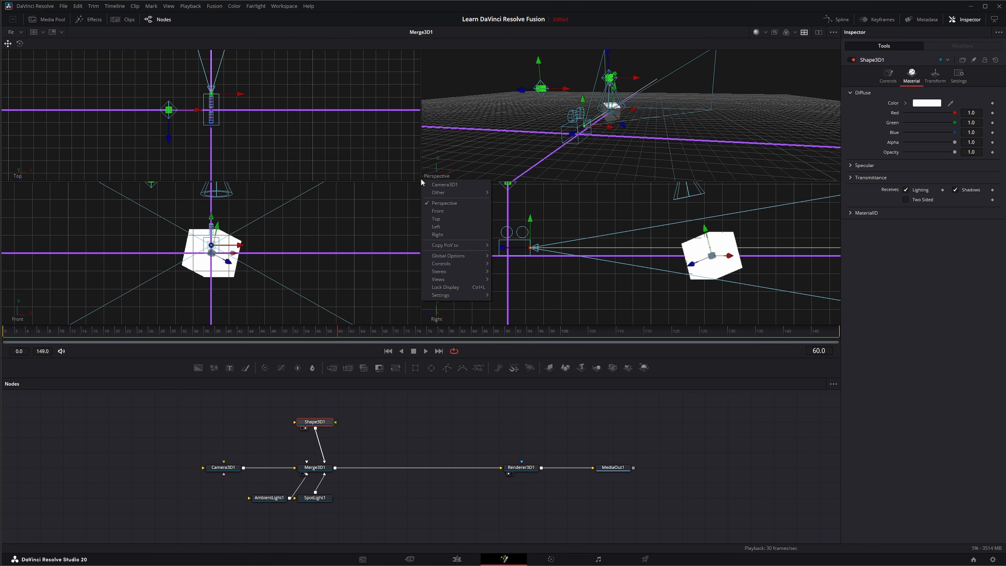
mouse_move(437, 279)
mouse_move(517, 295)
click(737, 449)
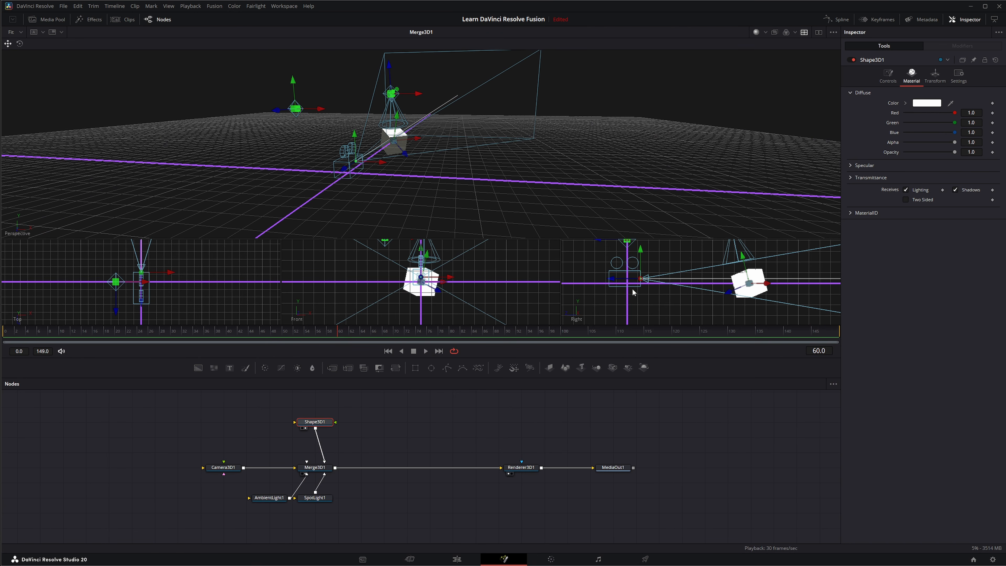
Step: Restore the Right 3 quad layout, then switch Quad View off to return to a single viewer
right_click(289, 148)
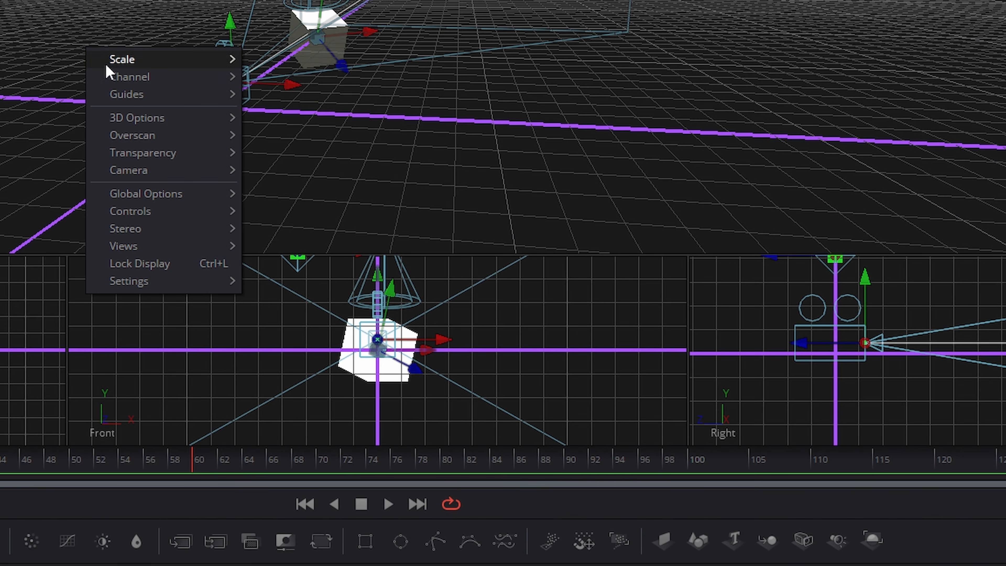
mouse_move(314, 234)
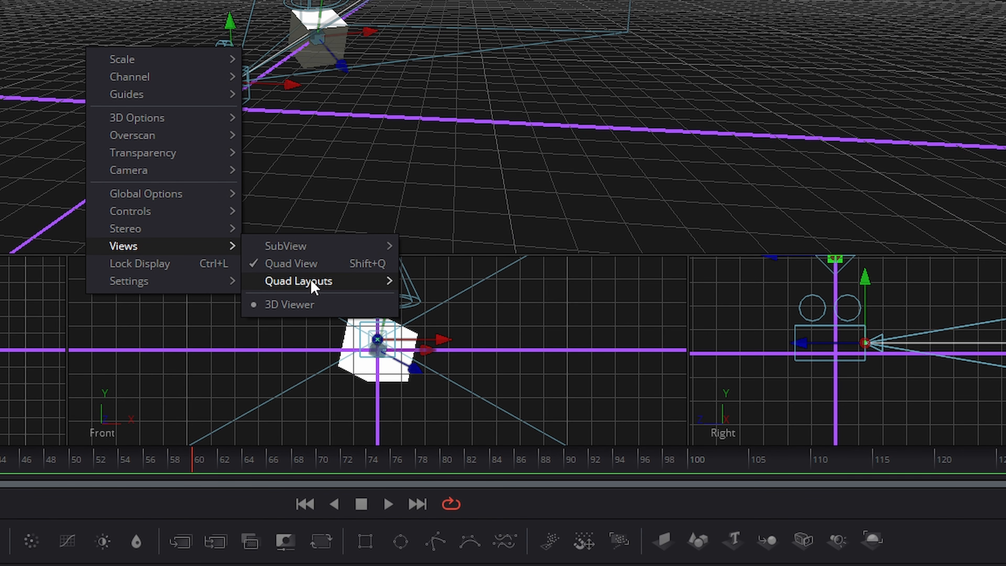
mouse_move(309, 281)
click(438, 316)
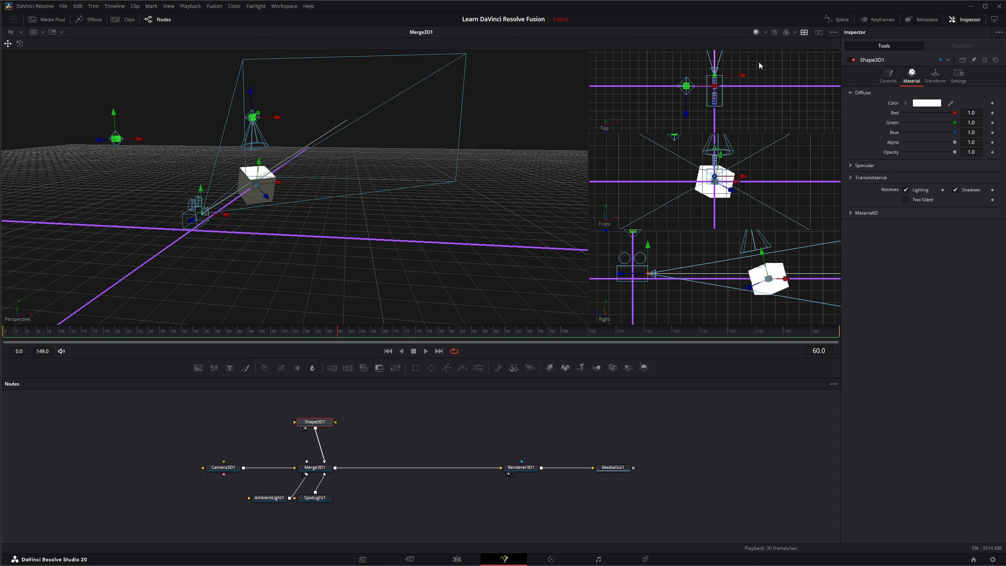
click(804, 33)
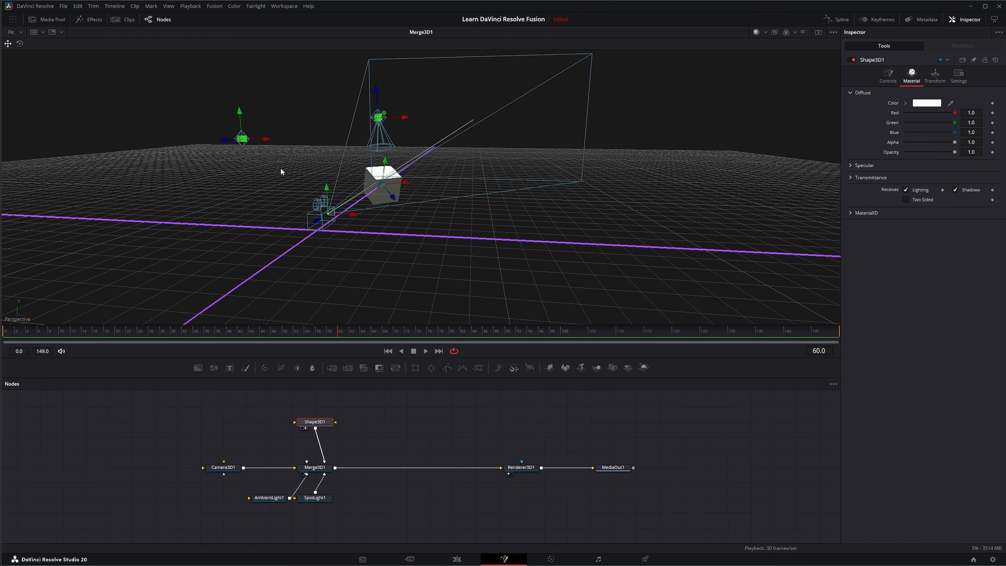
Step: Unpin all pinned viewer controls, setting the Pinned controls option to None
right_click(280, 169)
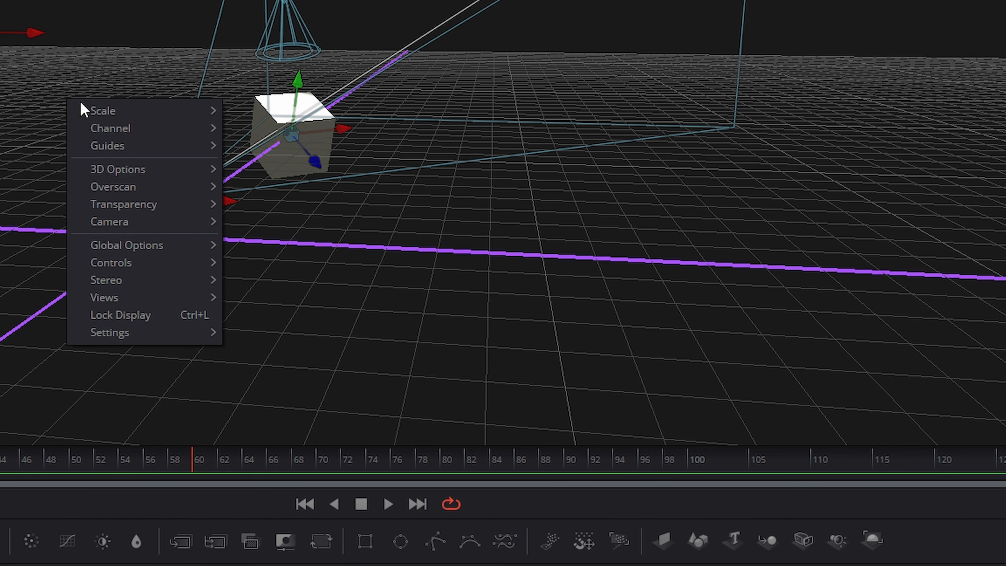
mouse_move(99, 115)
mouse_move(139, 119)
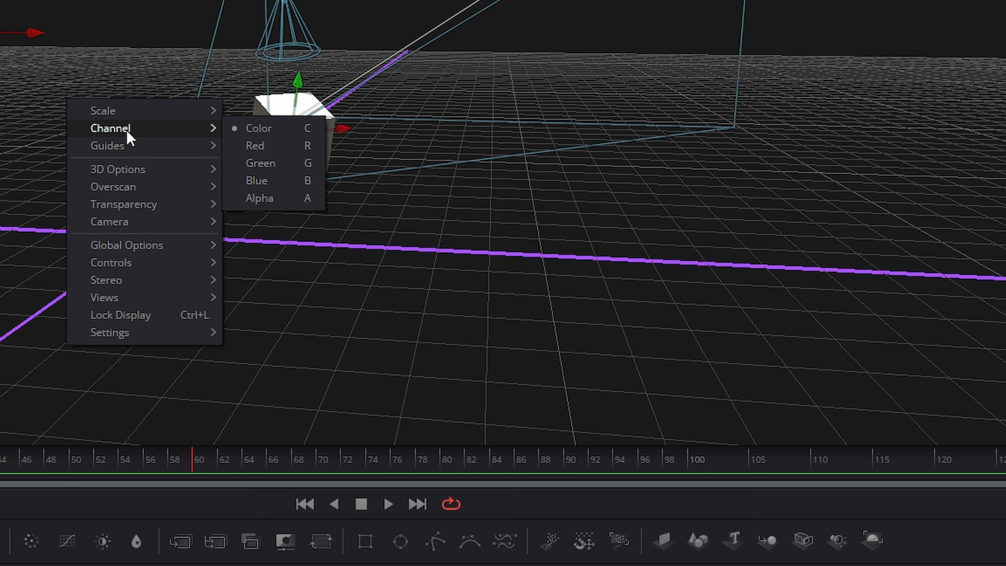
mouse_move(116, 153)
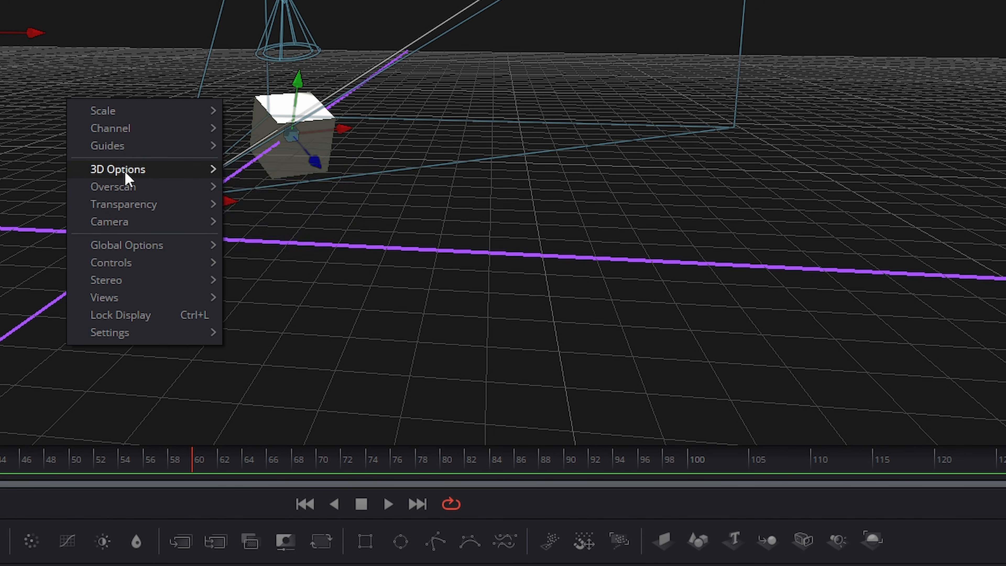
mouse_move(120, 209)
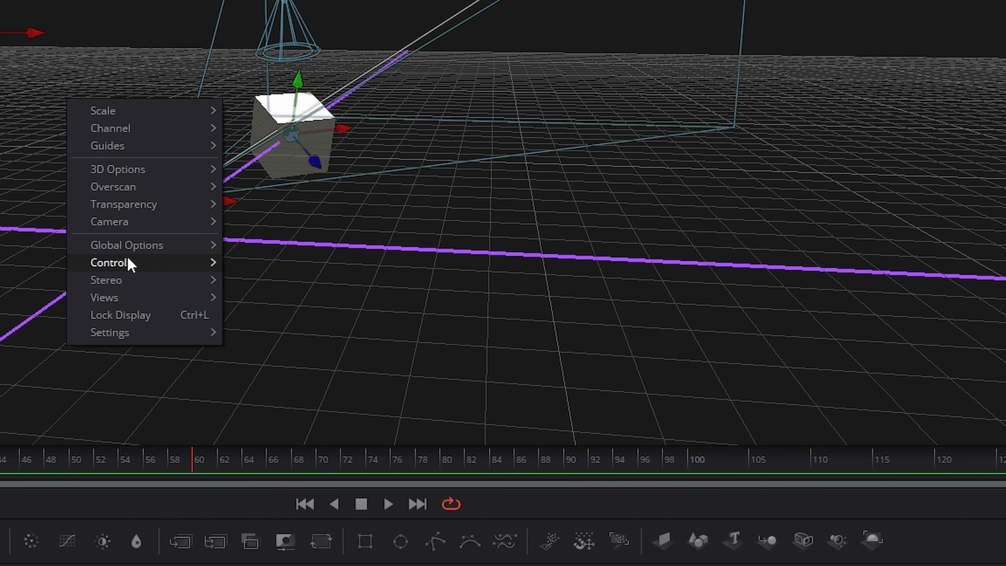
mouse_move(139, 250)
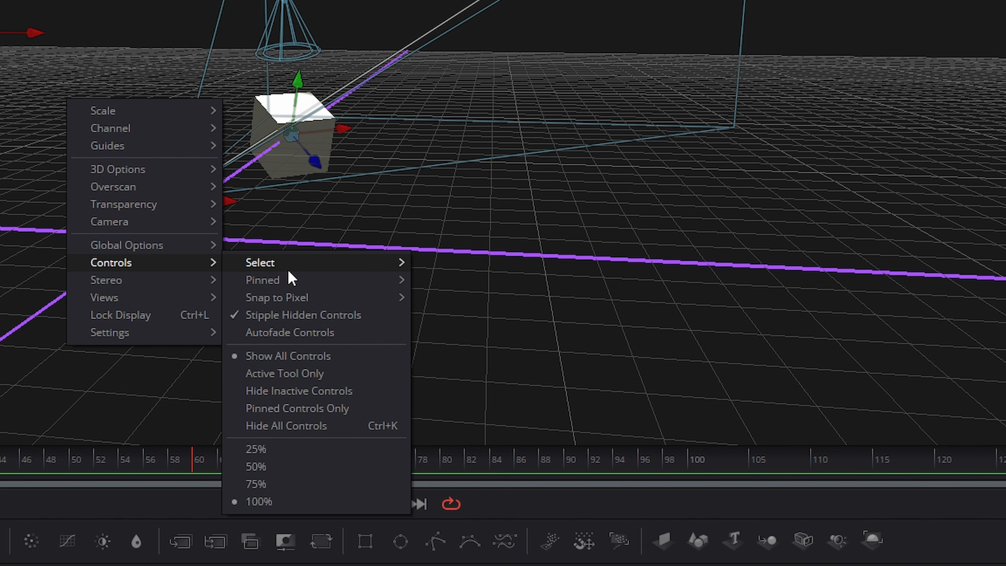
mouse_move(289, 295)
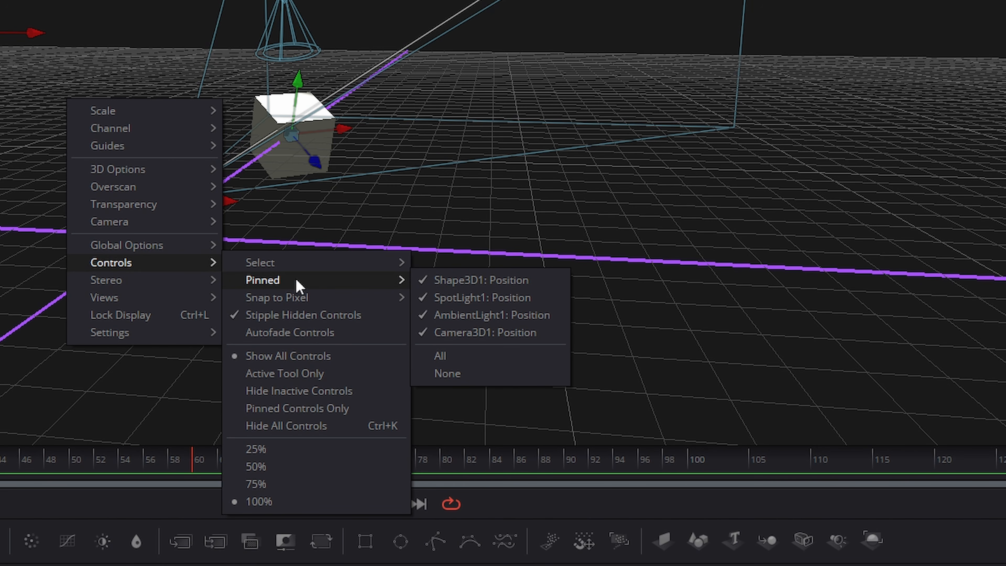
click(450, 373)
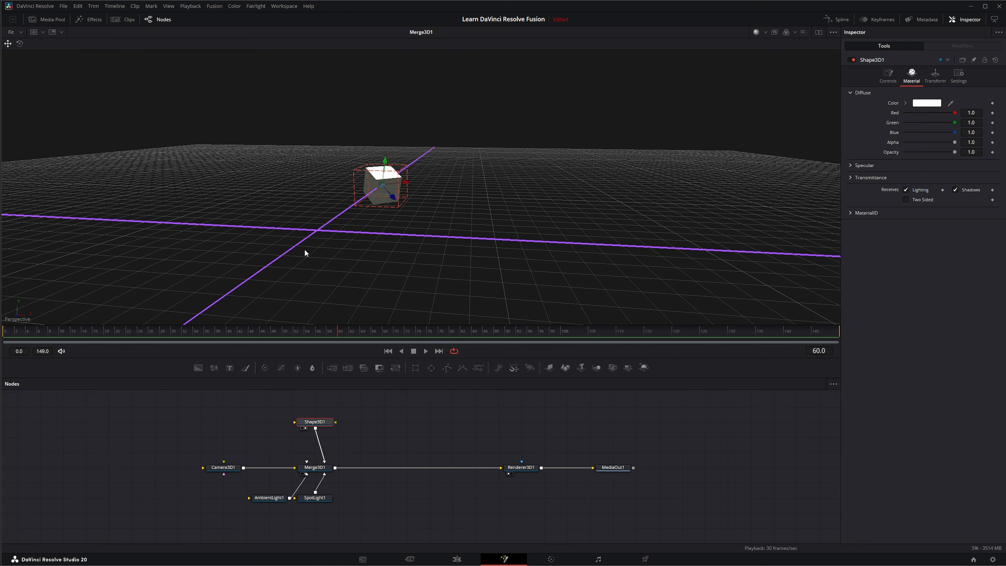
Step: Deselect the nodes and inspect the viewer's option menu and its Controls submenu
click(357, 310)
click(339, 393)
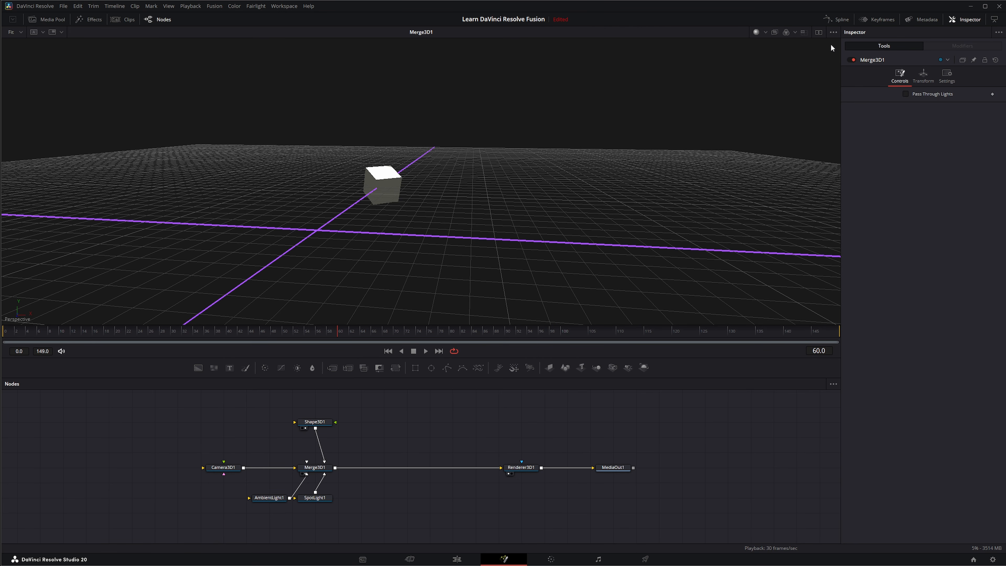
click(831, 31)
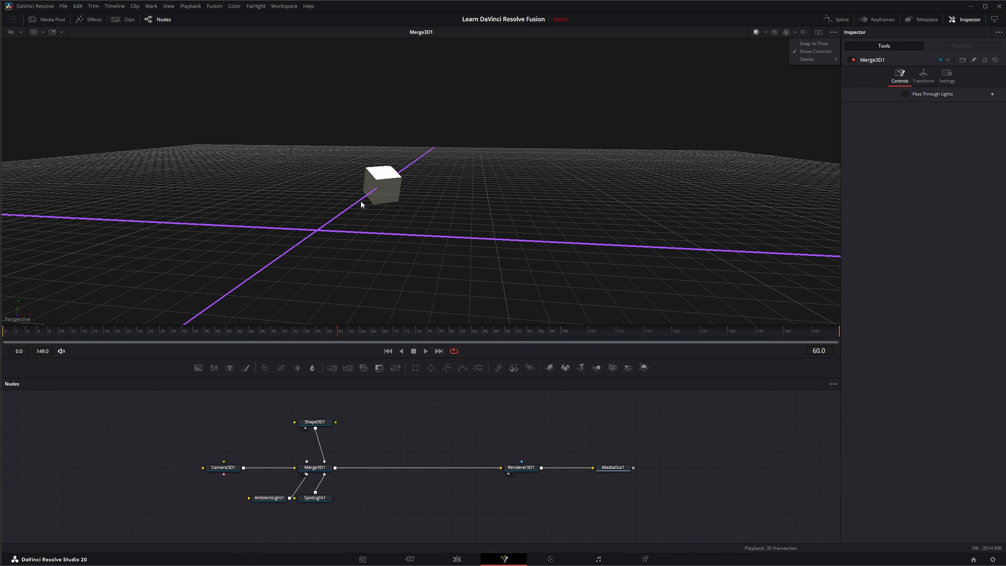
click(329, 302)
right_click(318, 228)
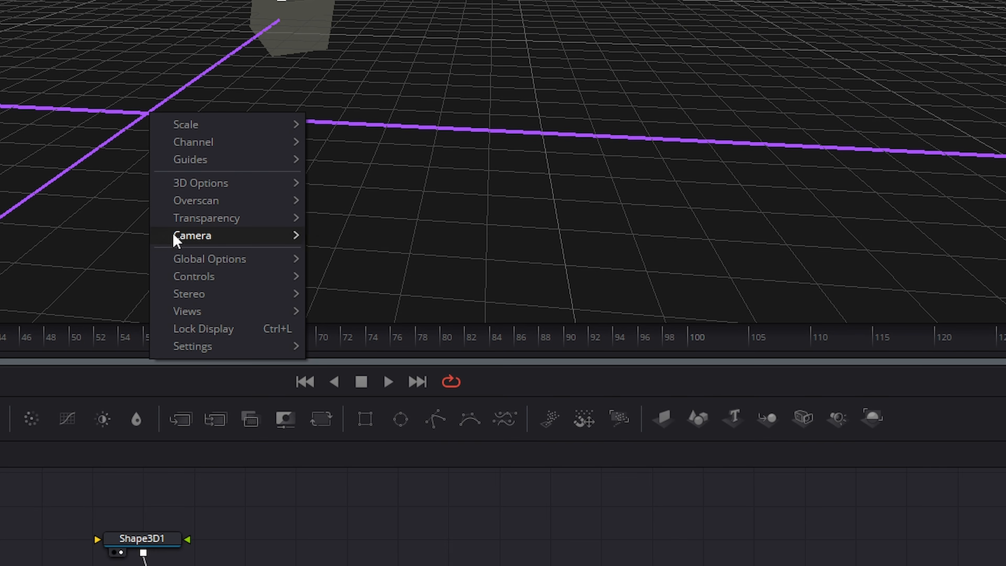
mouse_move(337, 285)
mouse_move(207, 276)
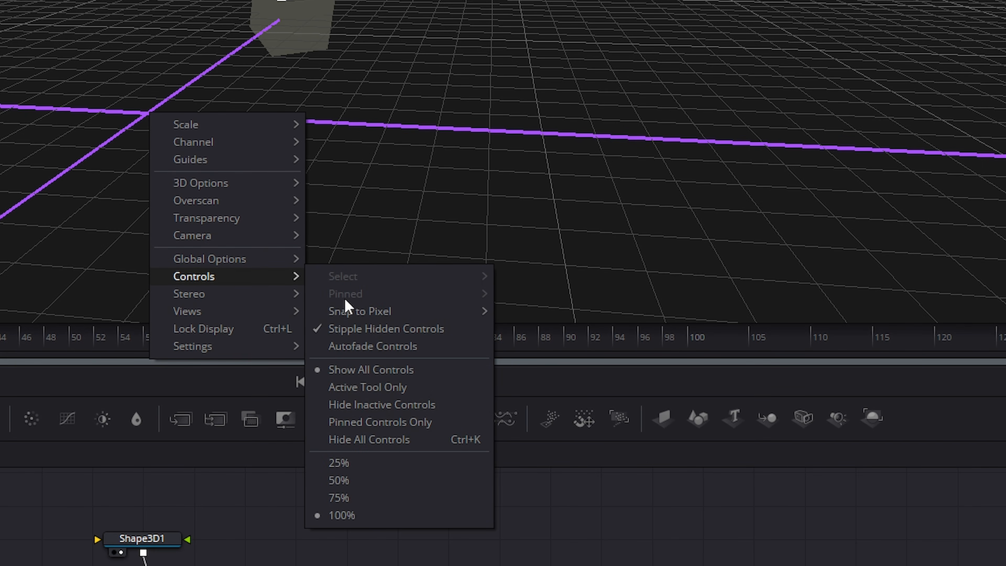
click(224, 542)
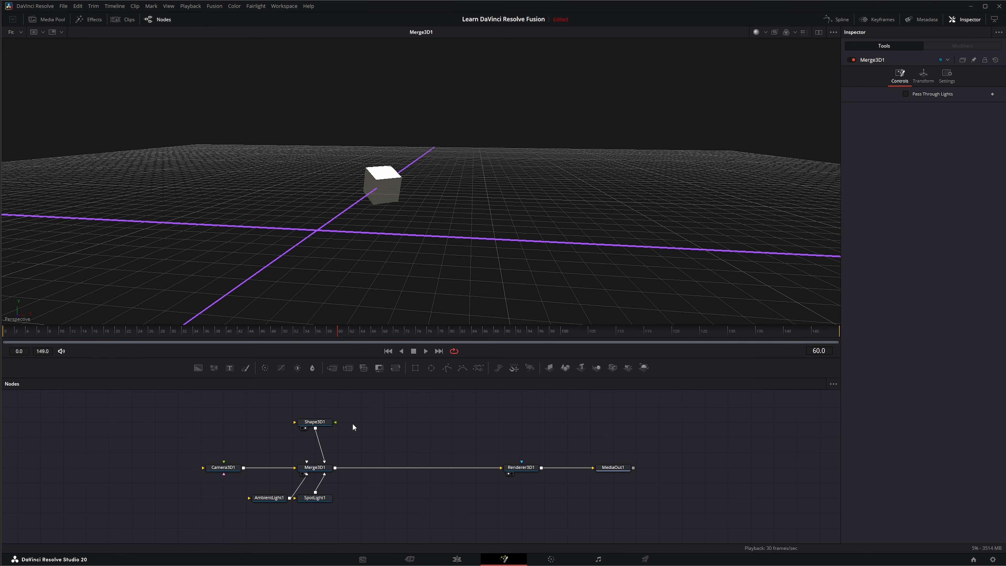
Step: Select each node in the node editor in turn to compare which onscreen controls the viewer shows
click(319, 423)
click(321, 468)
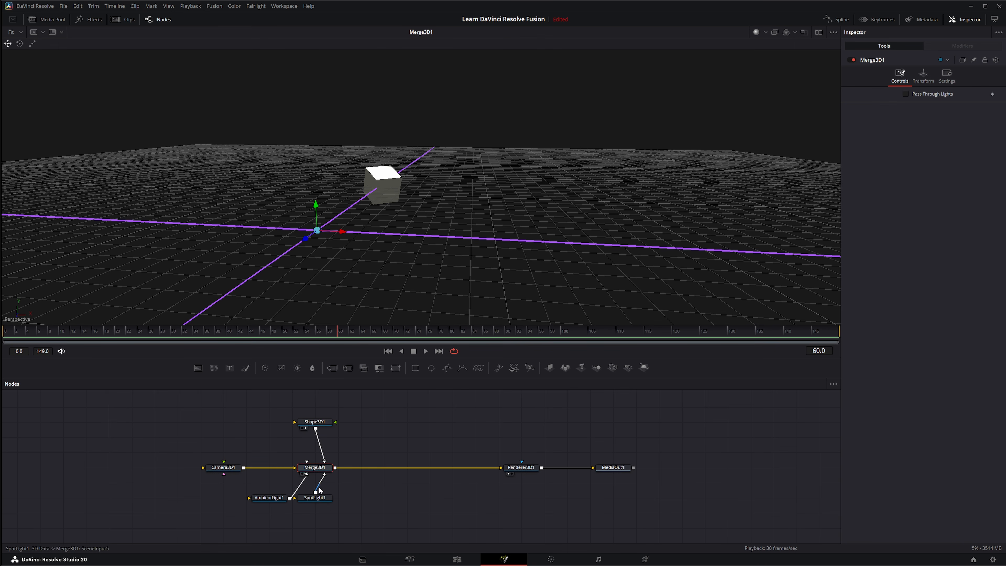
click(315, 497)
click(263, 498)
click(223, 467)
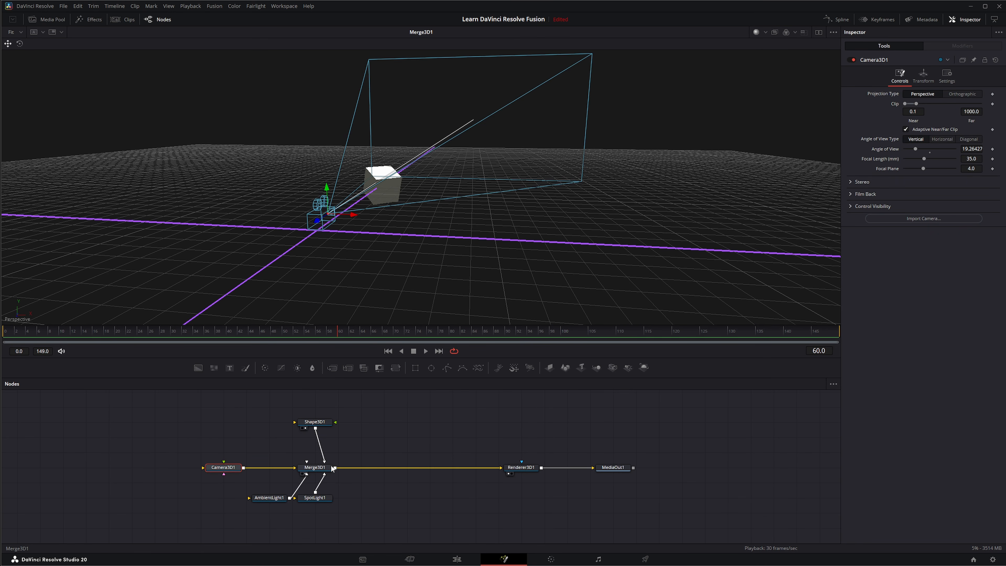
click(321, 468)
click(304, 499)
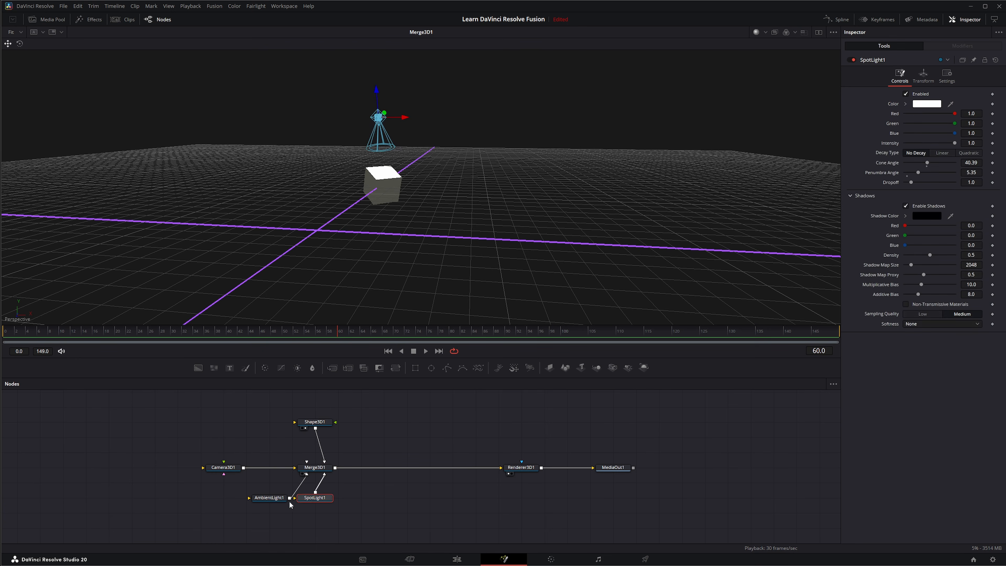
click(274, 498)
click(315, 422)
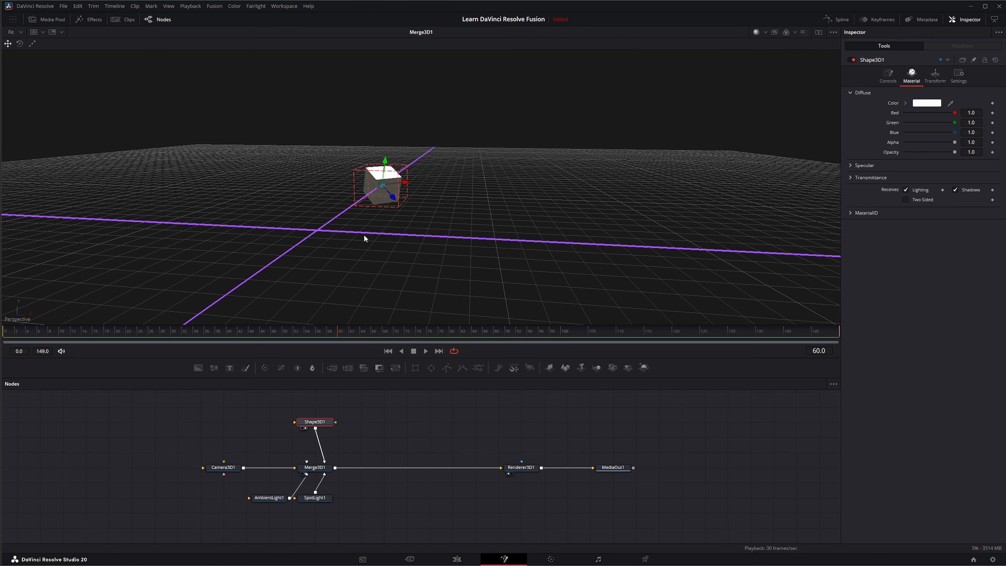
click(228, 468)
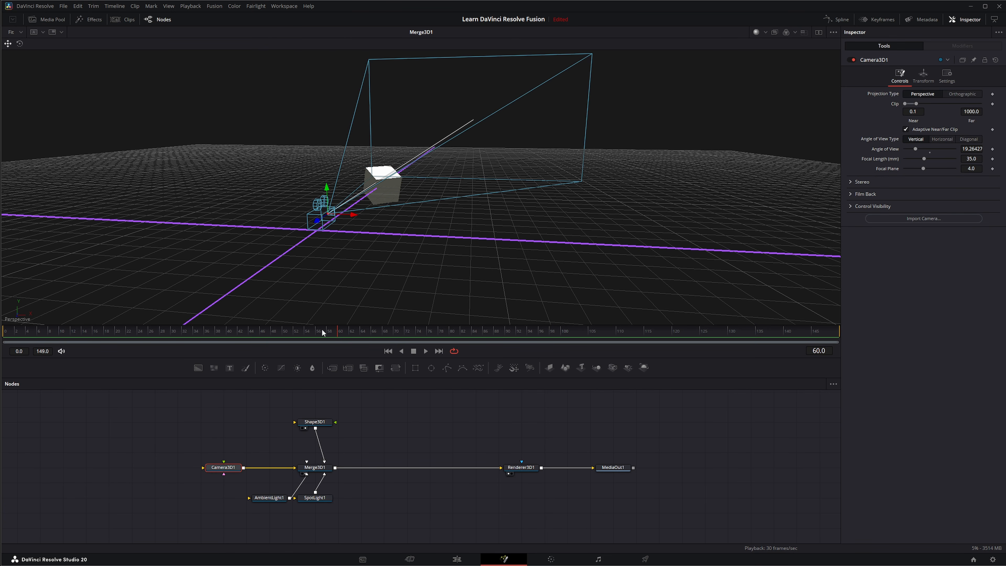
Step: Pin the Camera3D1 position control in the viewer
right_click(329, 216)
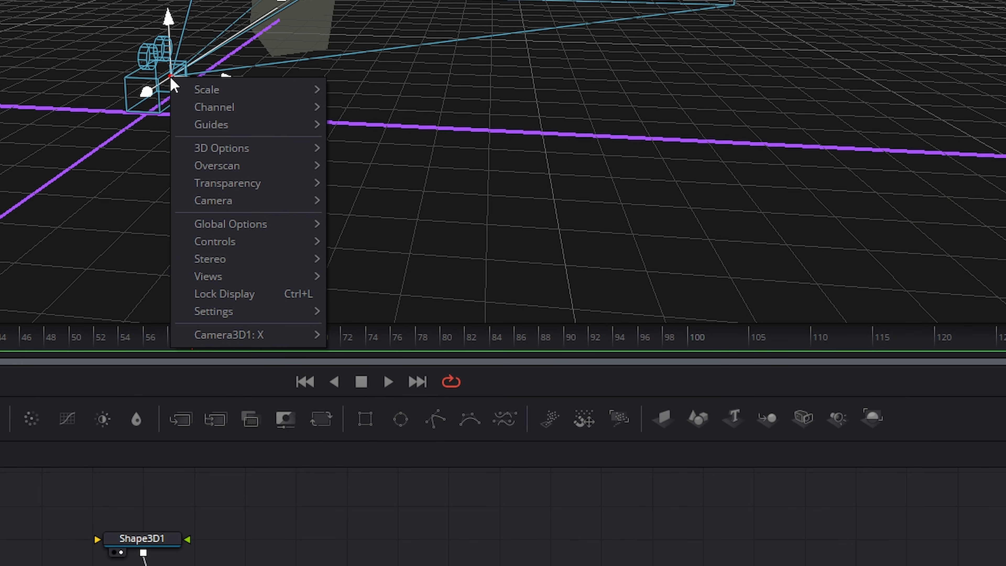
mouse_move(211, 244)
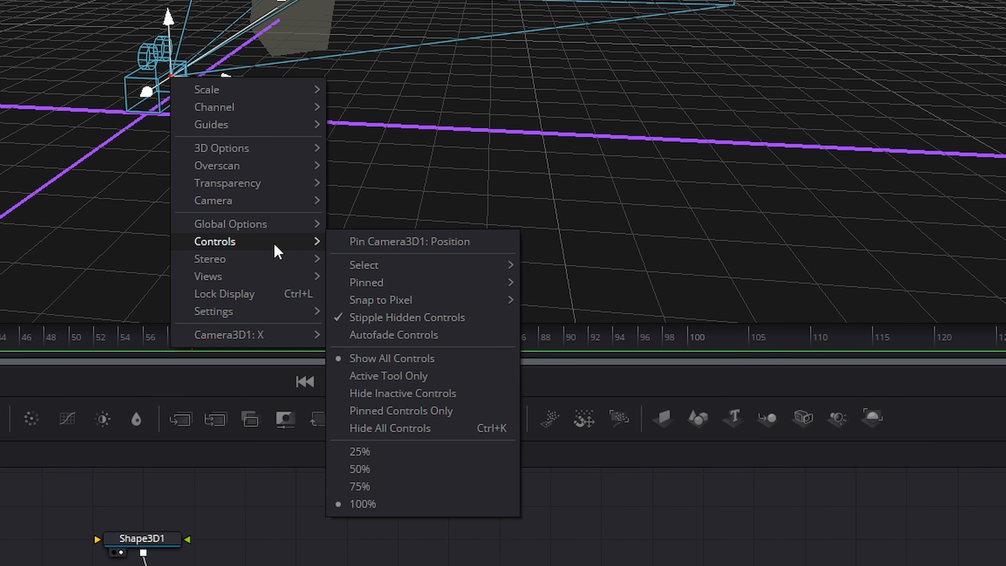
mouse_move(390, 271)
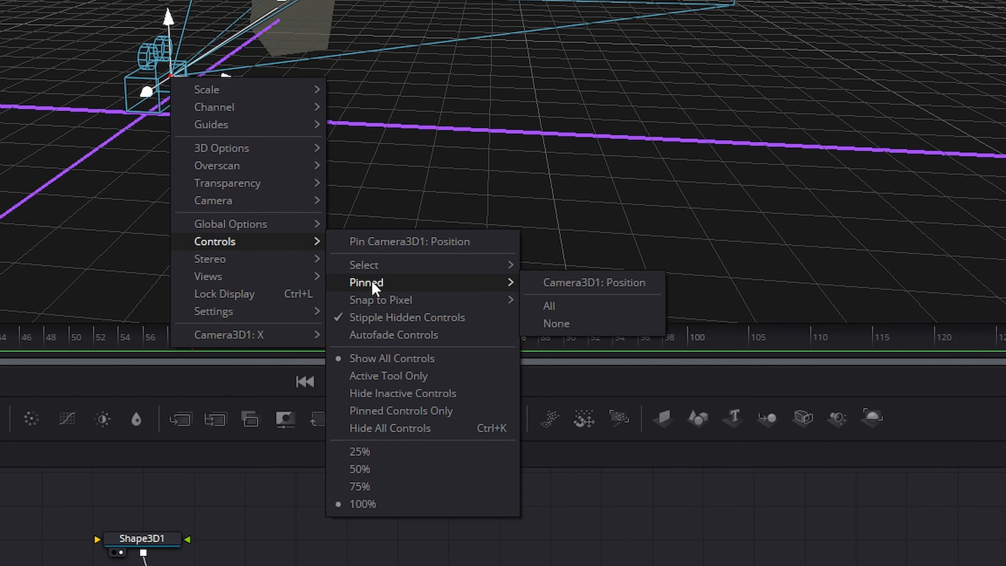
click(578, 283)
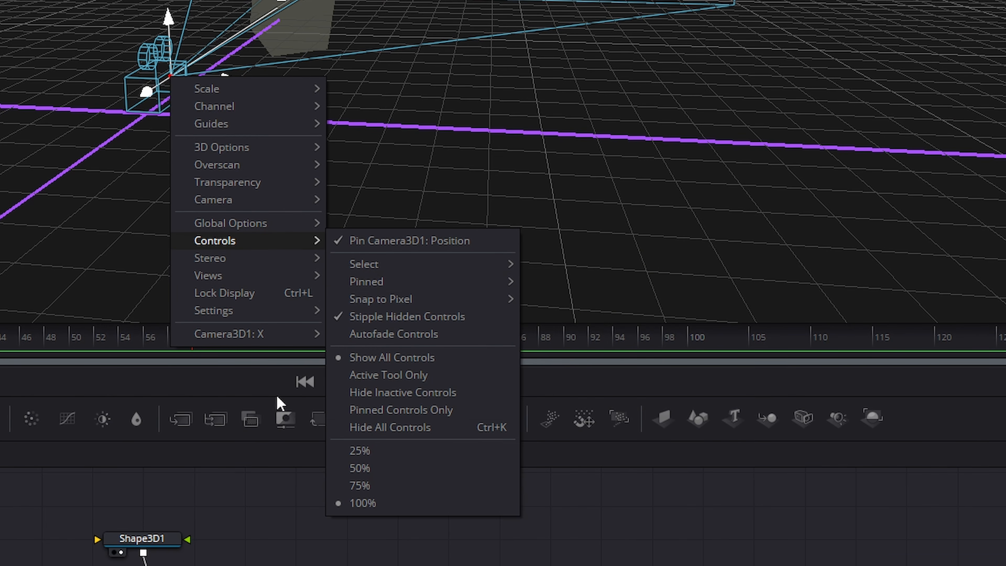
Step: Select SpotLight1 and pin its position control in the viewer as well
right_click(316, 499)
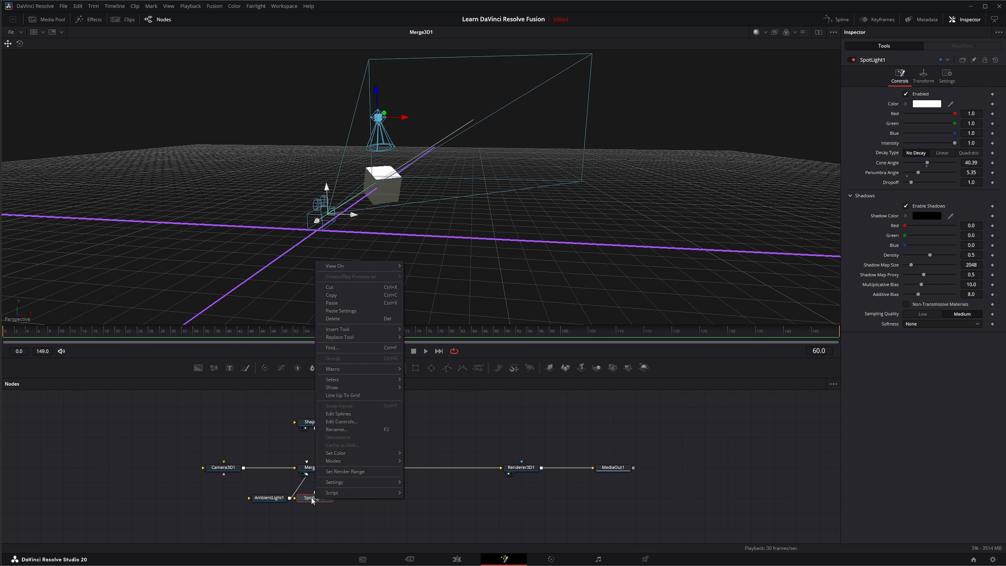
click(308, 499)
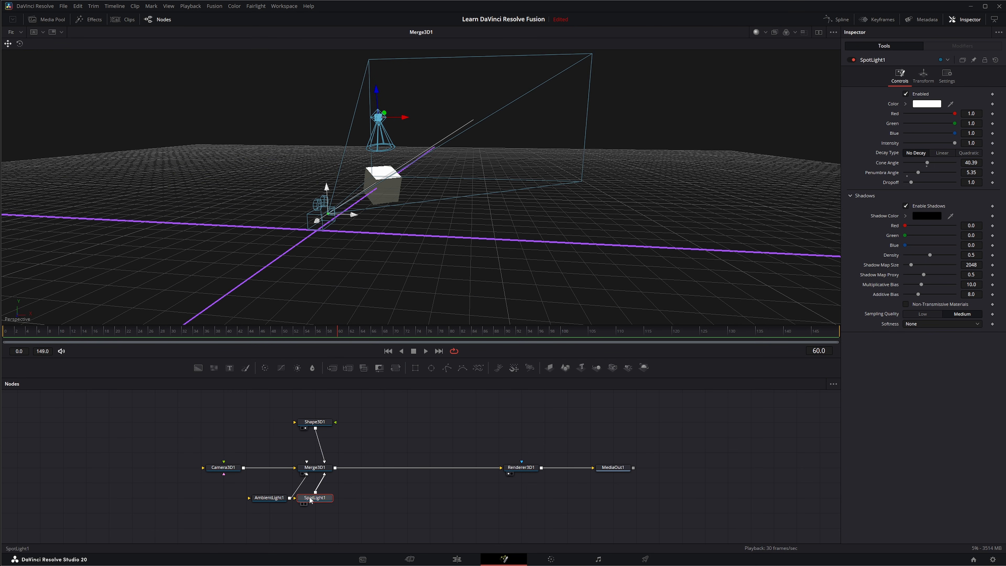
right_click(376, 118)
mouse_move(397, 194)
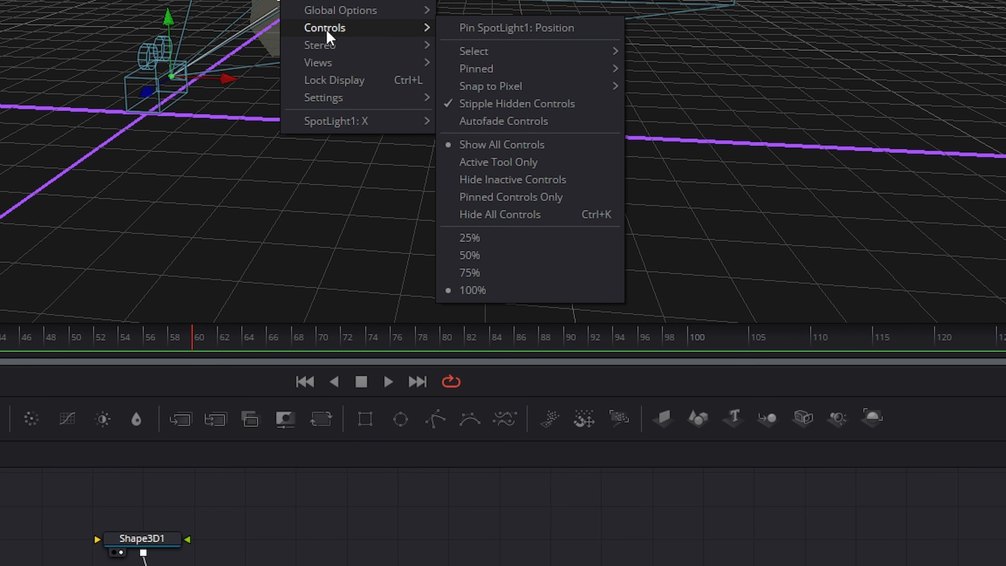
mouse_move(464, 211)
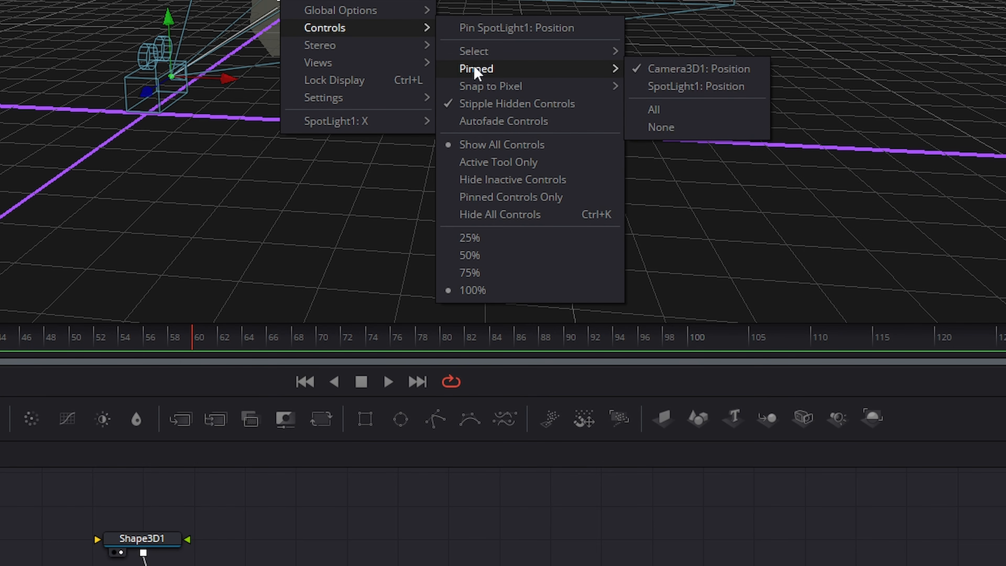
click(675, 88)
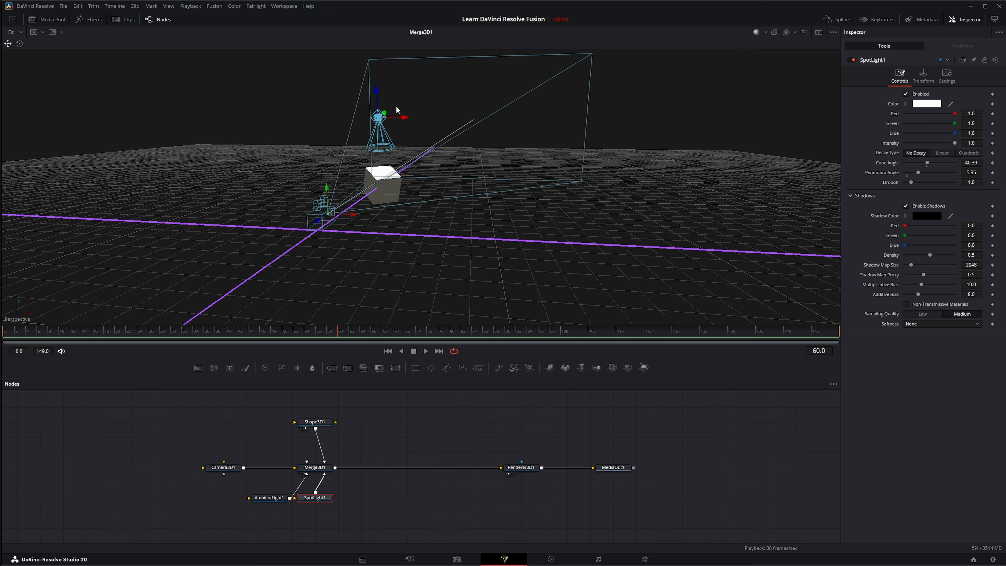
Step: Select the AmbientLight1 node and drag its onscreen control in the viewer
click(268, 498)
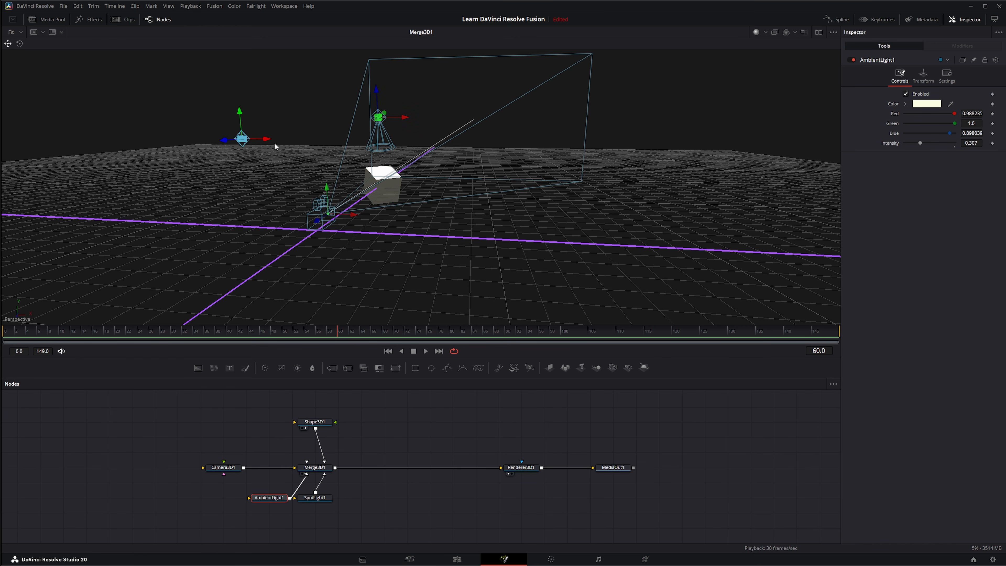
drag(268, 138, 233, 137)
Step: Select Shape3D1 and pin its position control through the viewer's Controls options
click(314, 421)
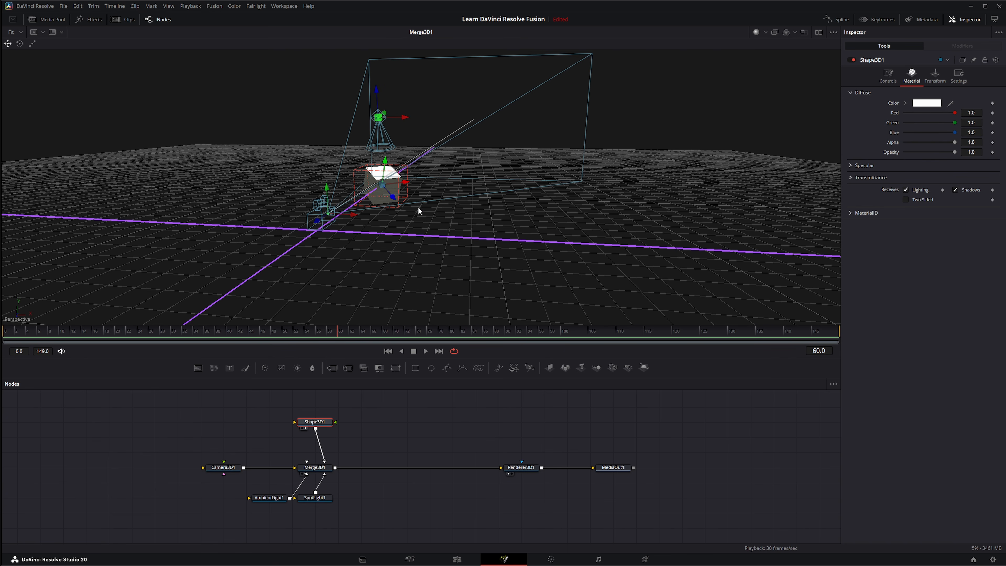
right_click(368, 211)
mouse_move(392, 290)
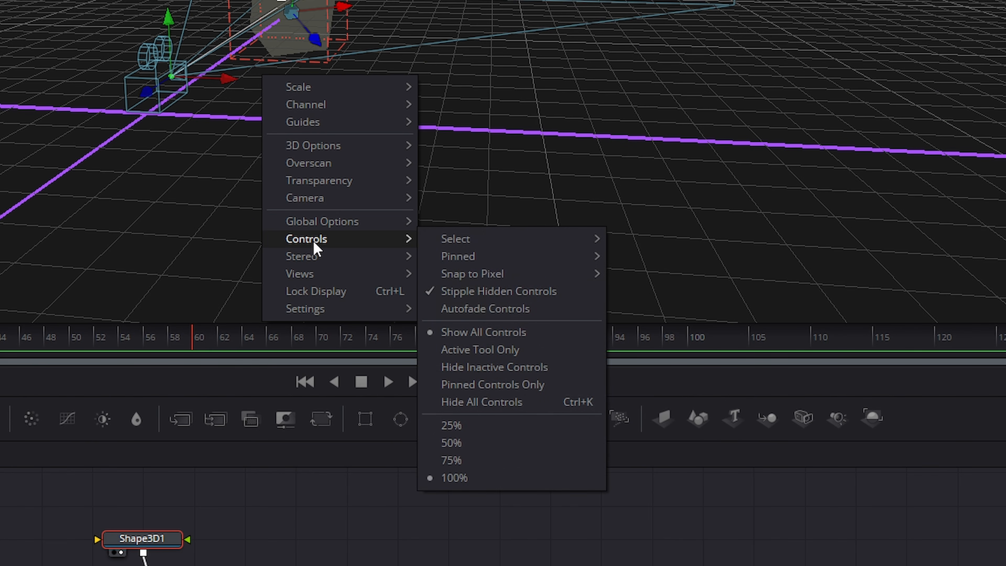
mouse_move(461, 261)
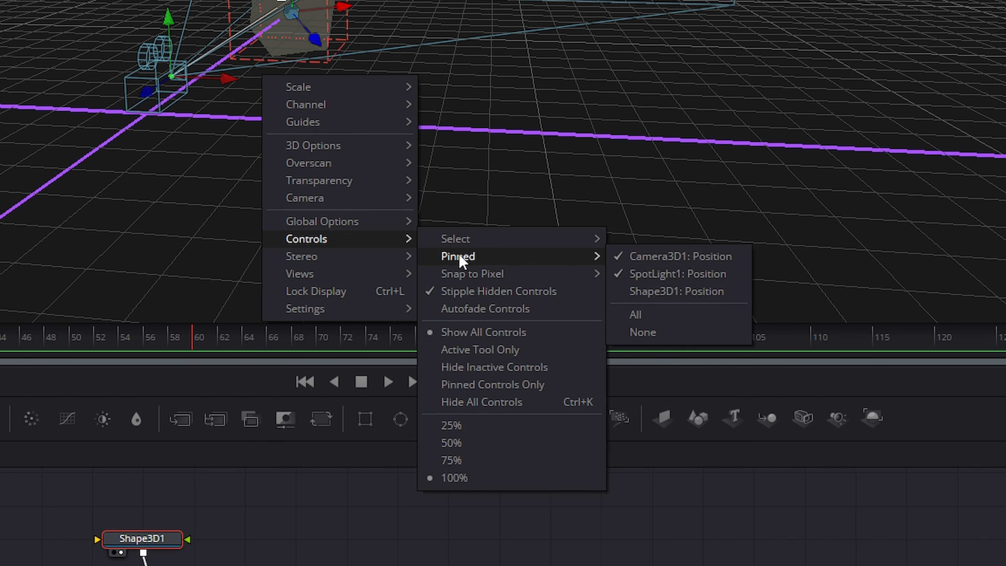
click(677, 291)
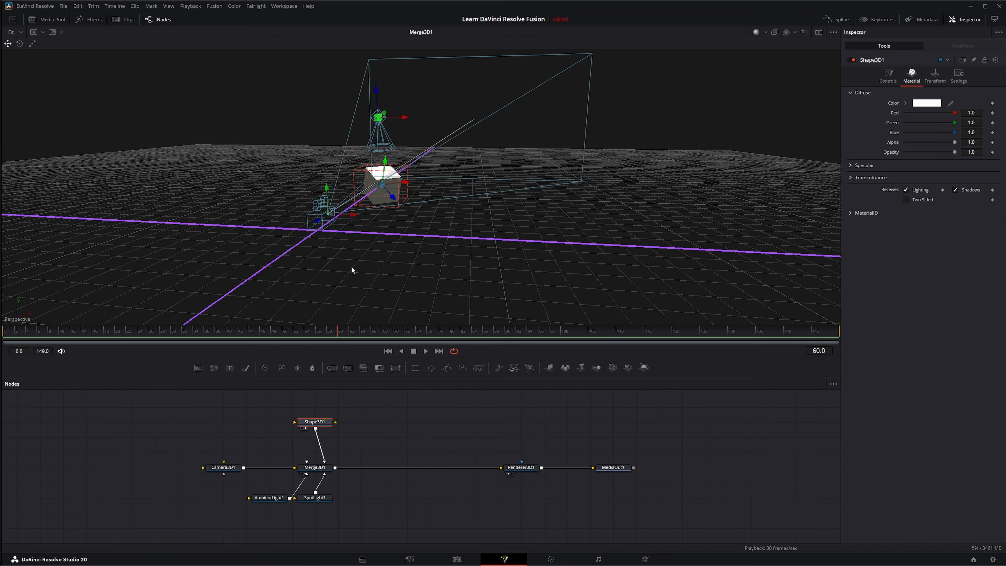
Step: Deselect the nodes and set the viewer to show only the active tool's onscreen controls
click(395, 432)
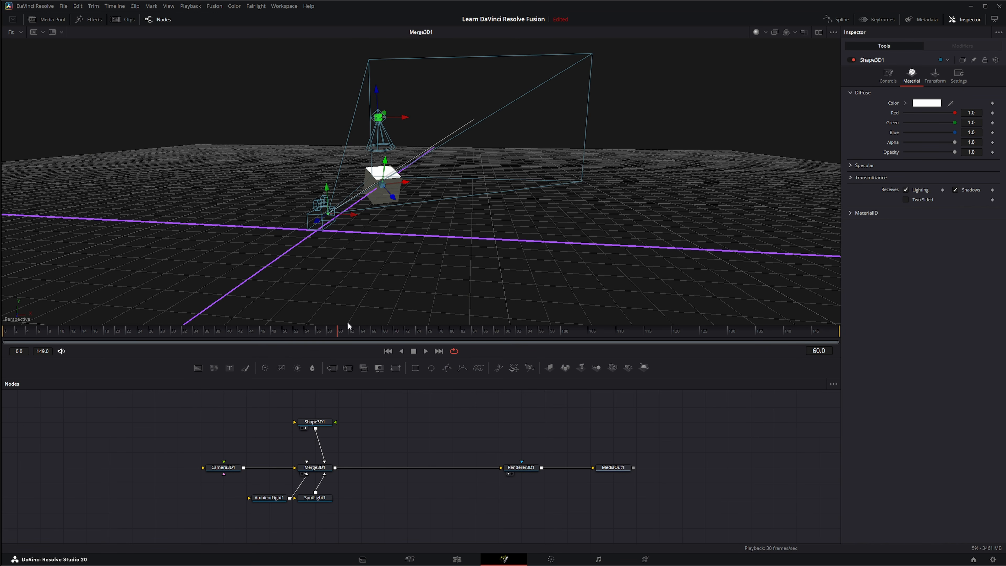
right_click(262, 167)
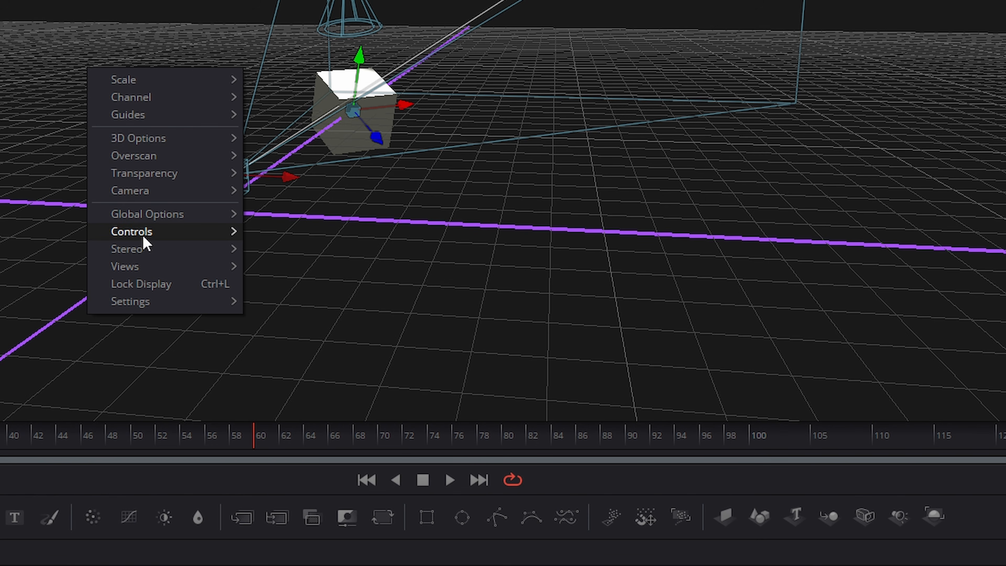
mouse_move(286, 241)
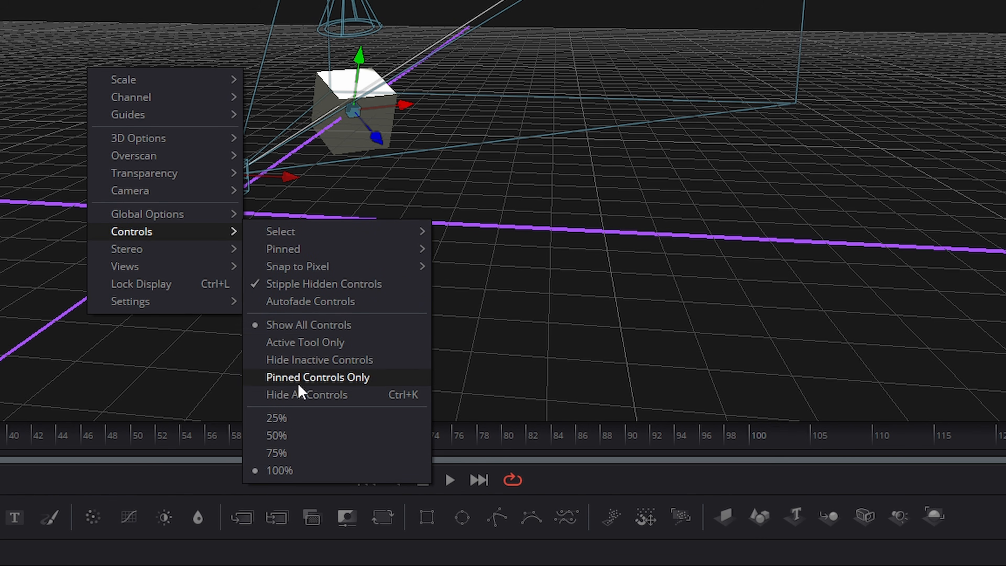
click(280, 343)
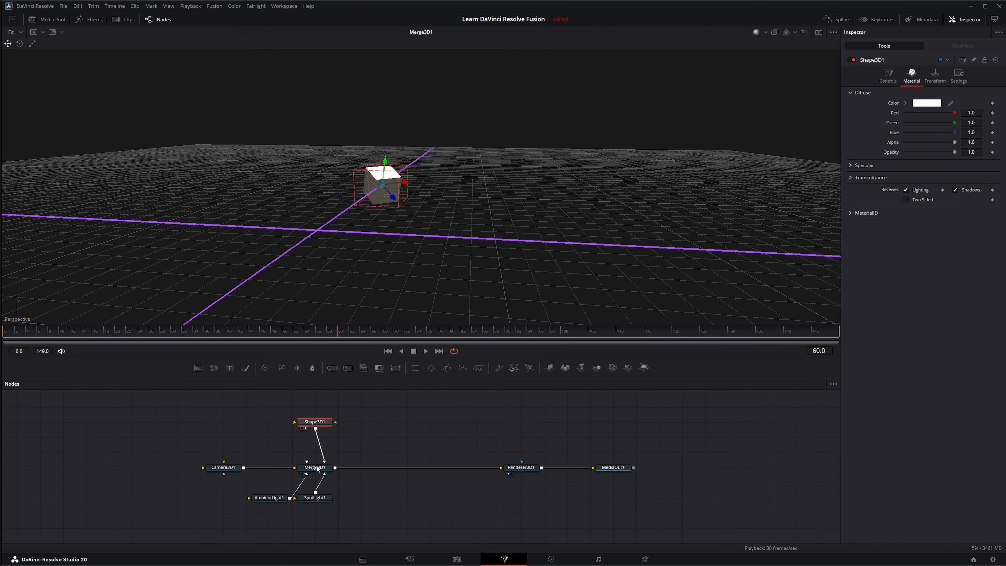
Step: Select Merge3D1, SpotLight1, AmbientLight1 and Camera3D1 in turn to view each tool's onscreen controls
click(316, 467)
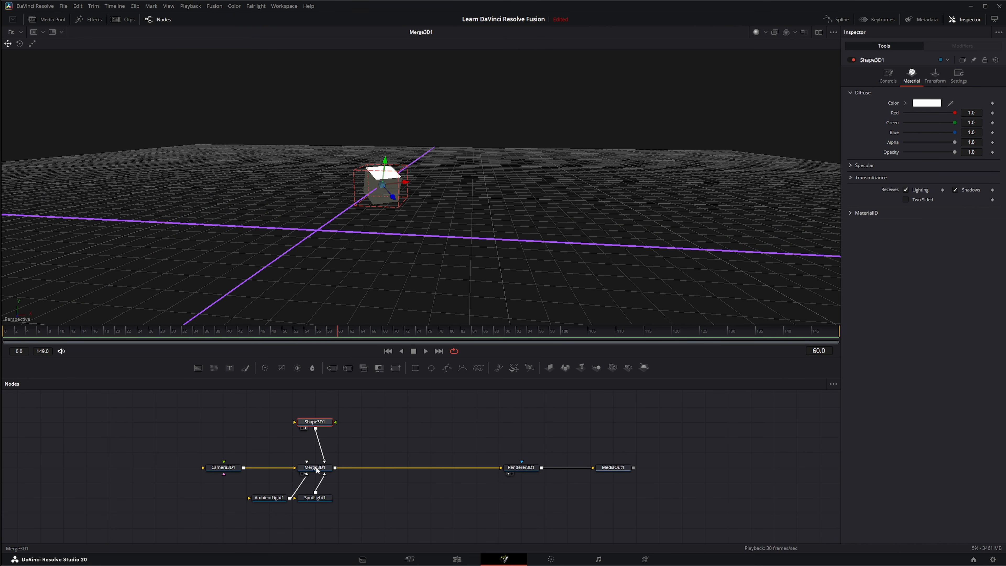
click(315, 497)
click(269, 497)
click(227, 467)
Step: Switch the viewer back to showing all onscreen controls
right_click(288, 202)
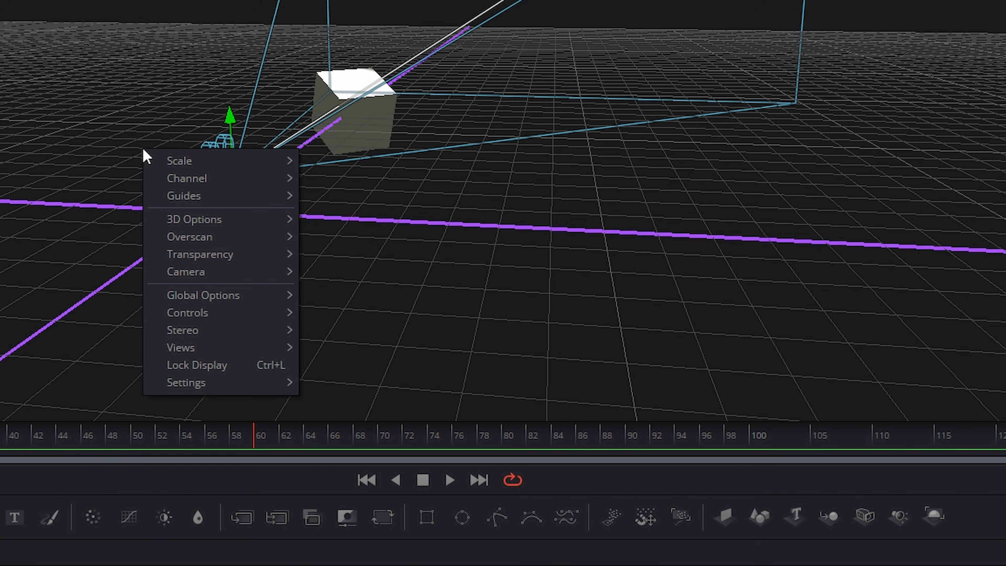
mouse_move(344, 276)
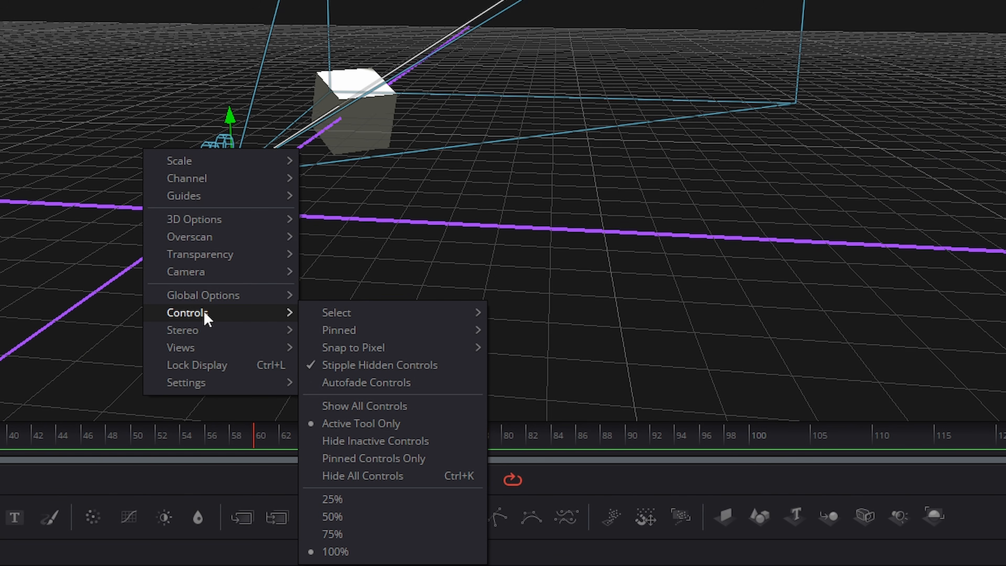
click(351, 407)
Step: Enable Autofade Controls in the viewer's Controls options
right_click(121, 141)
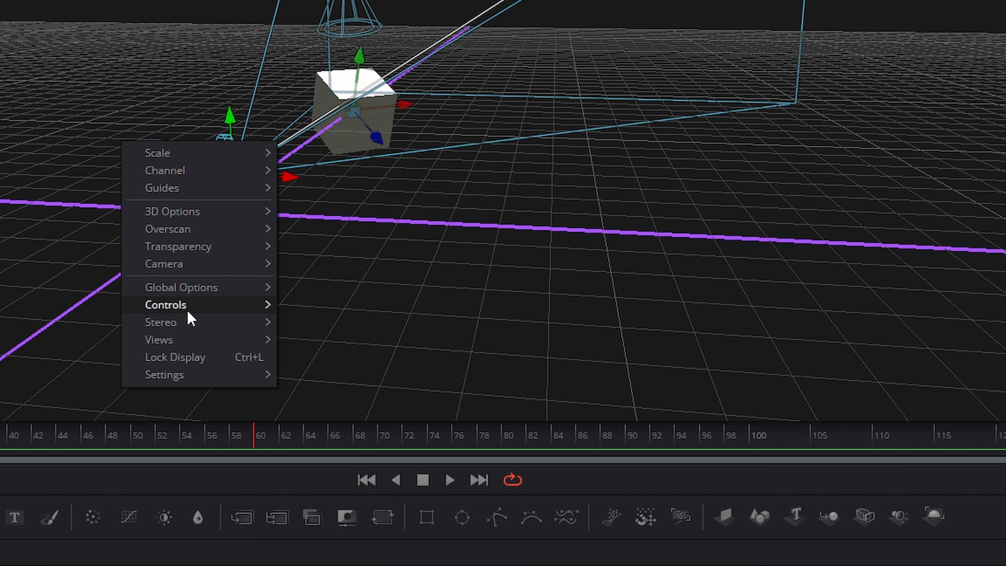
mouse_move(173, 305)
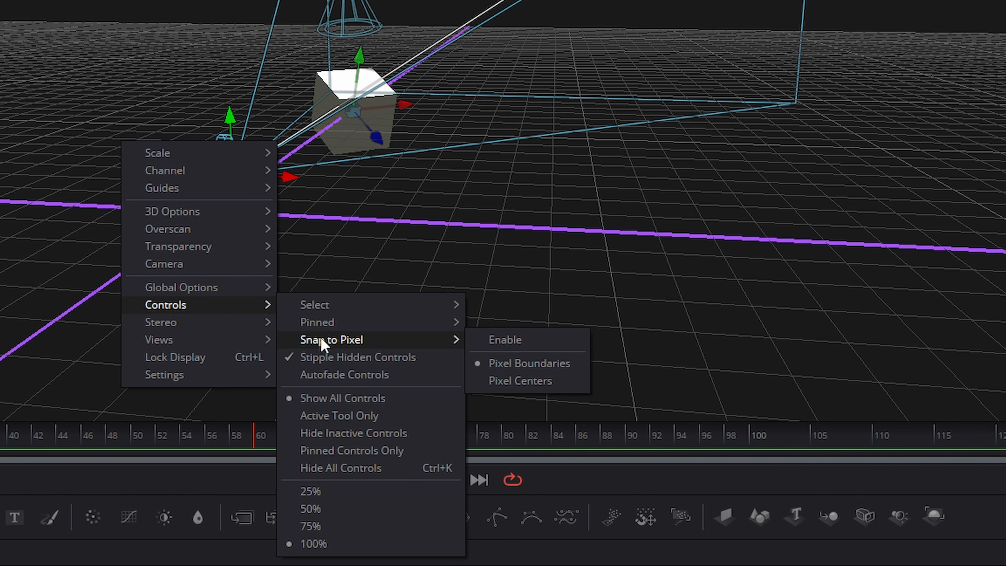
click(368, 375)
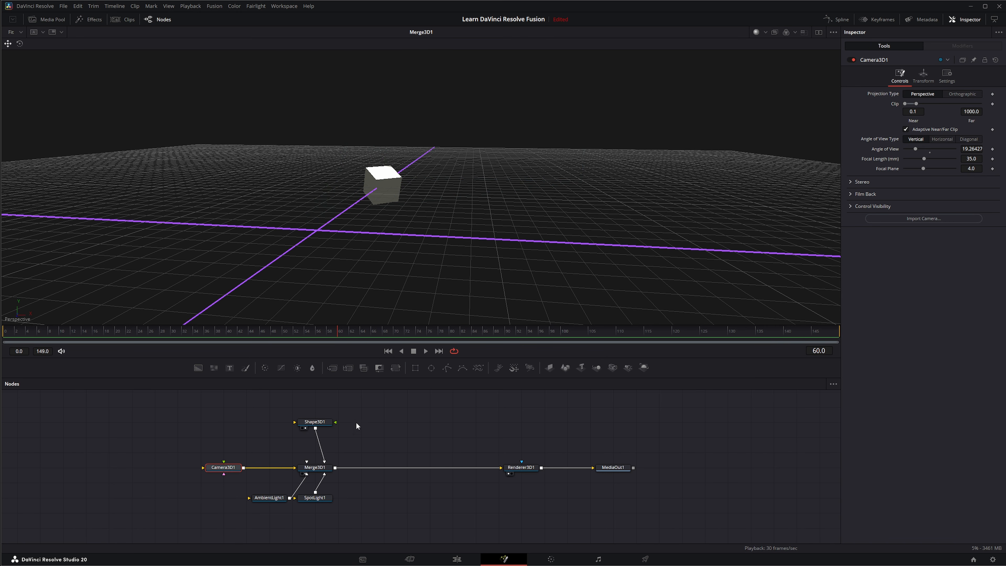
Step: Drag the camera's onscreen control to move the camera and start playback
mouse_move(262, 266)
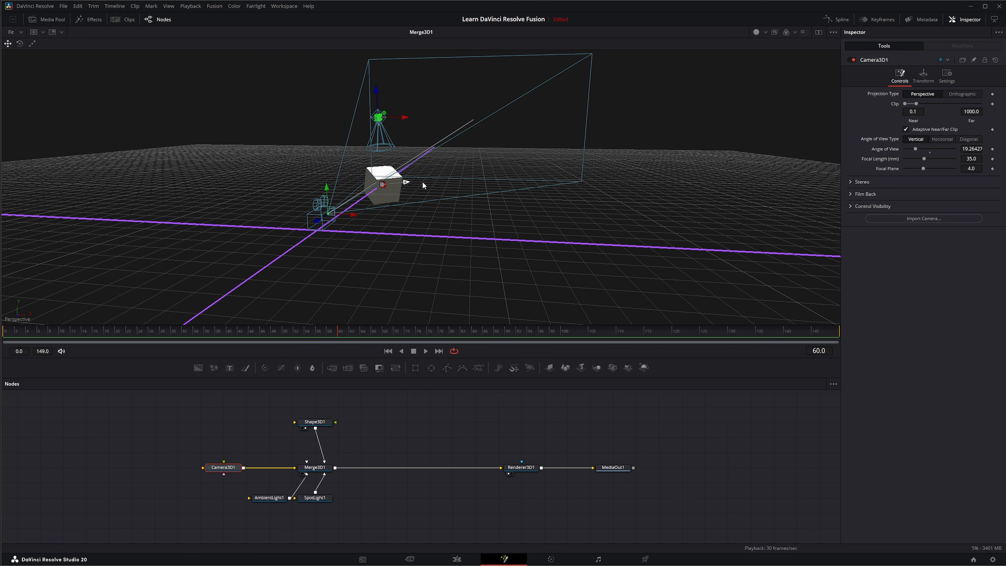
drag(352, 213, 297, 207)
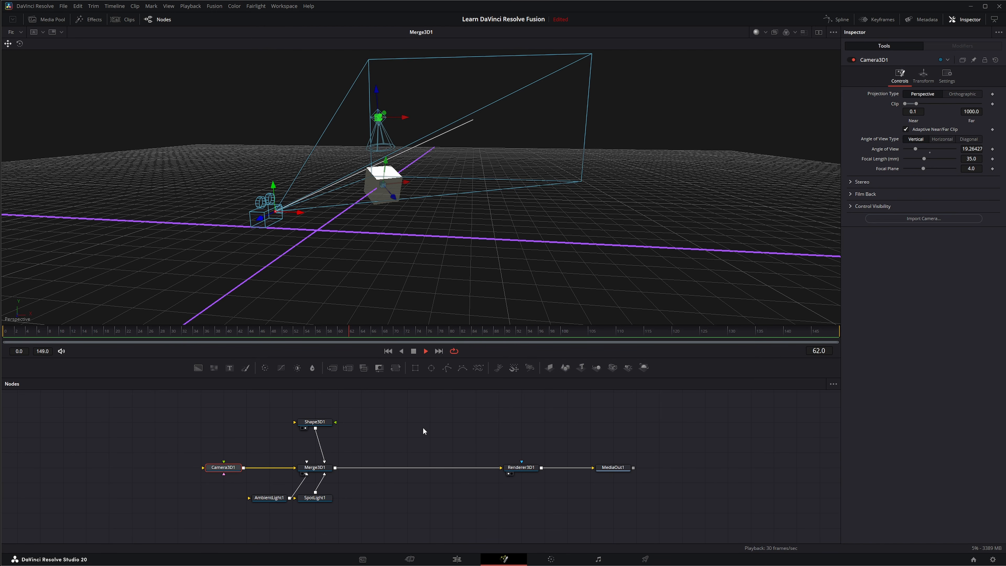
click(413, 351)
Step: Turn off Autofade Controls in the viewer's Controls options
right_click(219, 185)
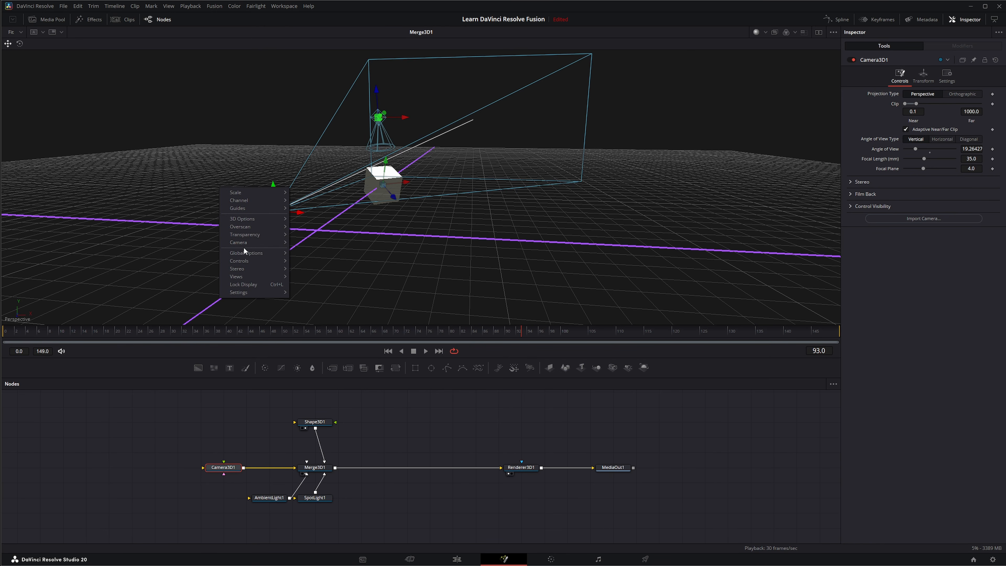
mouse_move(243, 243)
mouse_move(234, 280)
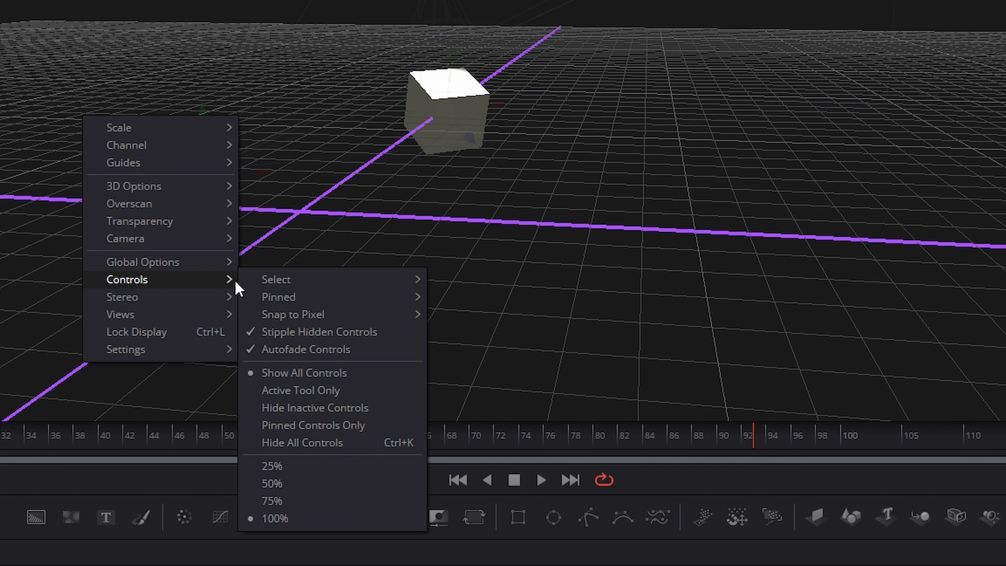
click(306, 349)
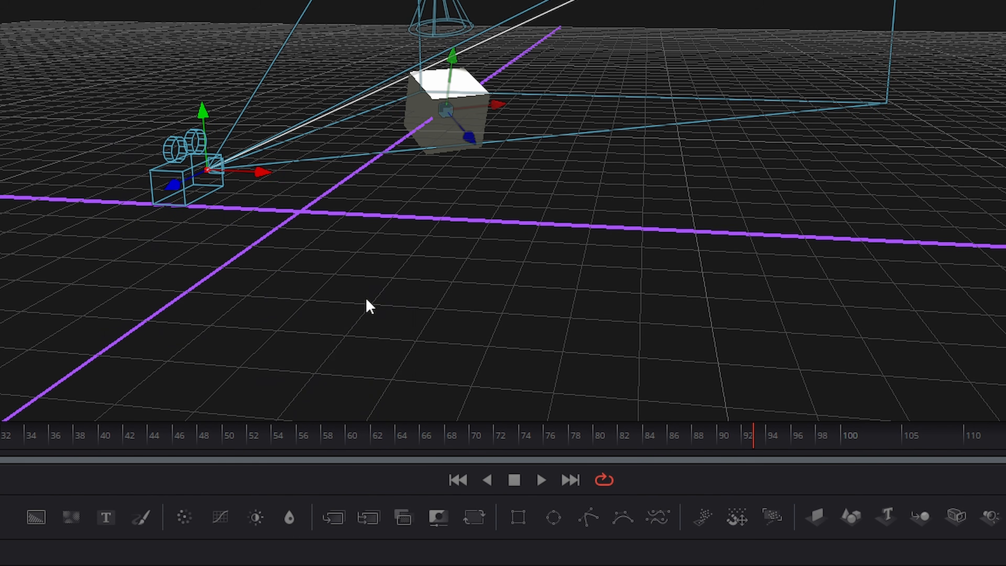
Step: Toggle Autofade Controls again in the viewer's Controls options
right_click(266, 130)
mouse_move(315, 293)
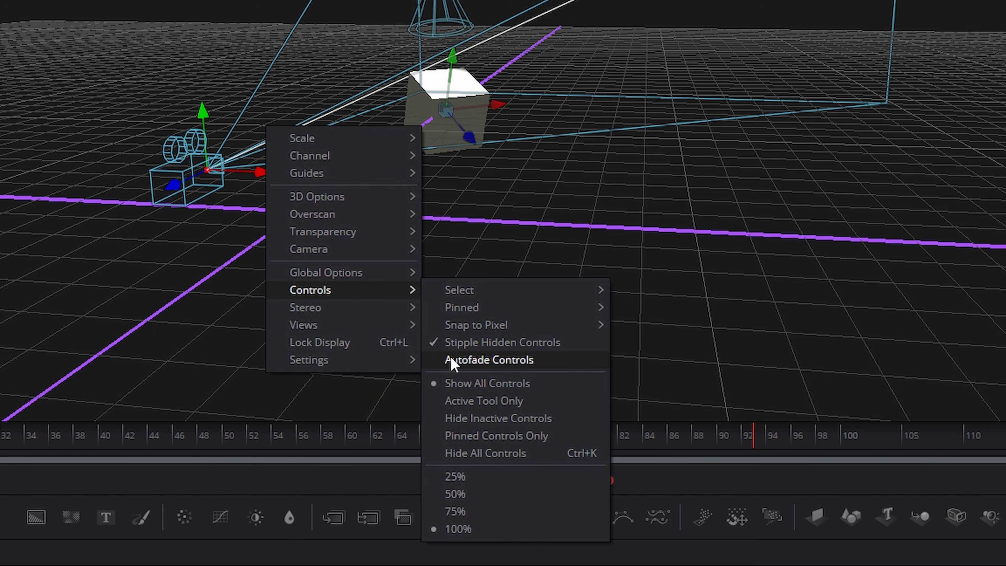
click(491, 347)
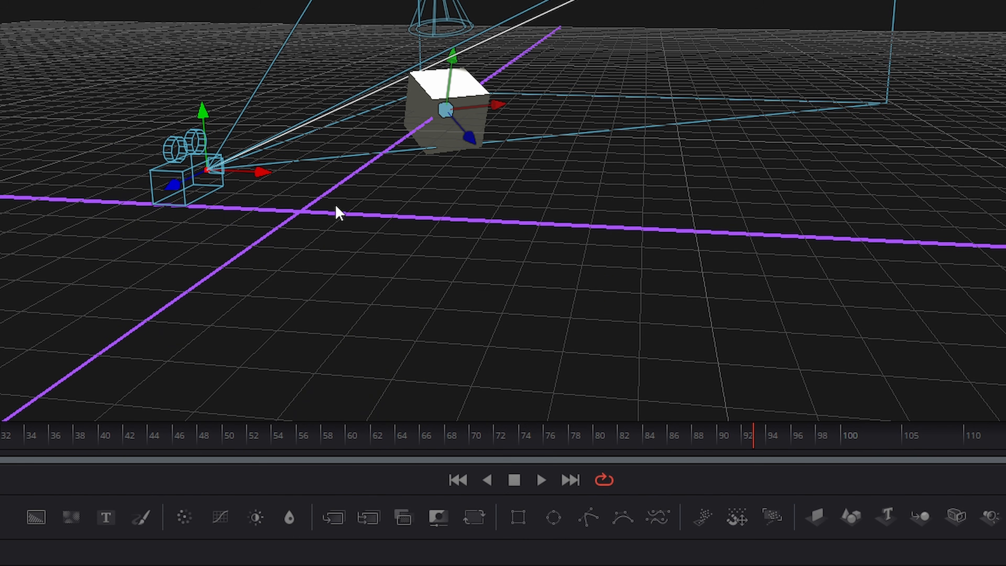
Step: Set the viewer's onscreen controls display level to 25%
right_click(379, 129)
right_click(306, 78)
mouse_move(352, 240)
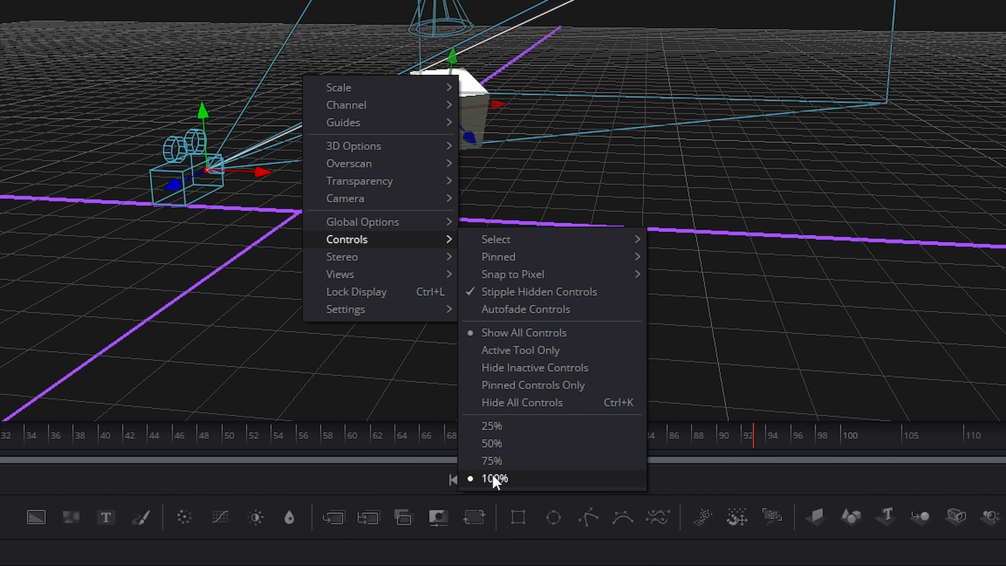
click(500, 426)
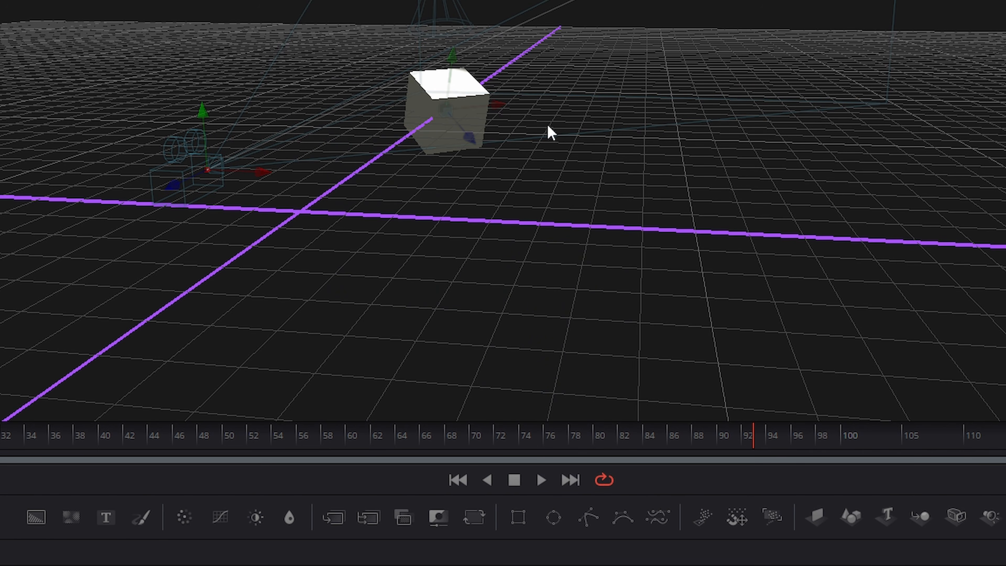
Step: Set the viewer's onscreen controls display level back to 100%
right_click(294, 159)
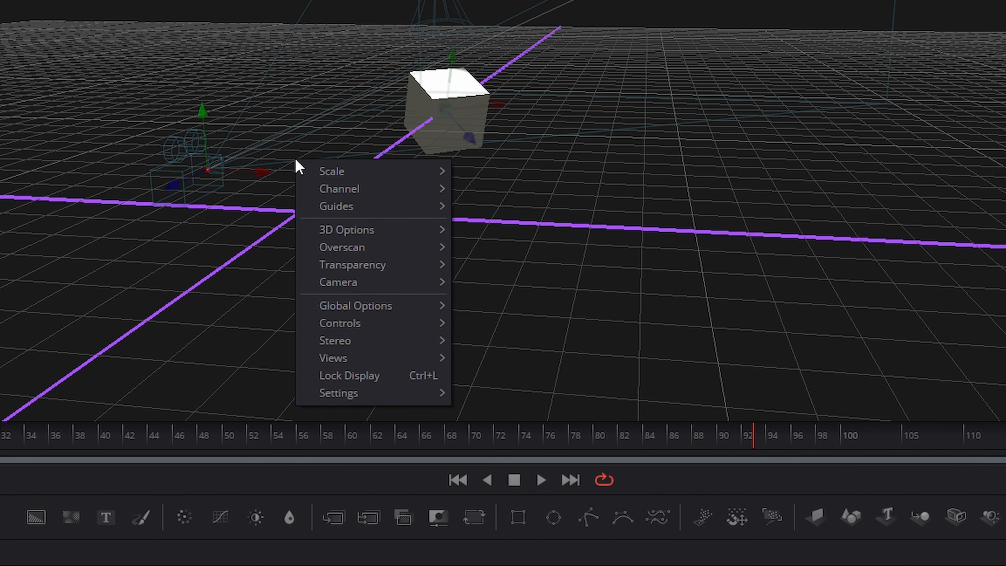
mouse_move(326, 328)
click(499, 528)
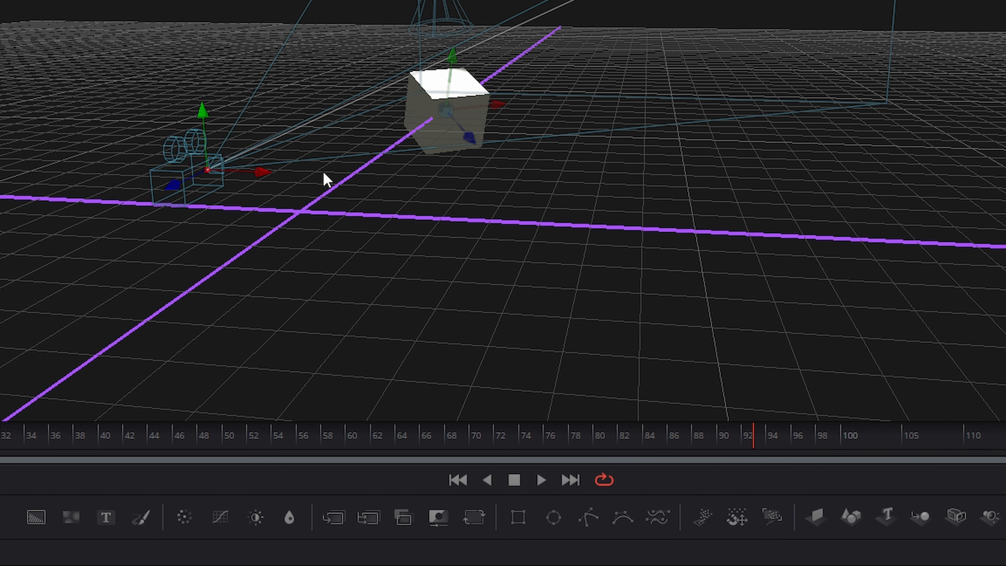
Step: Toggle Show Cameras in the viewer's 3D Options
drag(324, 173, 337, 180)
right_click(263, 143)
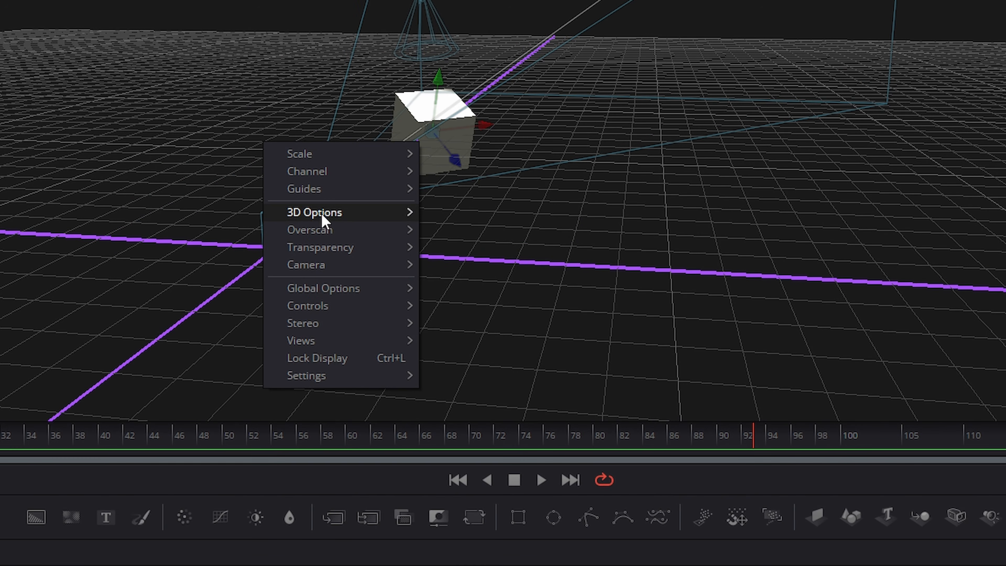
mouse_move(320, 216)
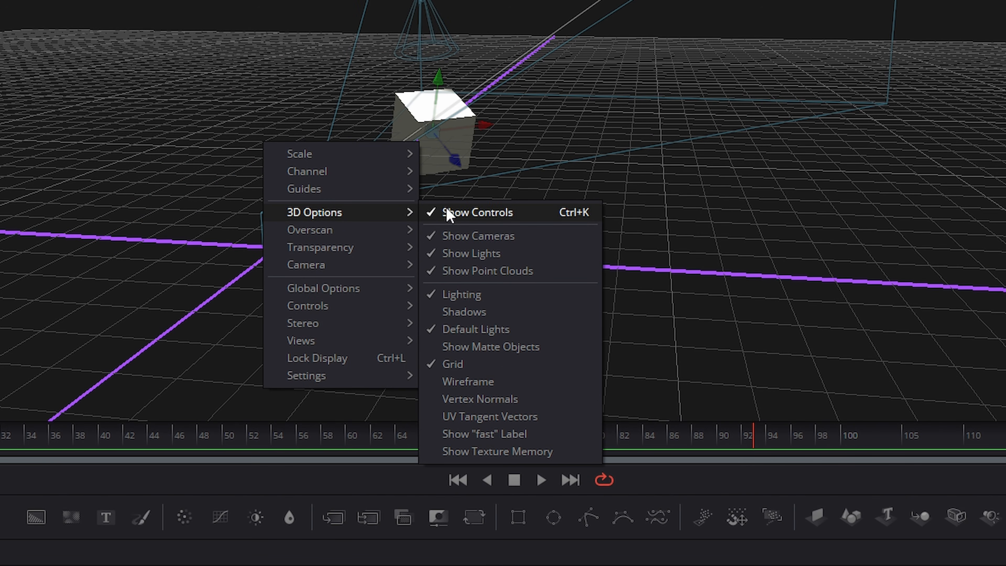
click(482, 239)
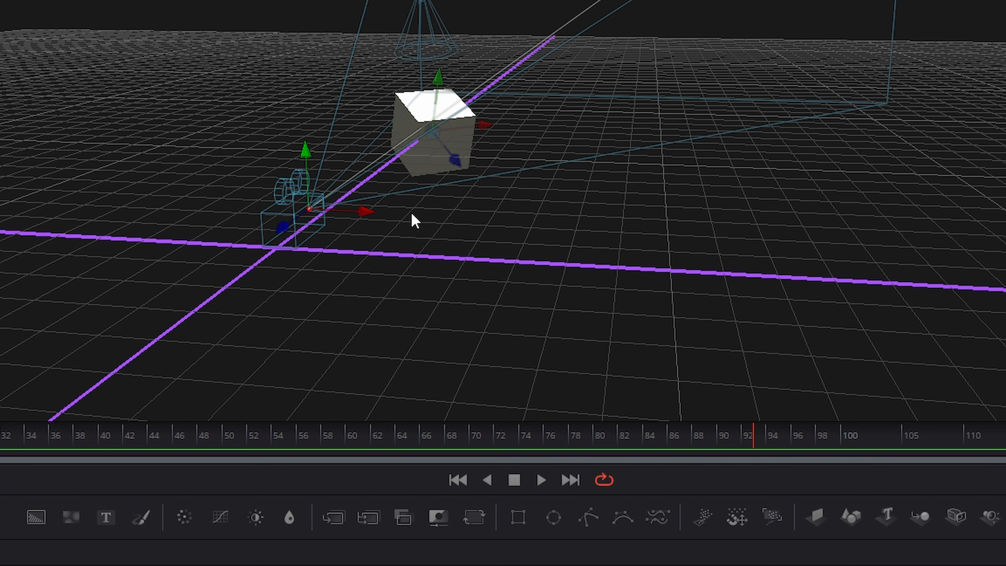
Step: Turn off Show Lights in the viewer's 3D Options
right_click(442, 219)
mouse_move(495, 289)
click(625, 332)
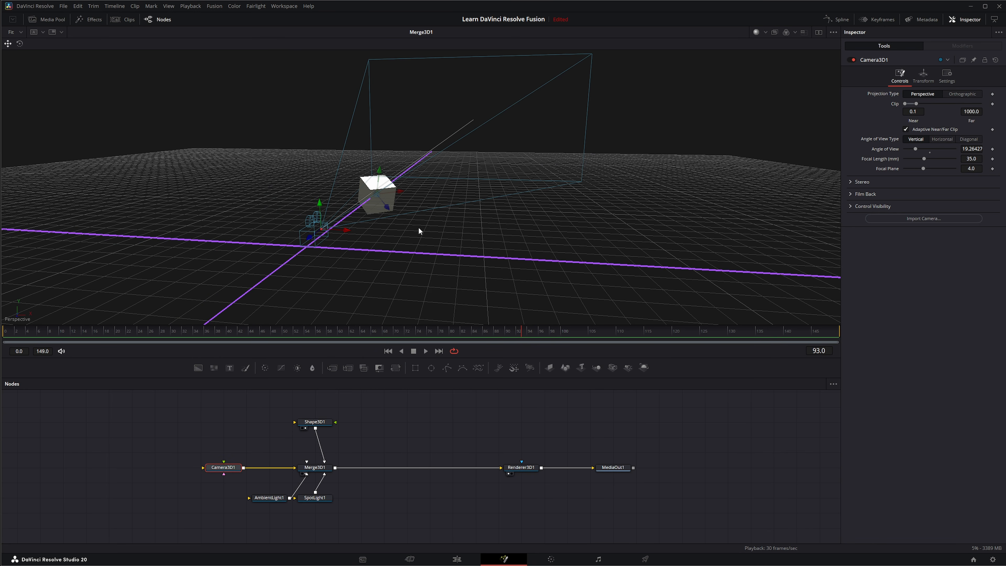
Step: Turn Show Lights back on in the viewer's 3D Options
right_click(497, 219)
mouse_move(434, 265)
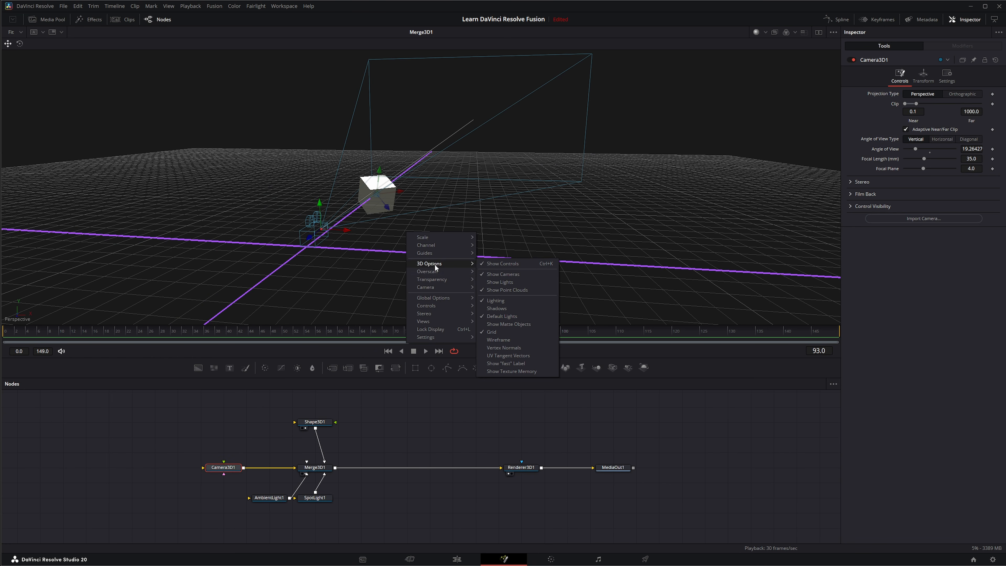
click(491, 282)
Step: Turn off Lighting in the viewer's 3D Options
right_click(427, 237)
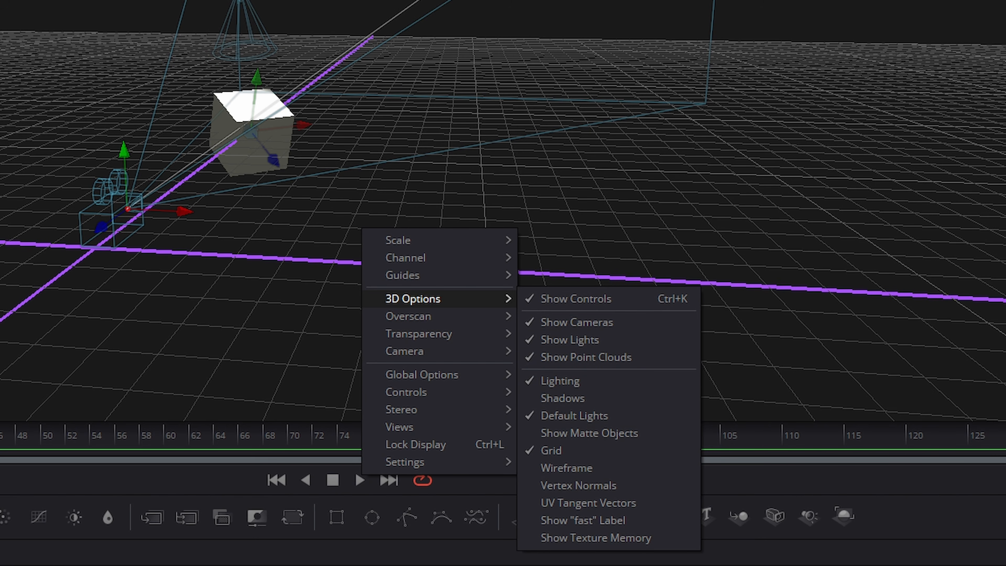
mouse_move(488, 305)
click(560, 385)
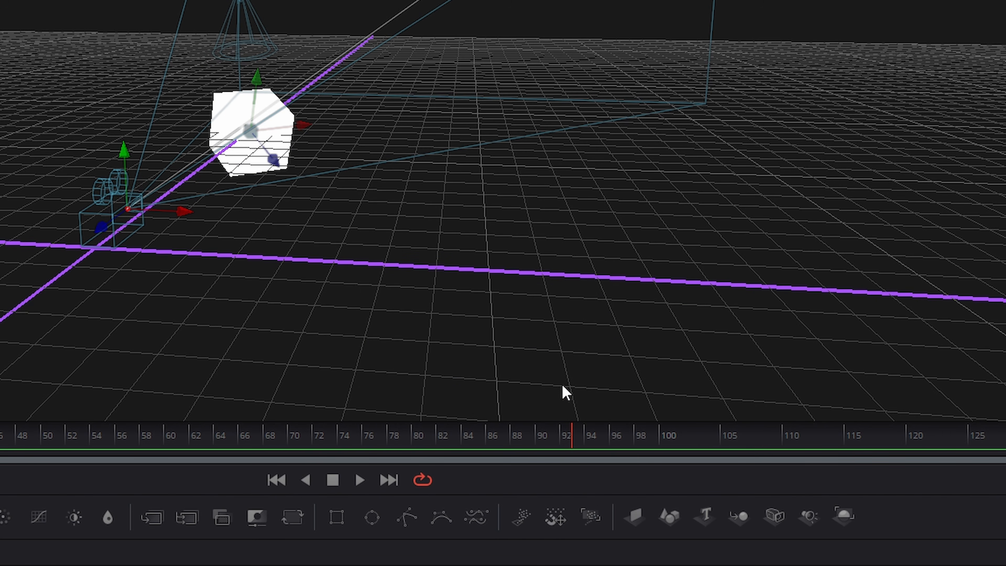
Step: Turn Lighting back on in the viewer's 3D Options
right_click(313, 137)
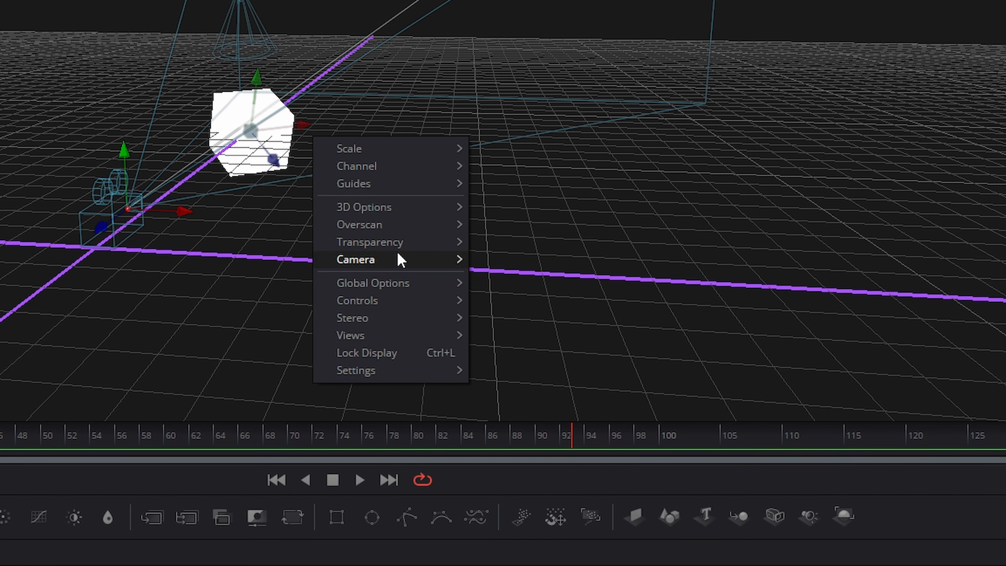
mouse_move(398, 205)
click(530, 284)
Step: Turn off Grid in the viewer's 3D Options
right_click(391, 144)
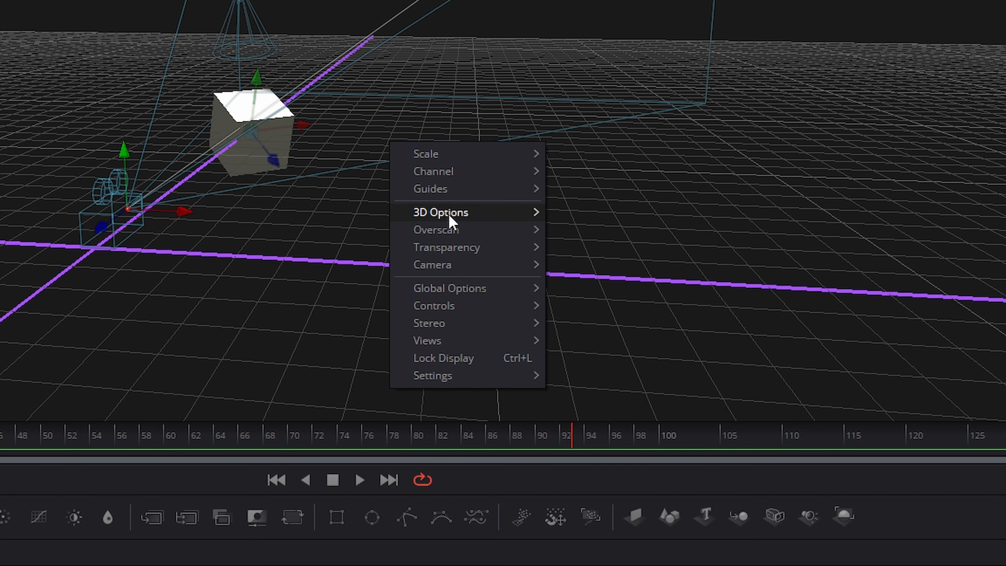
mouse_move(450, 221)
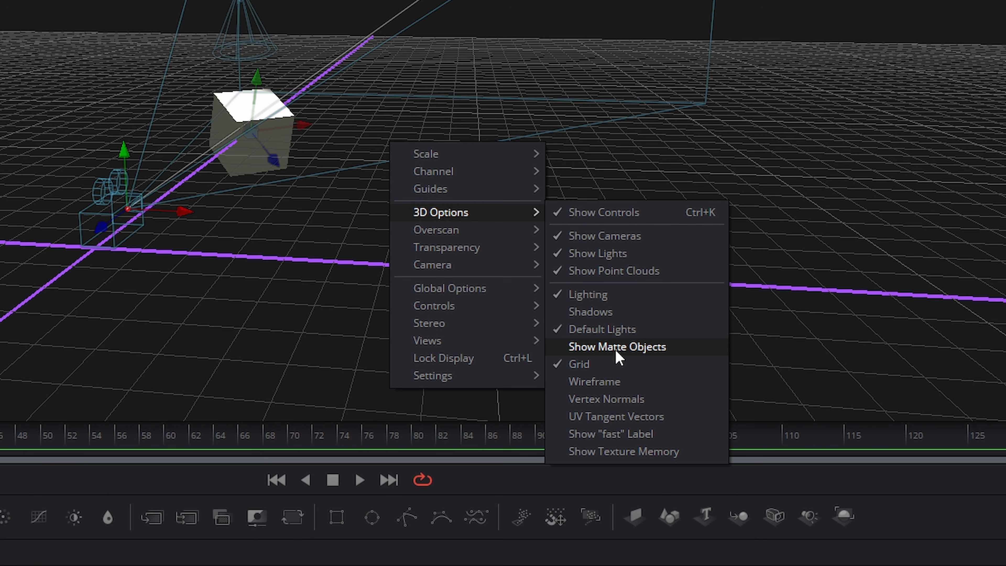
click(589, 371)
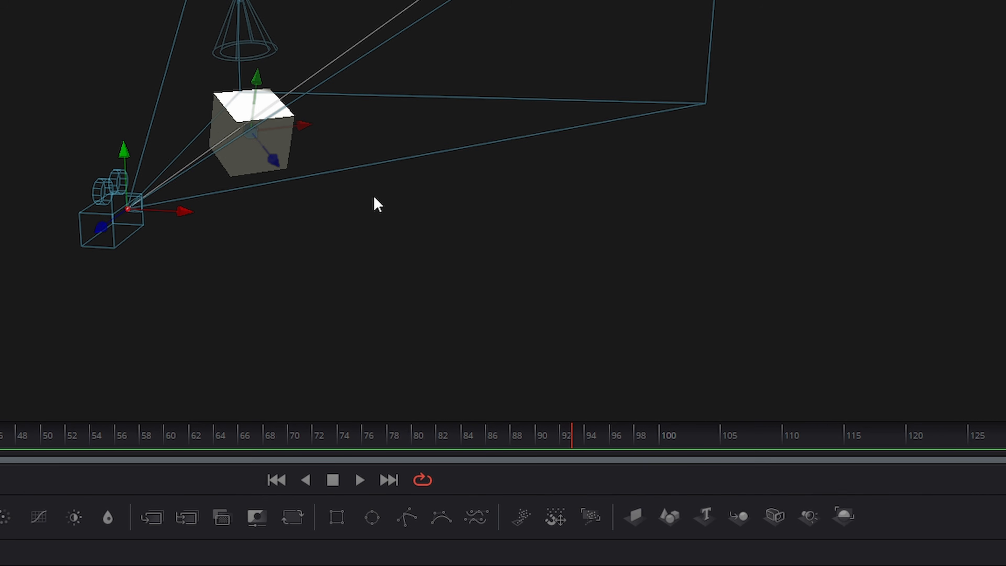
Step: Turn Grid back on in the viewer's 3D Options
right_click(328, 205)
mouse_move(386, 270)
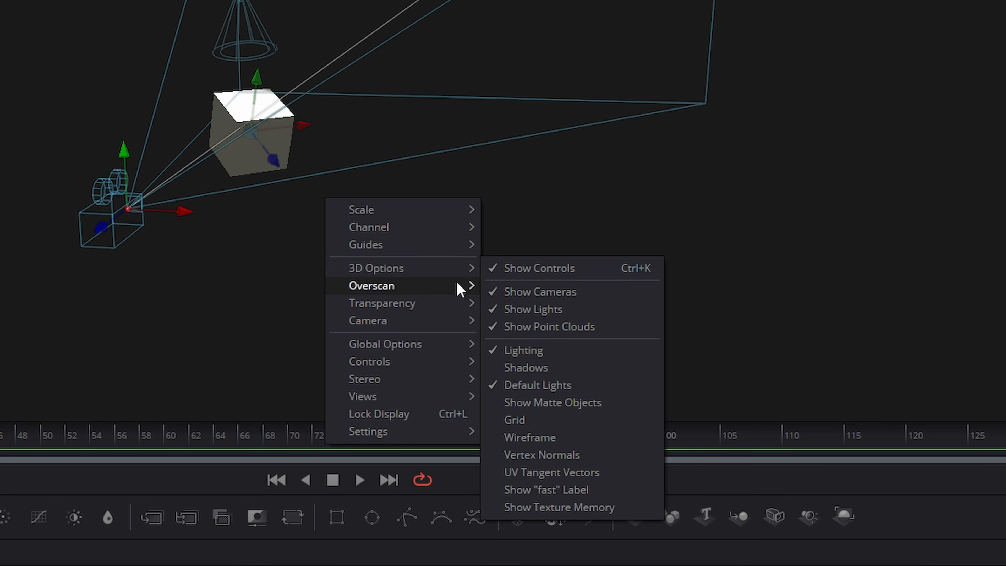
click(528, 420)
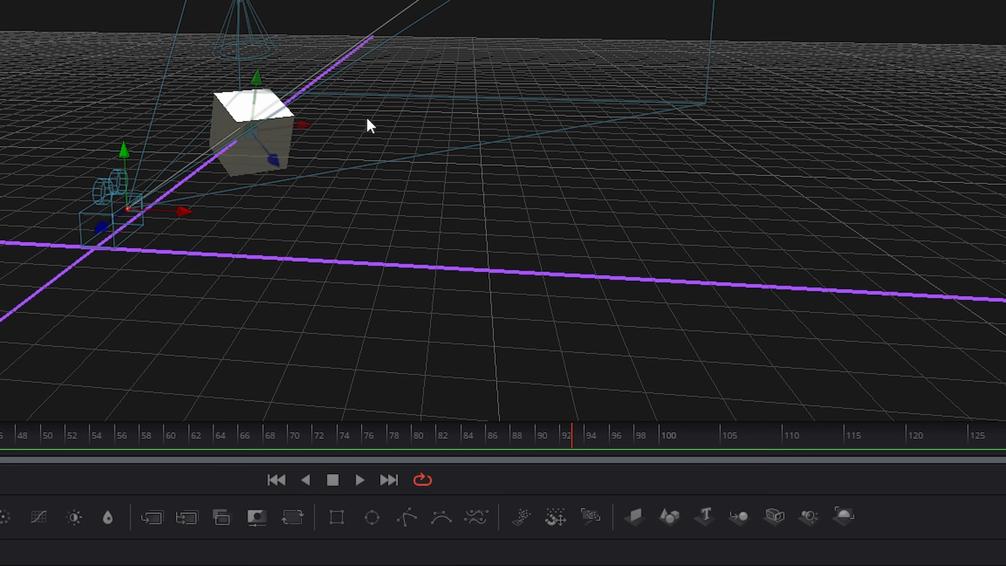
Step: Turn on Wireframe display in the viewer's 3D Options
right_click(341, 150)
mouse_move(372, 218)
click(562, 391)
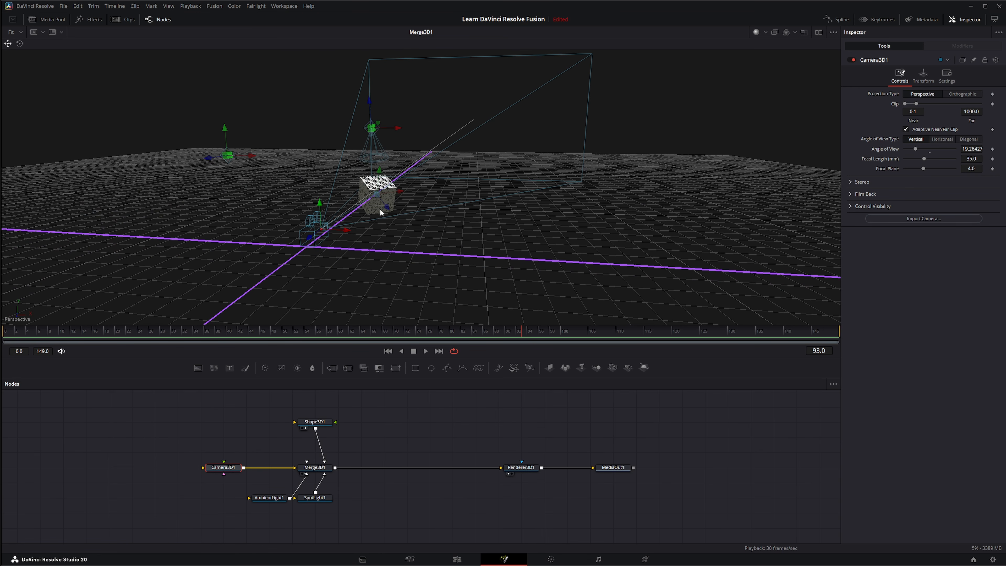
Step: Turn Wireframe display back off in the viewer's 3D Options
right_click(403, 204)
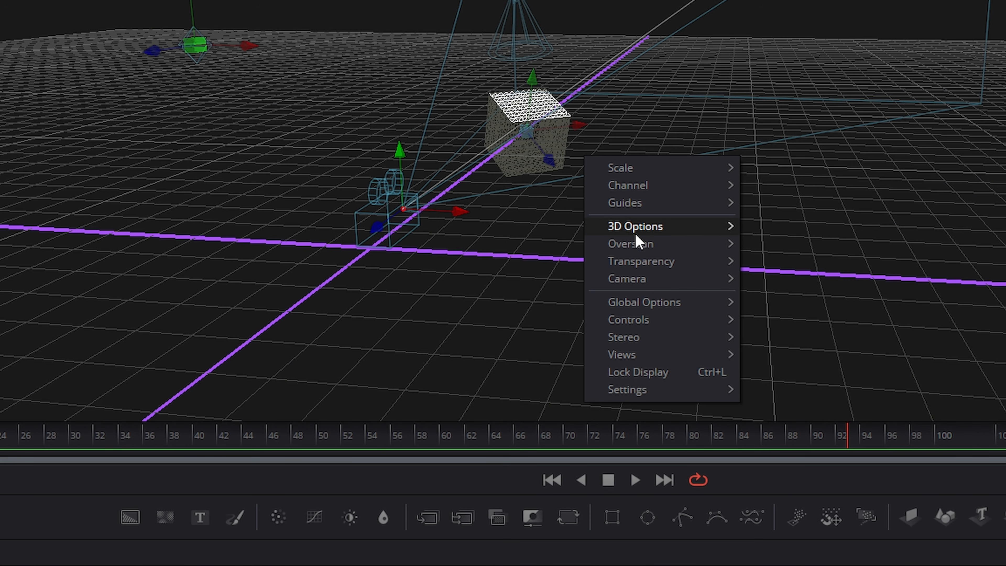
mouse_move(654, 227)
click(795, 395)
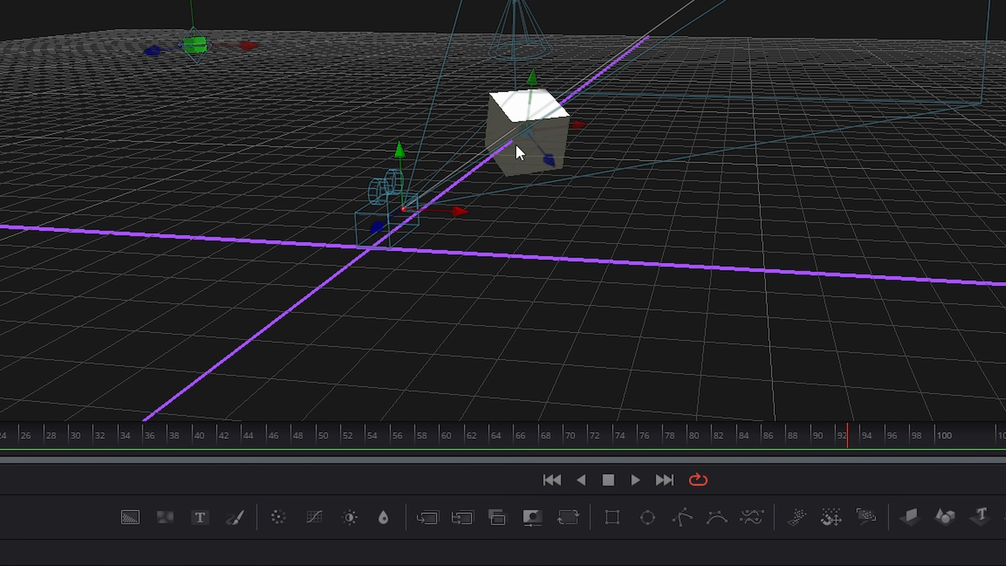
Step: Turn on Vertex Normals in the viewer's 3D Options to inspect the cube
scroll(513, 148, up, 5)
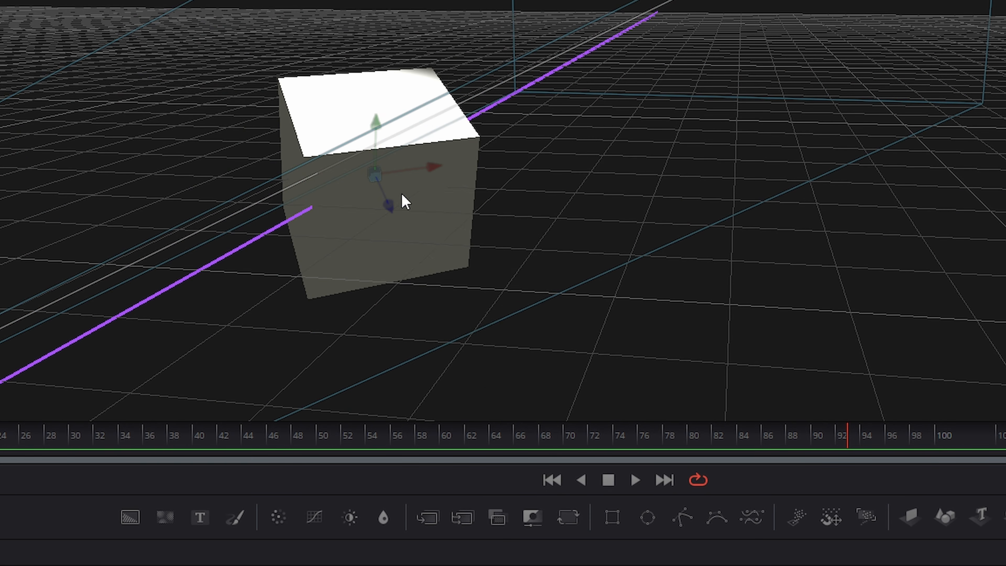
right_click(404, 202)
mouse_move(479, 265)
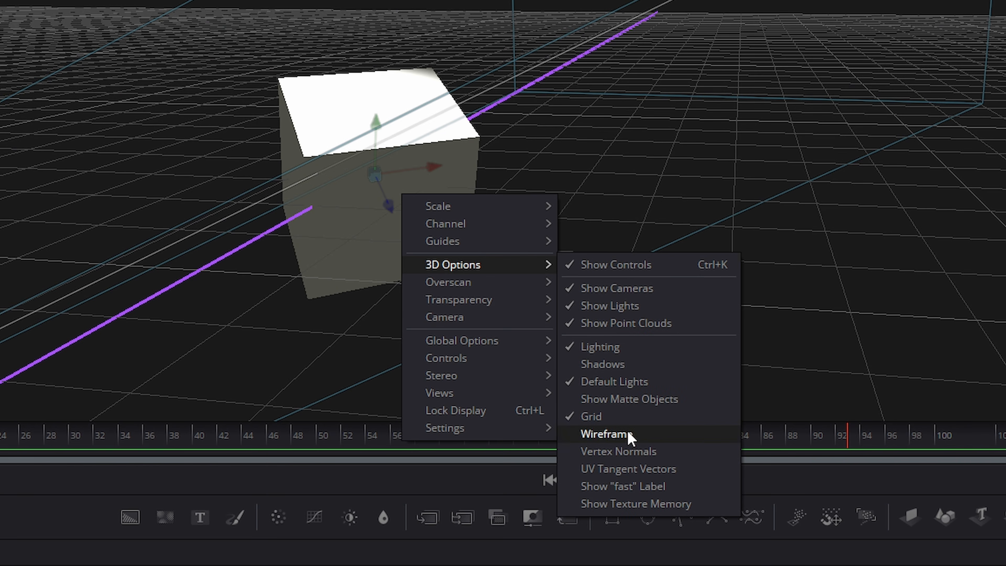
click(647, 454)
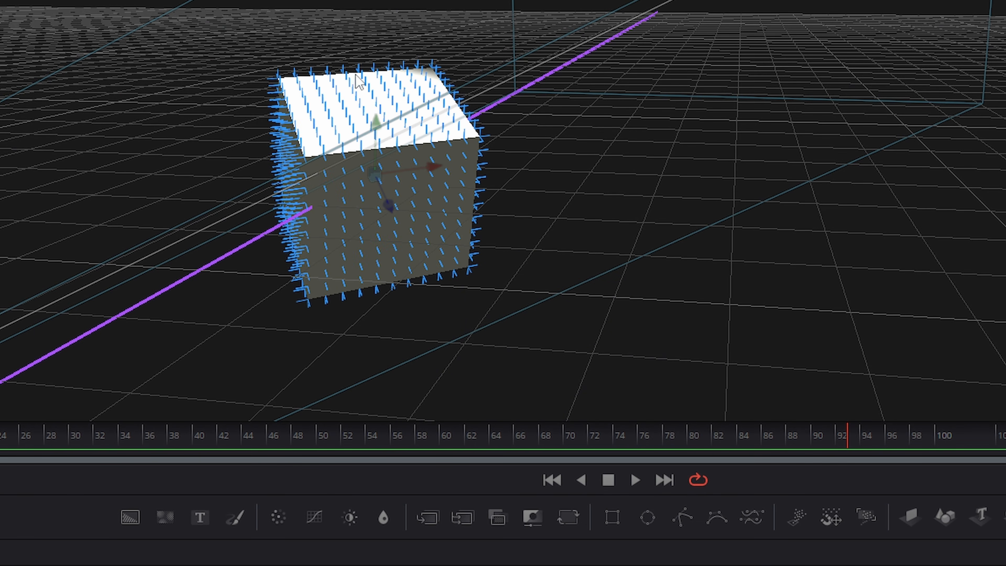
Step: Turn Vertex Normals back off in the viewer's 3D Options
right_click(422, 138)
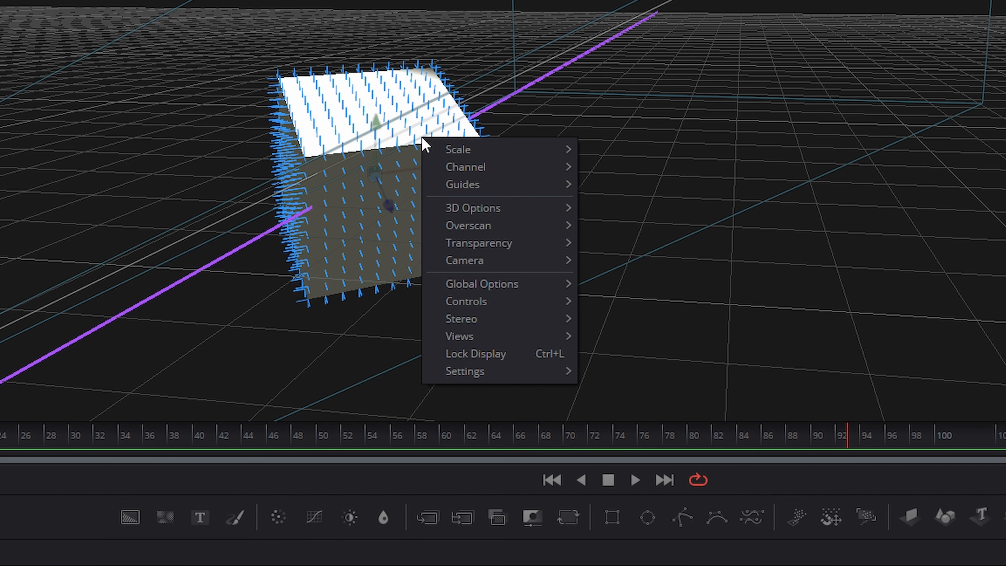
mouse_move(492, 214)
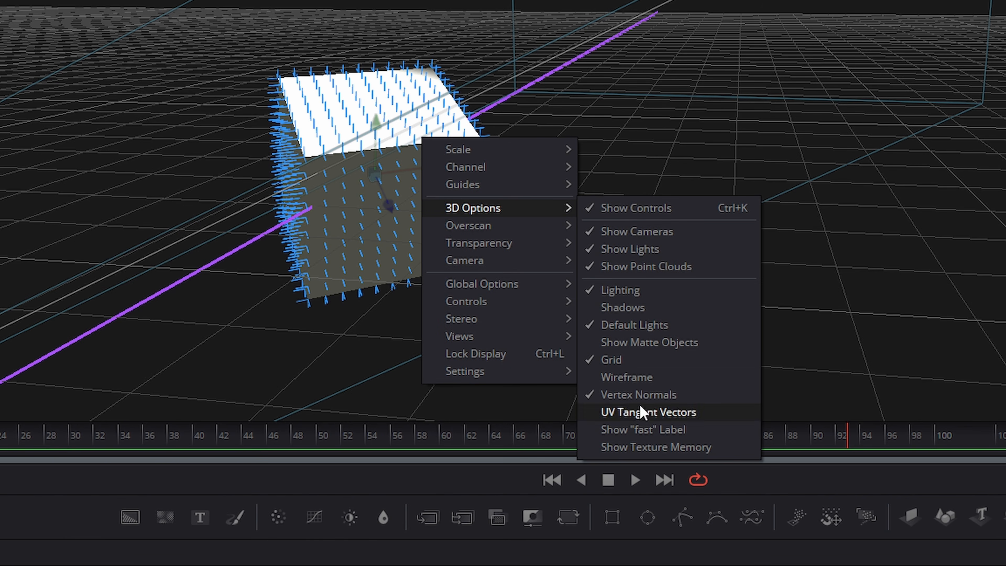
click(635, 395)
Step: Turn on UV Tangent Vectors in the viewer's 3D Options
right_click(428, 156)
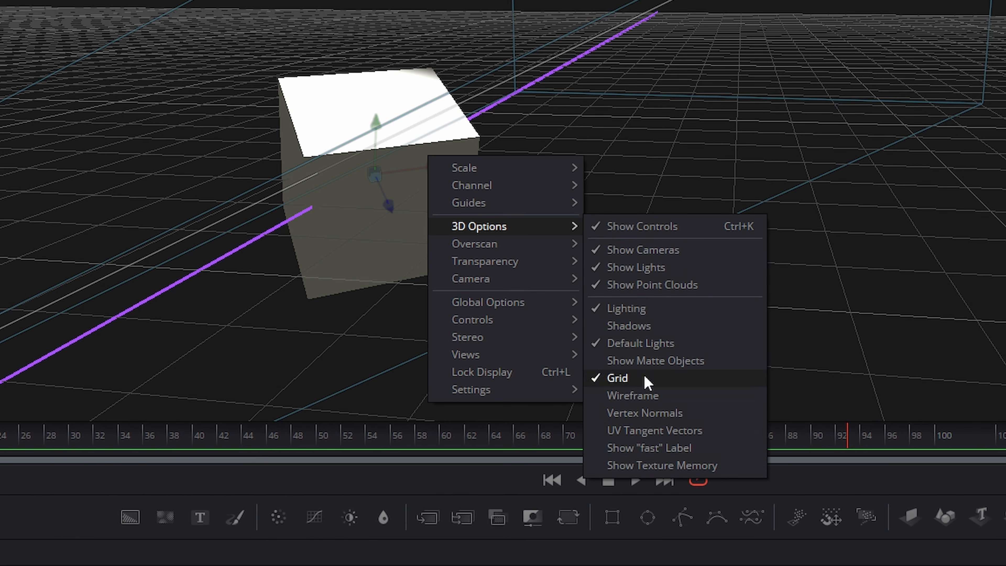
click(654, 430)
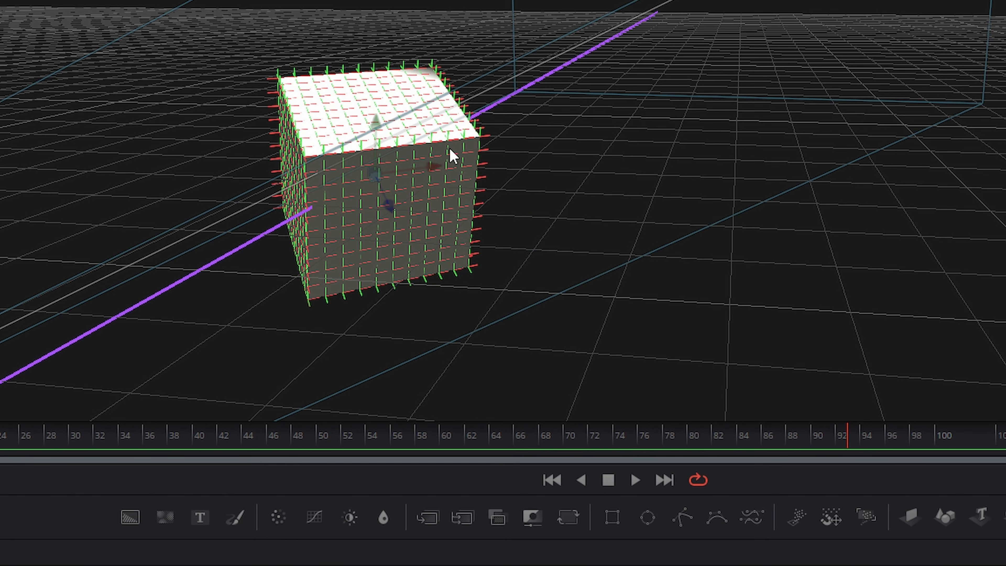
Step: Turn UV Tangent Vectors back off in the viewer's 3D Options
right_click(433, 149)
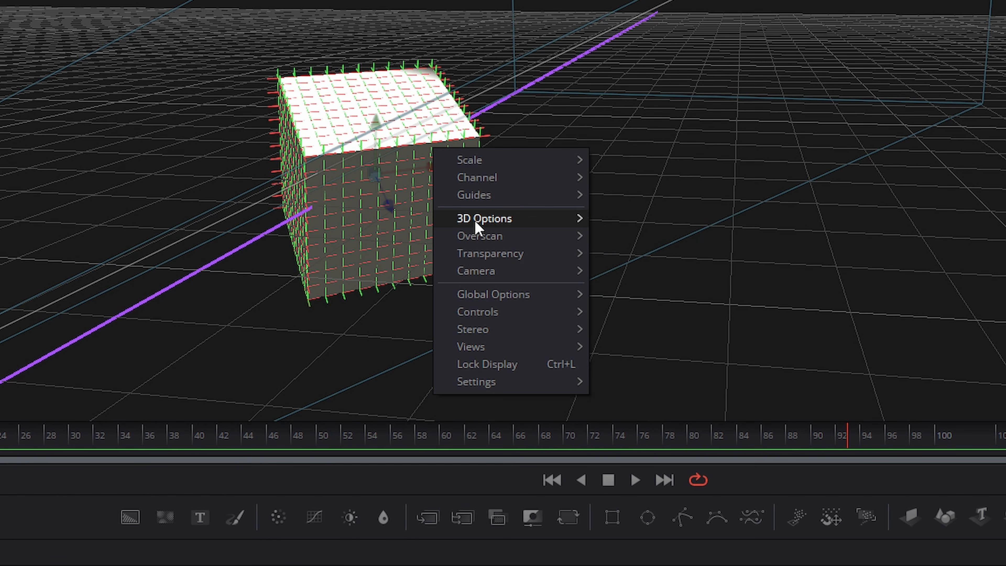
mouse_move(489, 225)
click(625, 422)
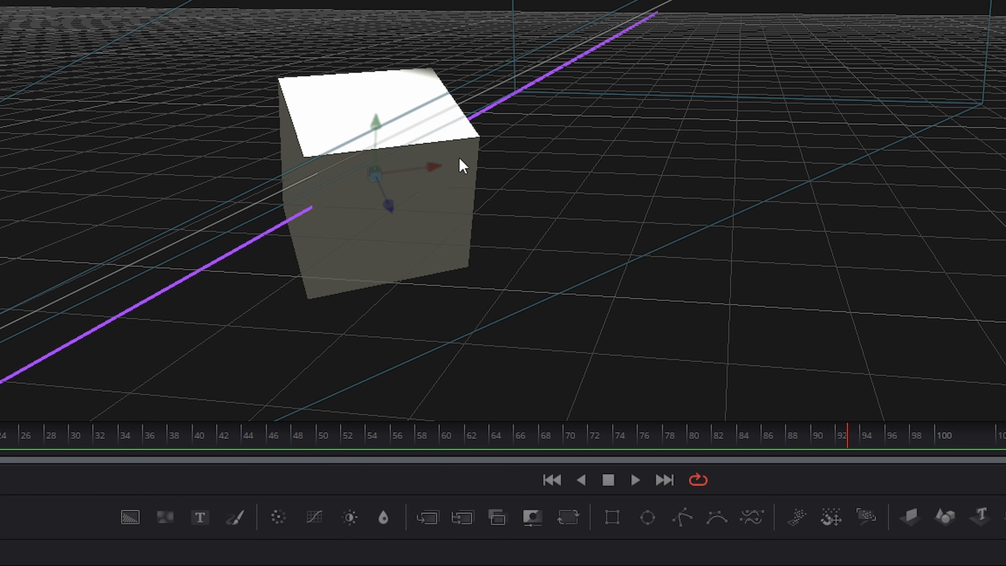
Step: Turn on Show Texture Memory in the viewer's 3D Options
right_click(455, 175)
mouse_move(514, 243)
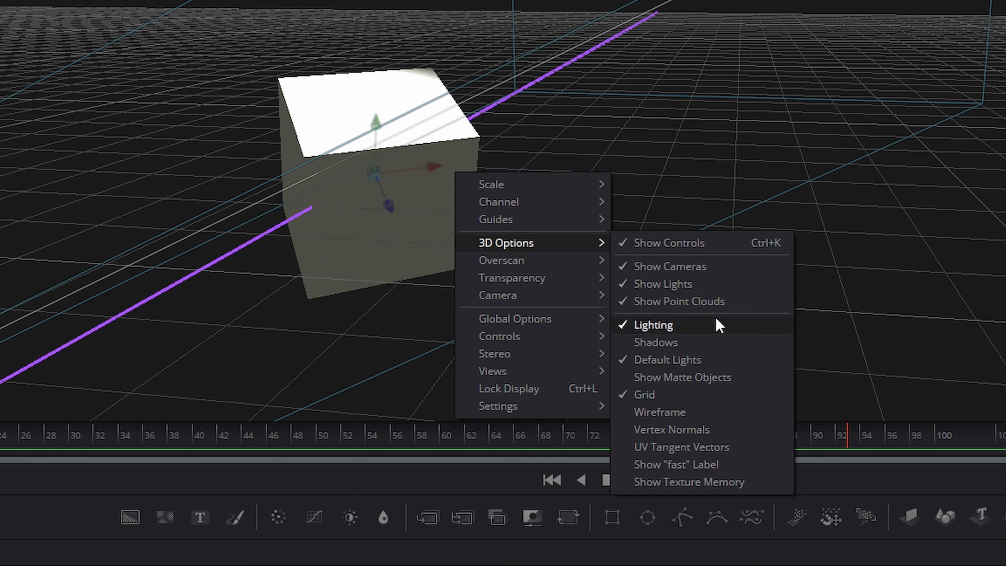
click(680, 482)
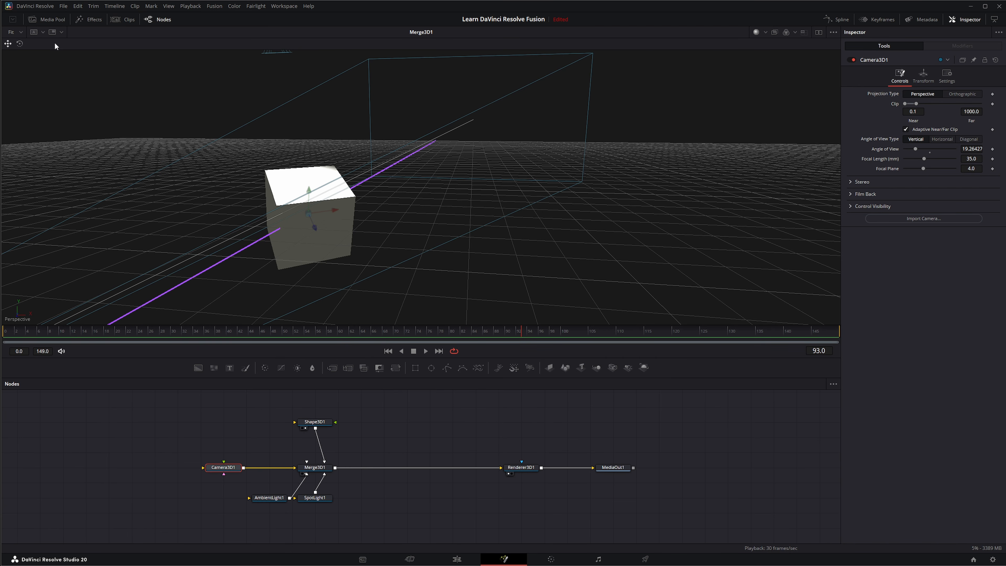
Step: Add a Blinn material node and connect its output to the Shape3D1 node's material input
click(377, 428)
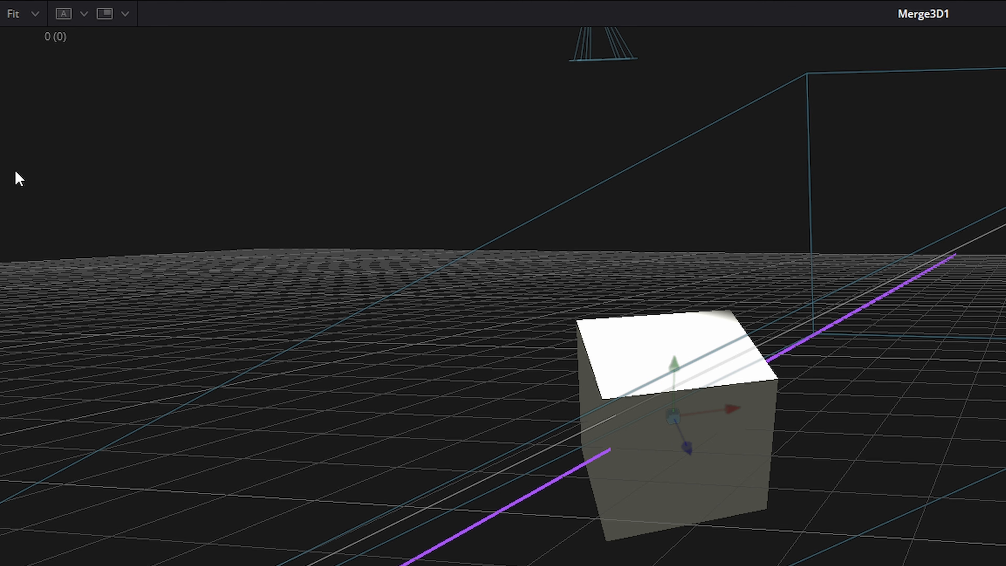
click(314, 422)
click(376, 425)
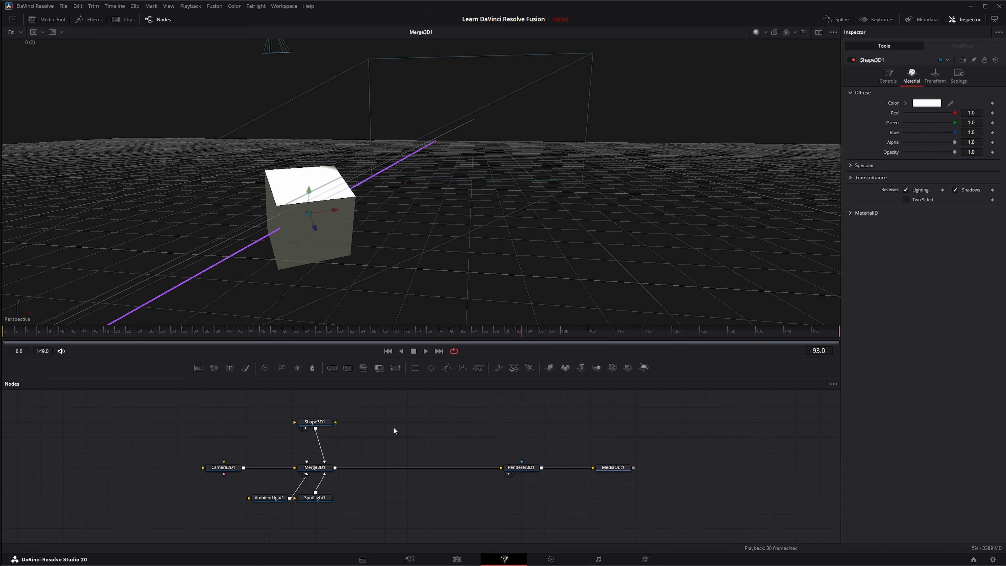
key(shift+space)
text(bli)
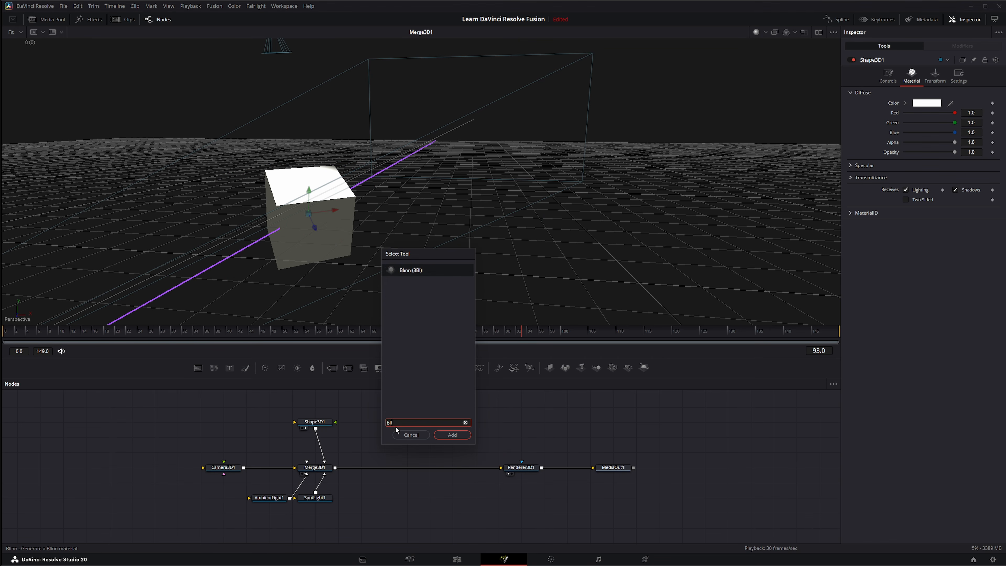
key(Return)
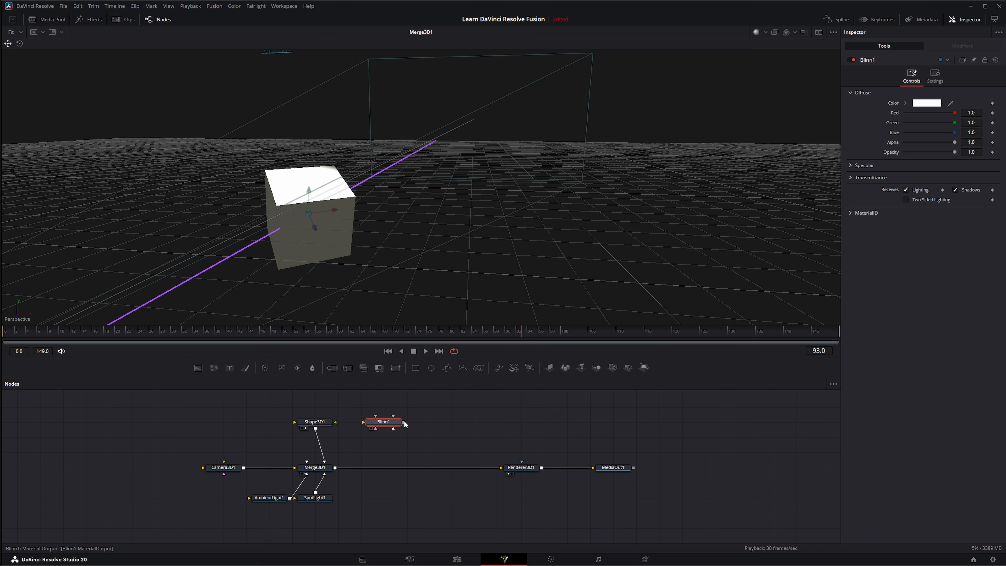
drag(404, 422, 335, 426)
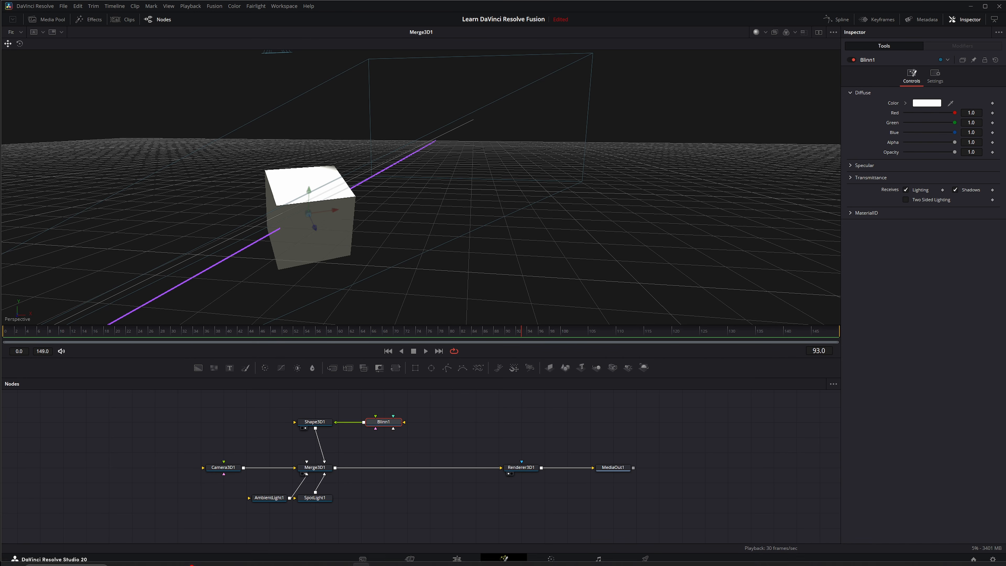
Step: Bring the Albedo texture image from the media pool into the node editor, feeding the Blinn1 material
mouse_move(188, 563)
click(137, 558)
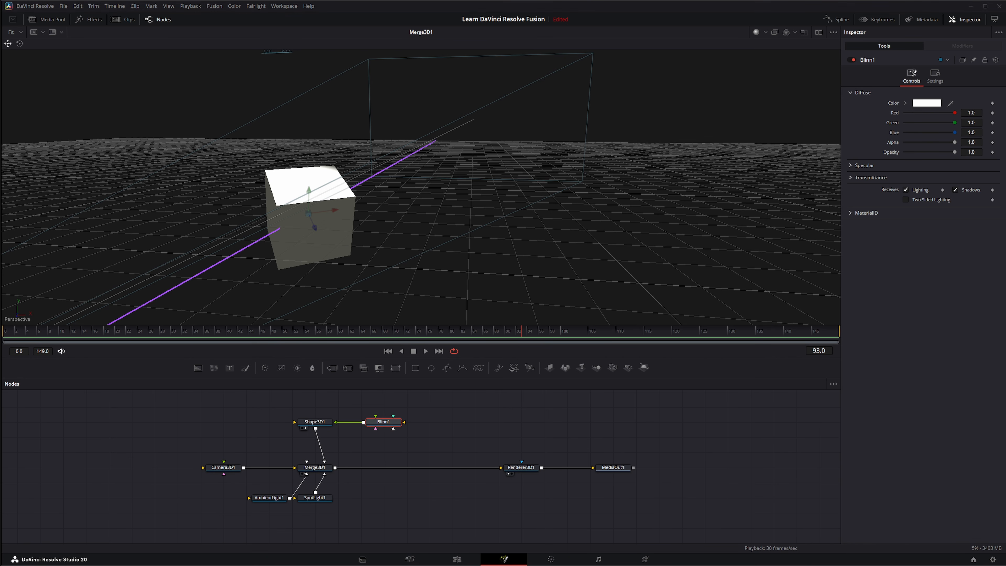
drag(907, 392, 375, 415)
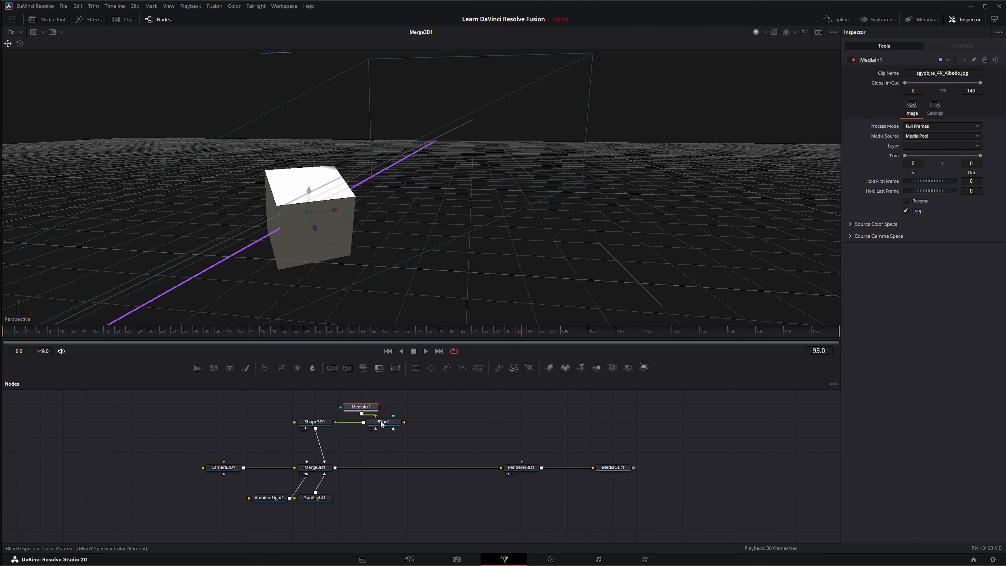
click(482, 438)
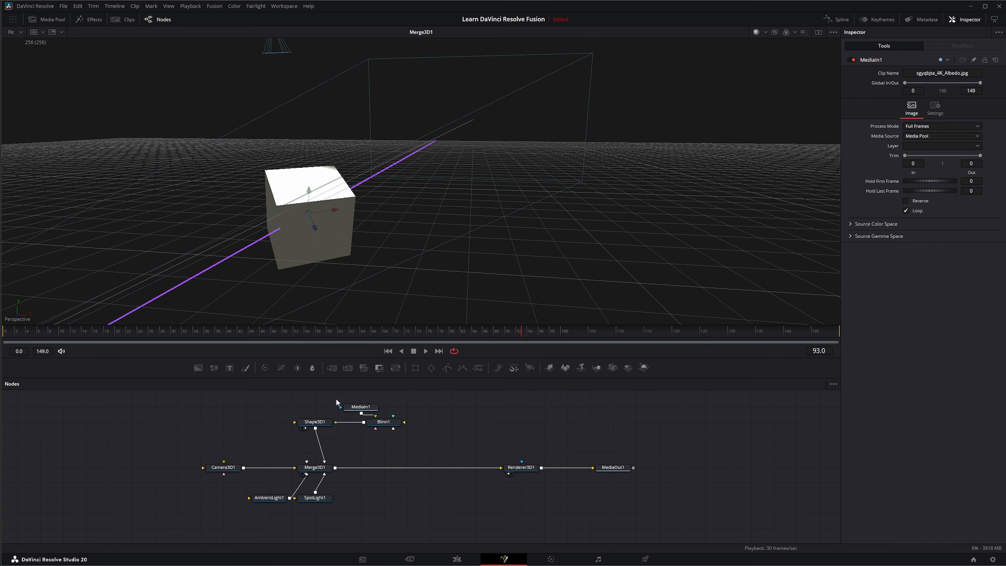
Step: Select the MediaIn1 and Blinn1 nodes and delete them
drag(336, 401, 410, 434)
key(Delete)
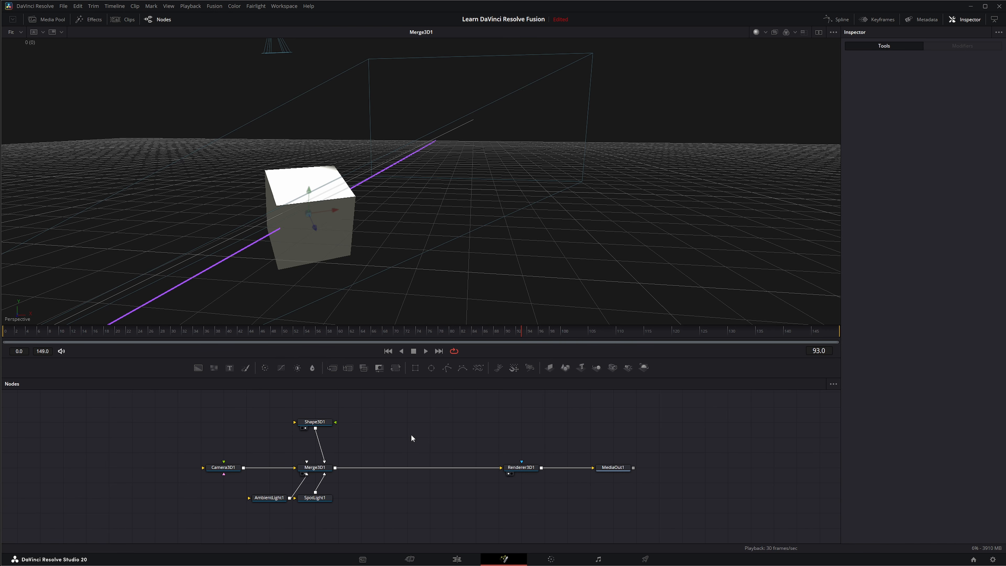
Step: Turn off Show Texture Memory in the viewer's 3D Options
right_click(139, 118)
click(246, 253)
Step: Turn on Shadows in the viewer's 3D Options
right_click(315, 173)
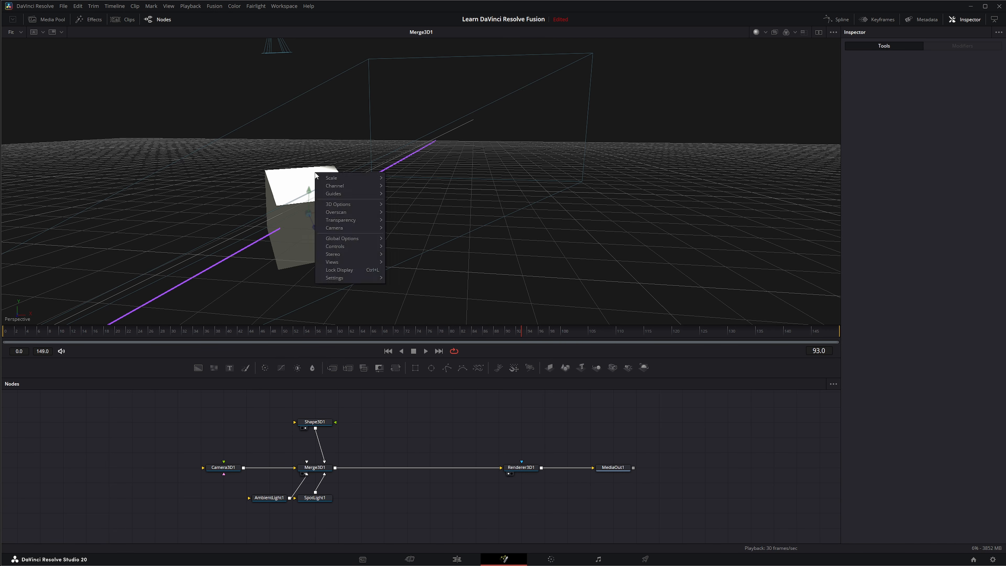
mouse_move(347, 237)
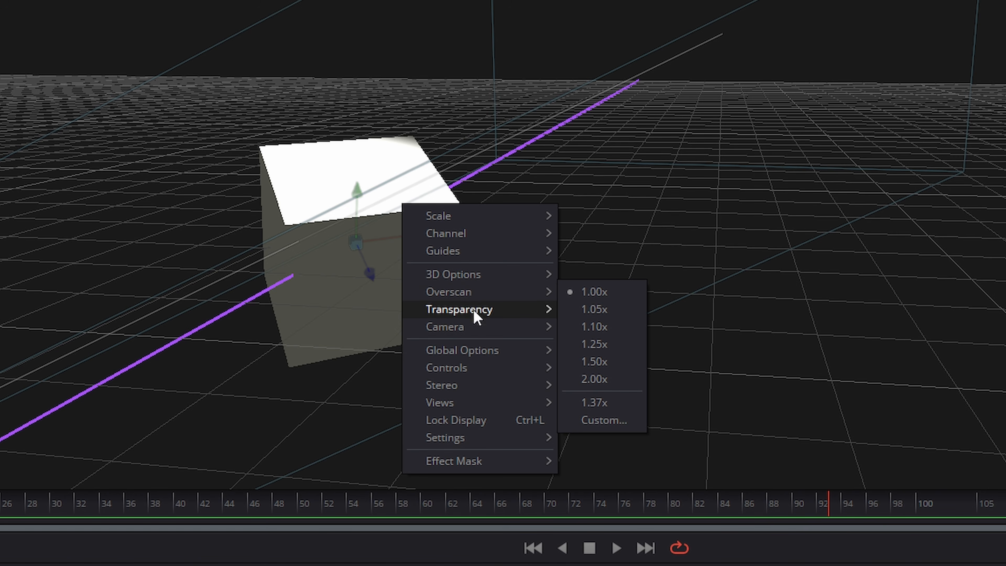
mouse_move(456, 293)
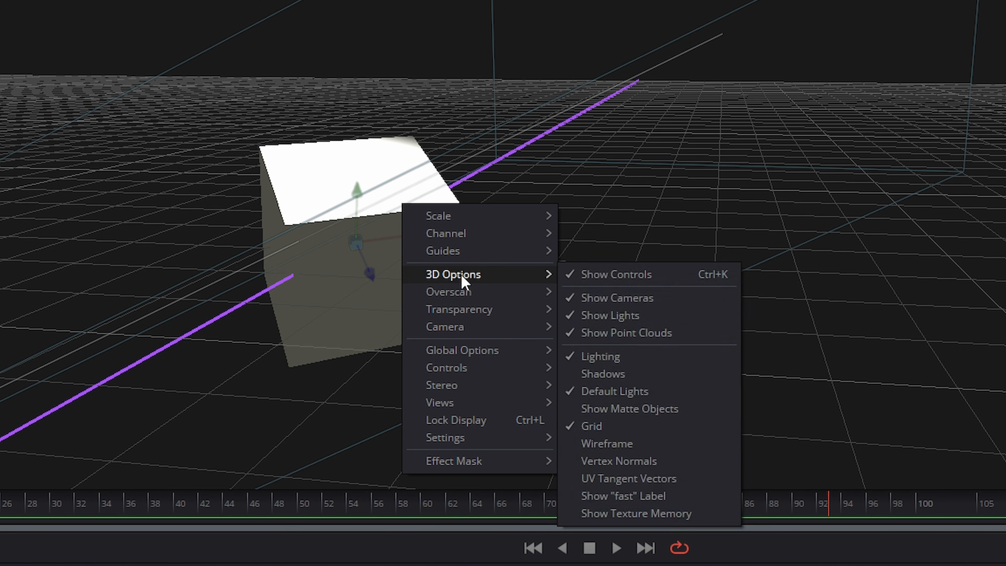
click(598, 382)
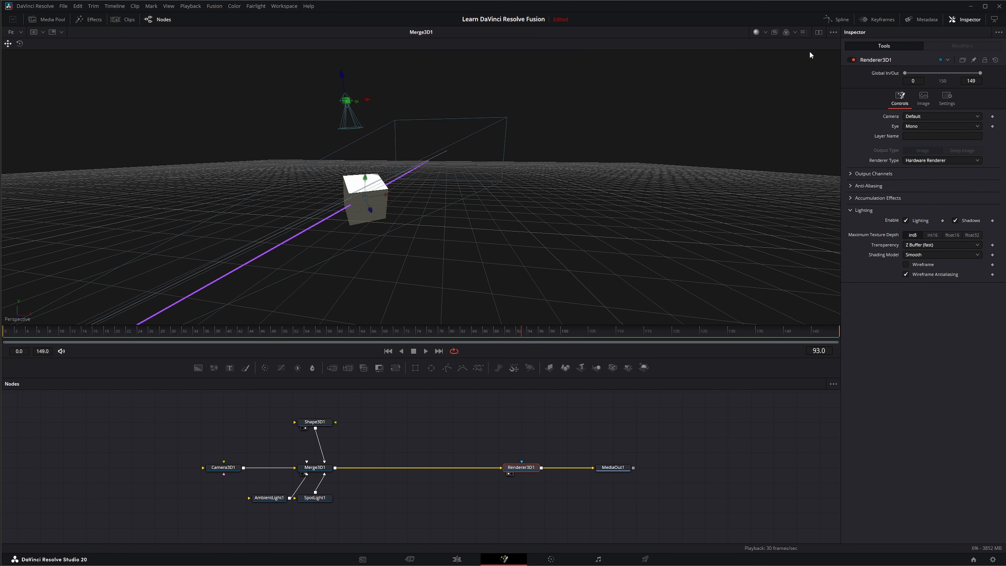
Step: Split the display into two viewers and look through Renderer3D1's Image, Settings and Controls tabs
click(818, 31)
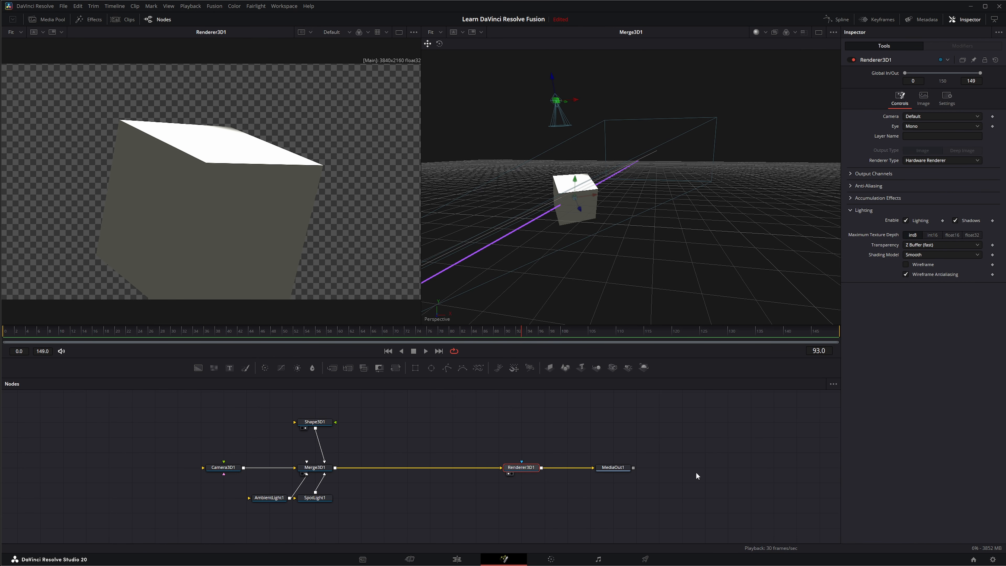
click(925, 100)
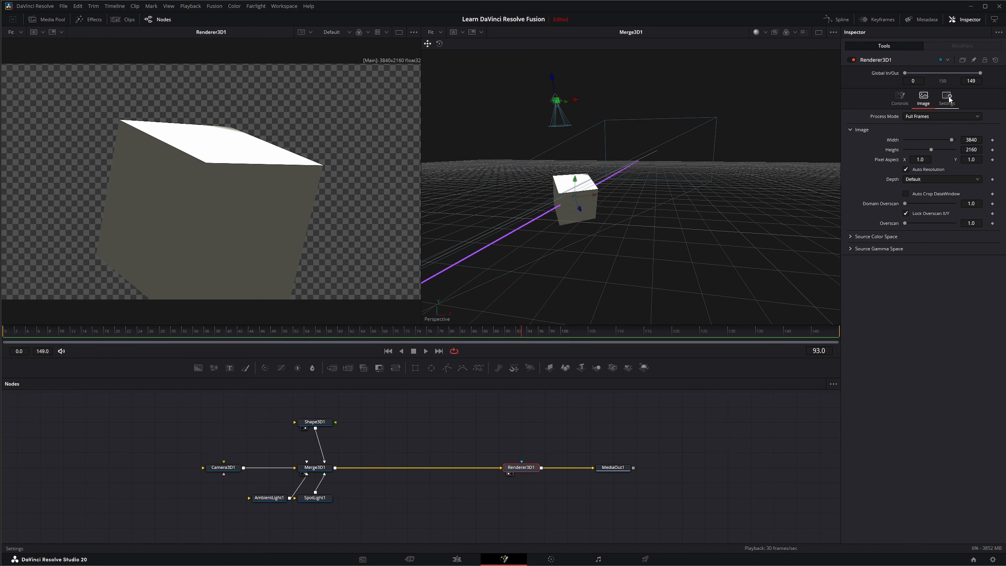
click(948, 99)
click(899, 99)
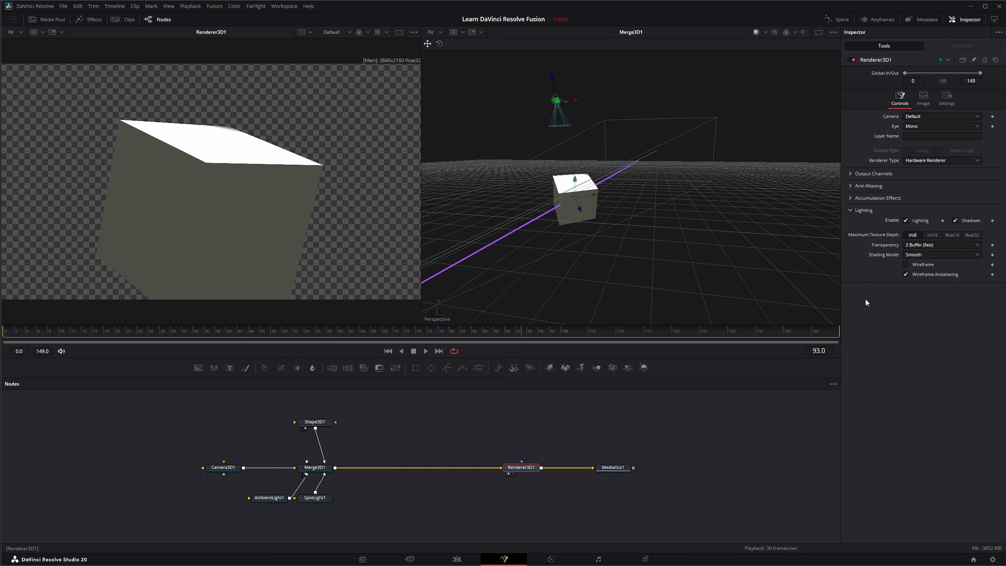
Step: Set the Merge3D1 viewer's Overscan to 1.00x
right_click(524, 199)
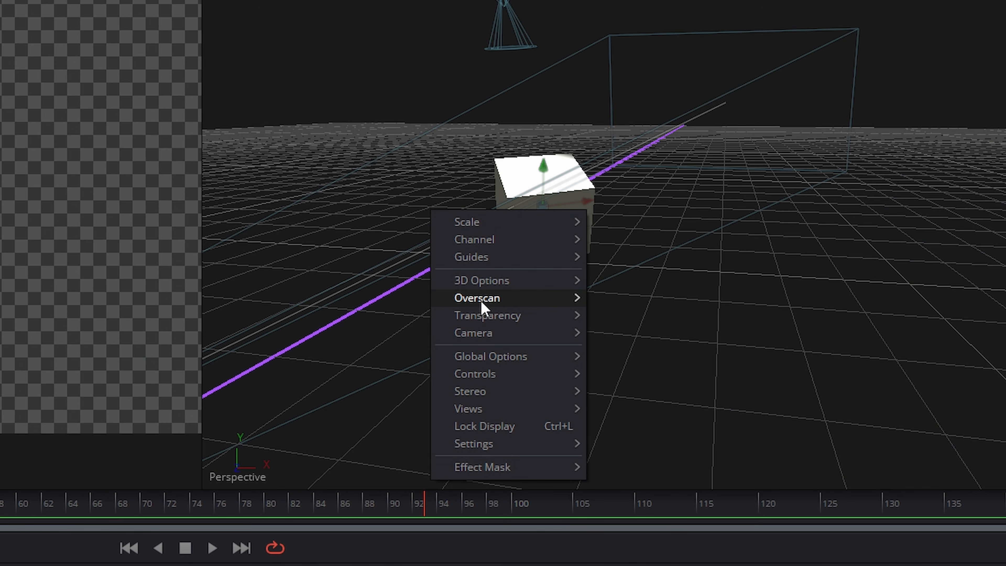
mouse_move(482, 305)
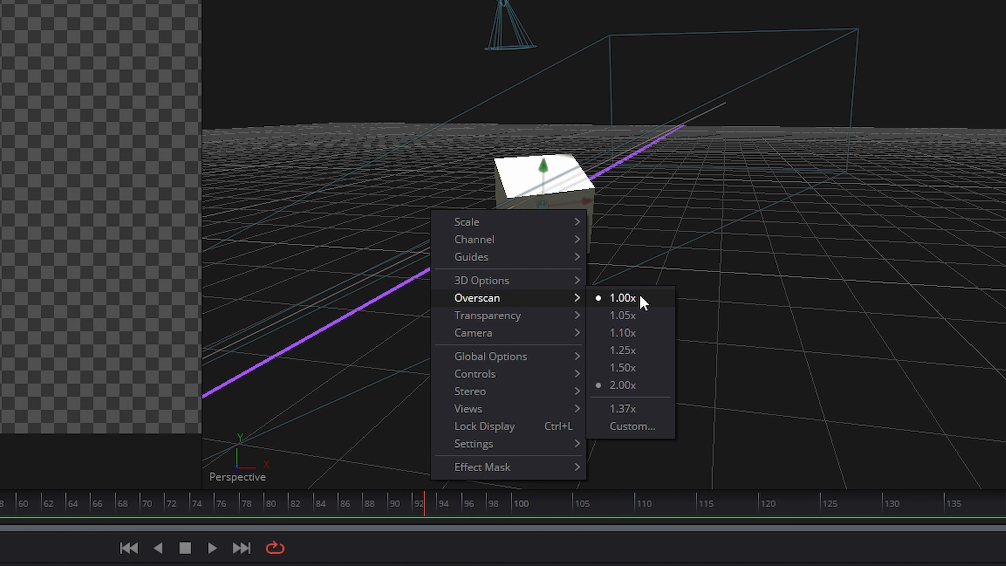
click(623, 298)
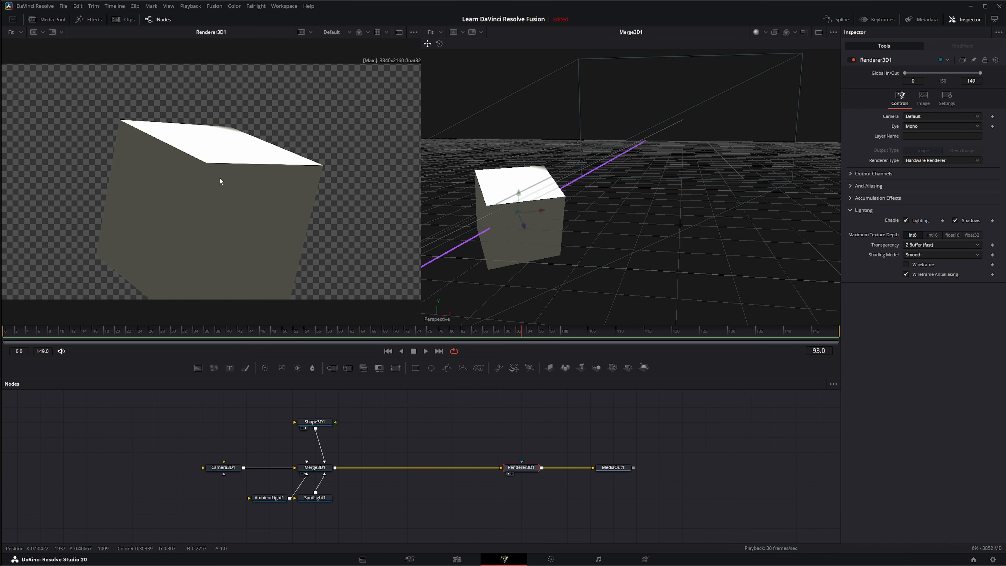
Step: Switch to a single viewer and set its Transparency mode to Full Sort (accurate)
click(818, 33)
right_click(326, 182)
mouse_move(349, 234)
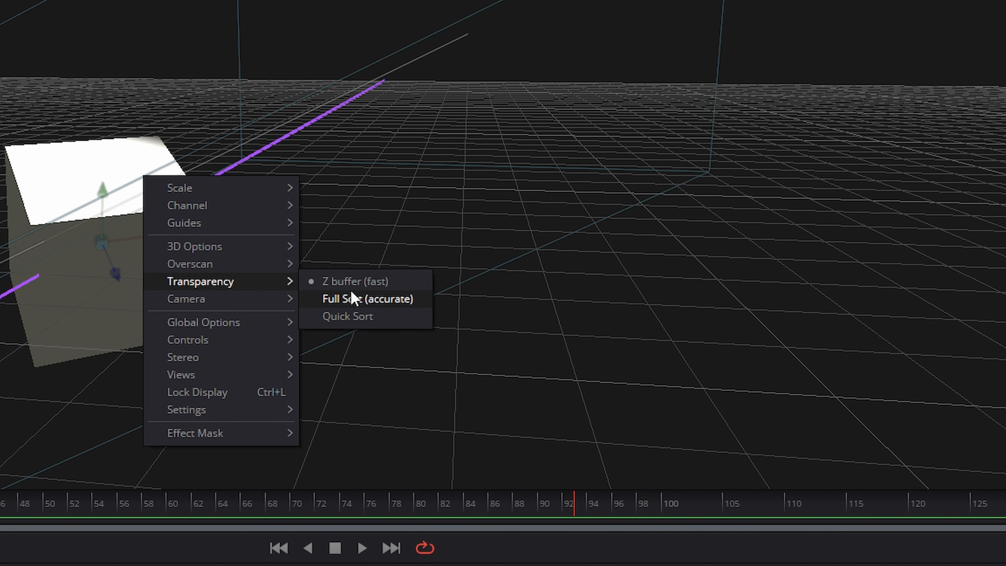
click(351, 304)
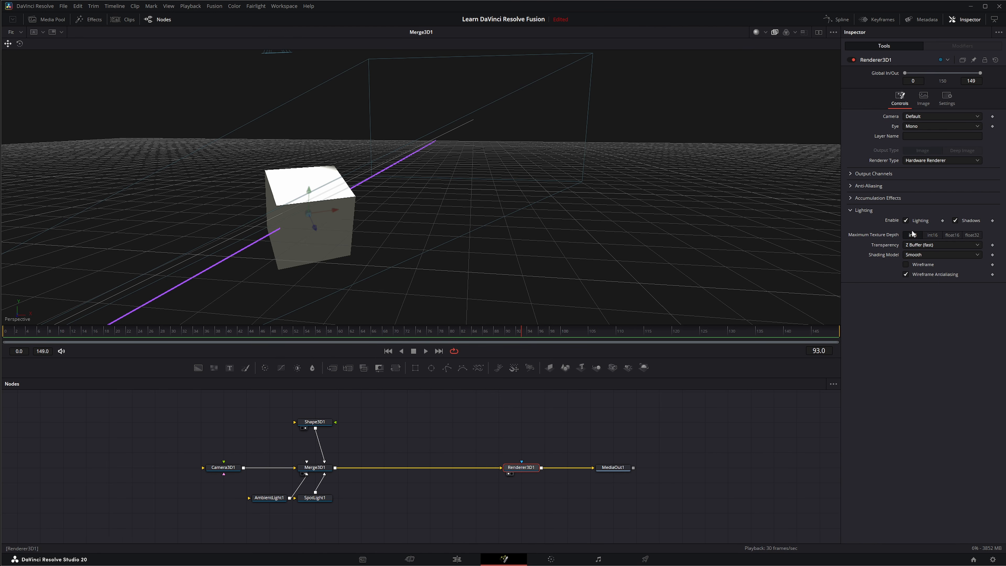
Step: Open Renderer3D1's Transparency list in the inspector to compare its options
click(918, 245)
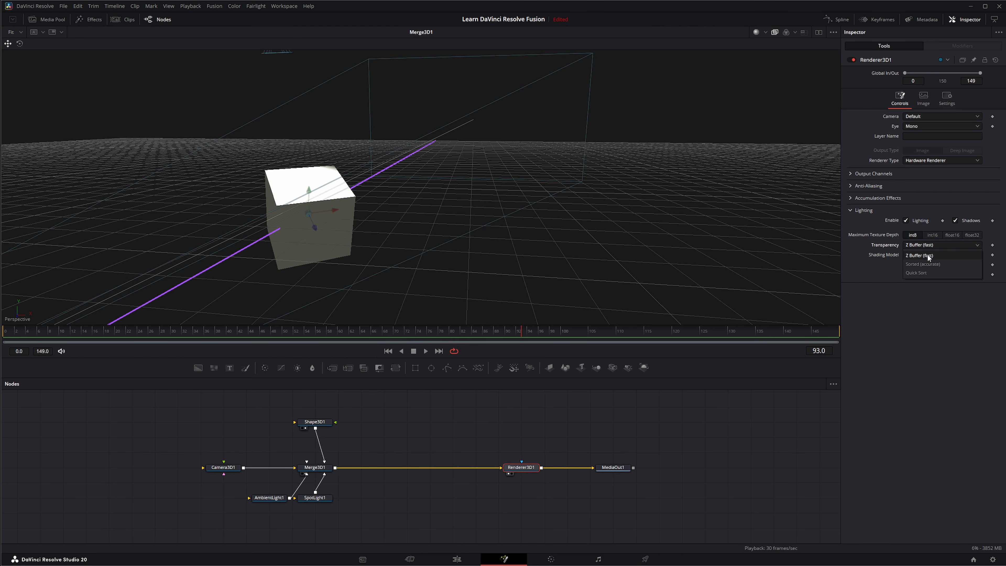
click(919, 273)
Step: Set the viewer's Transparency mode to Quick Sort
right_click(336, 214)
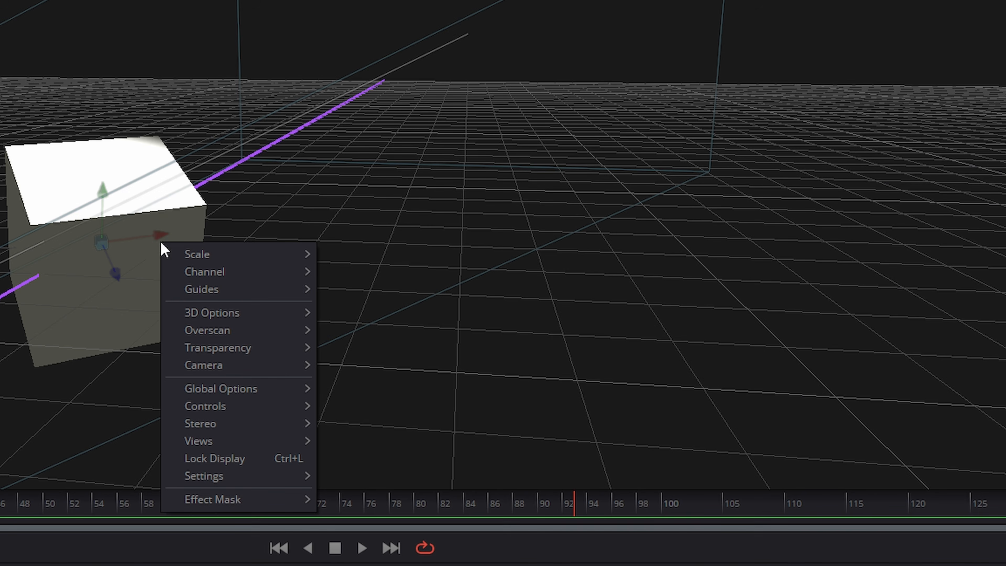
mouse_move(350, 264)
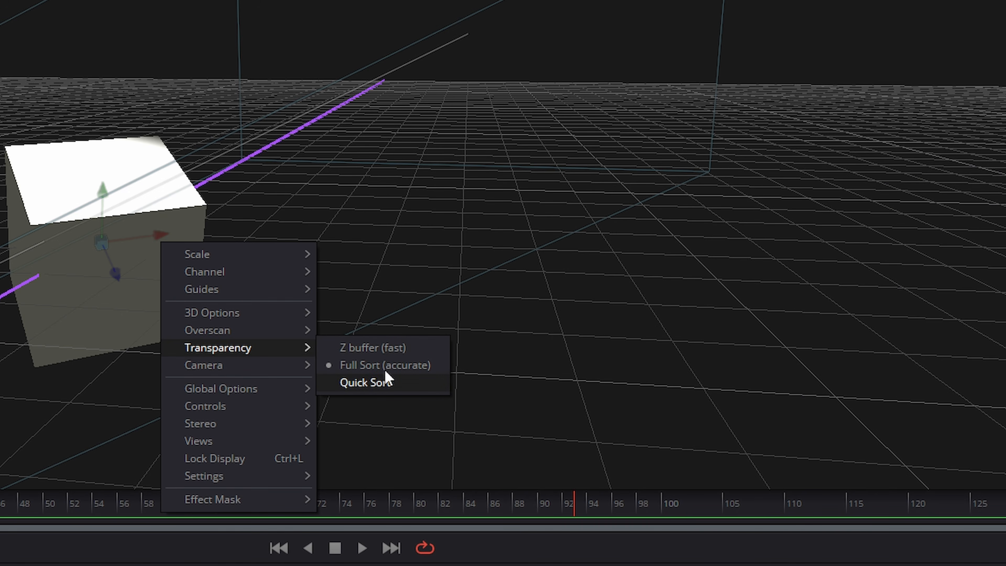
click(379, 383)
Step: Set the viewer's Transparency mode back to Z buffer (fast)
right_click(197, 239)
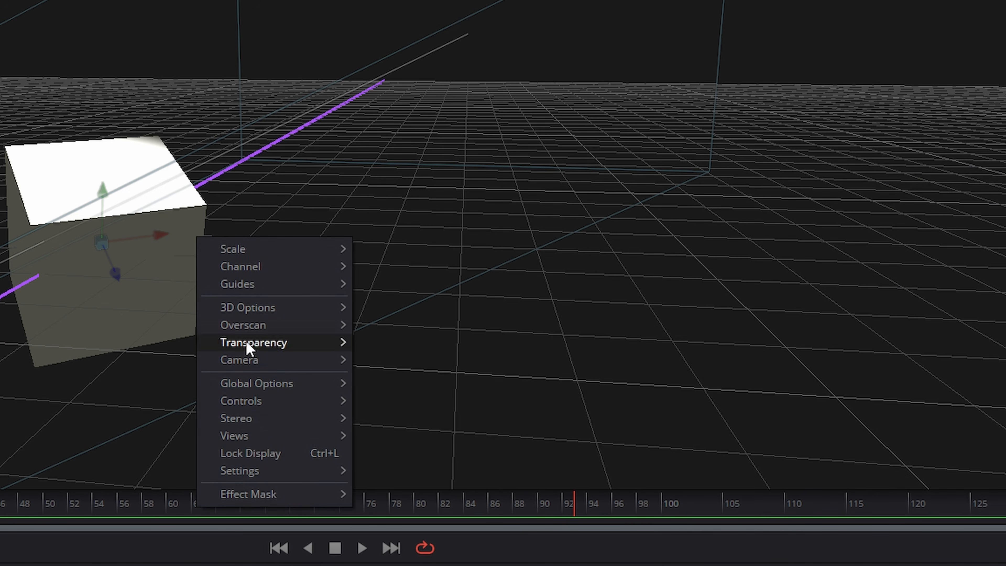
mouse_move(257, 349)
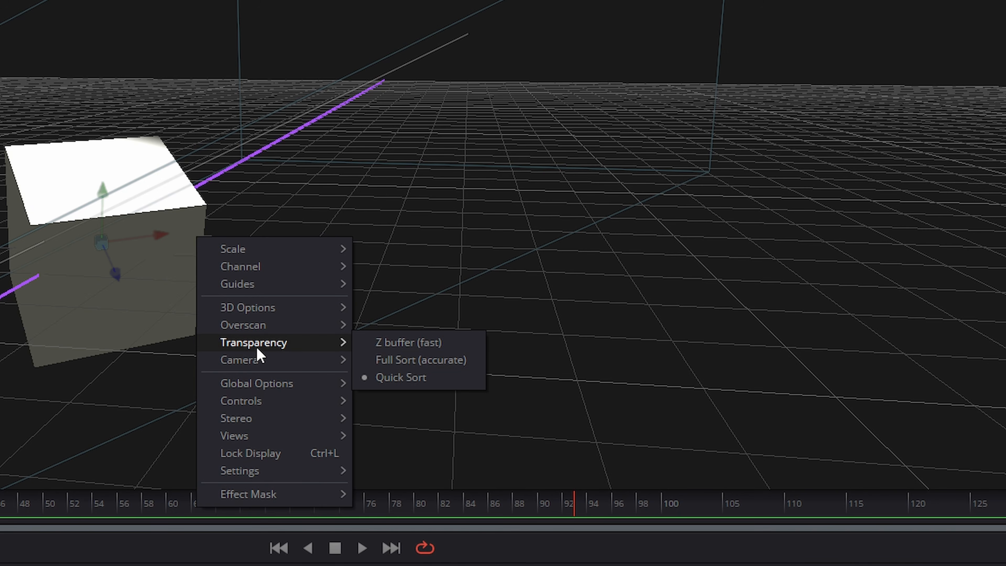
click(417, 342)
Step: Switch the viewer's camera to the Front view
right_click(224, 257)
mouse_move(303, 382)
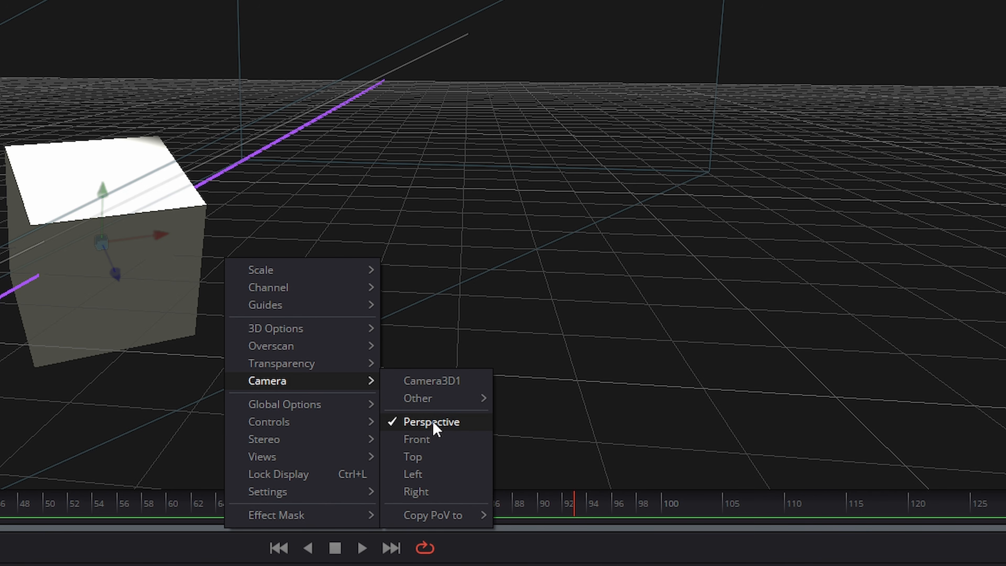
click(427, 442)
Step: Switch the viewer's camera to the Top view
right_click(293, 186)
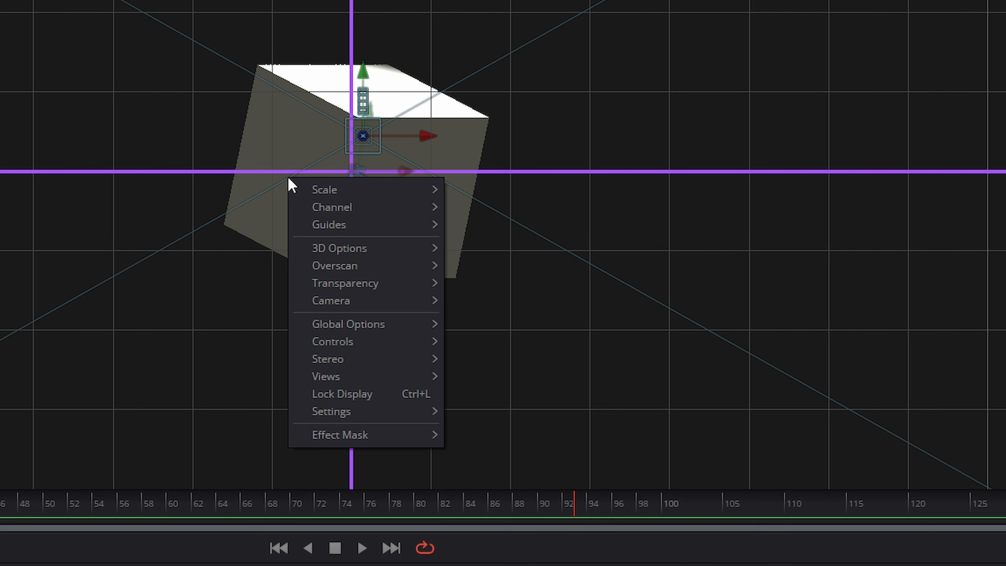
mouse_move(330, 296)
click(554, 372)
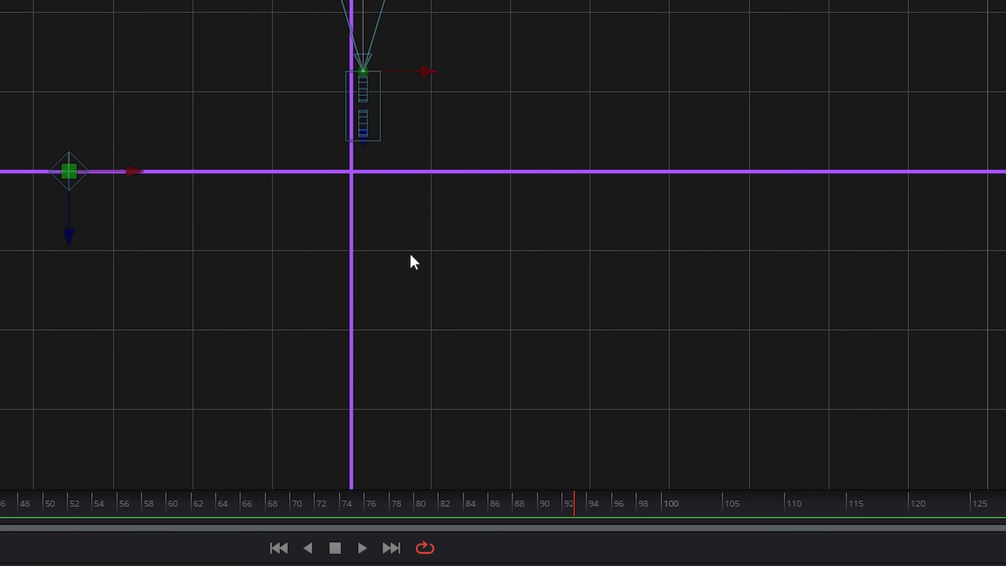
Step: Switch the viewer's camera back to Perspective
right_click(353, 172)
mouse_move(433, 301)
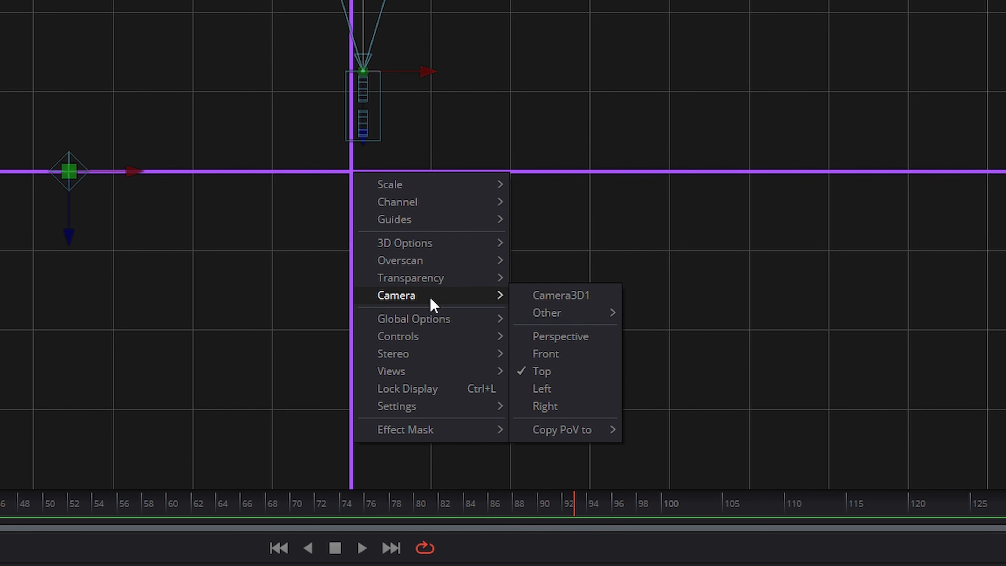
click(552, 336)
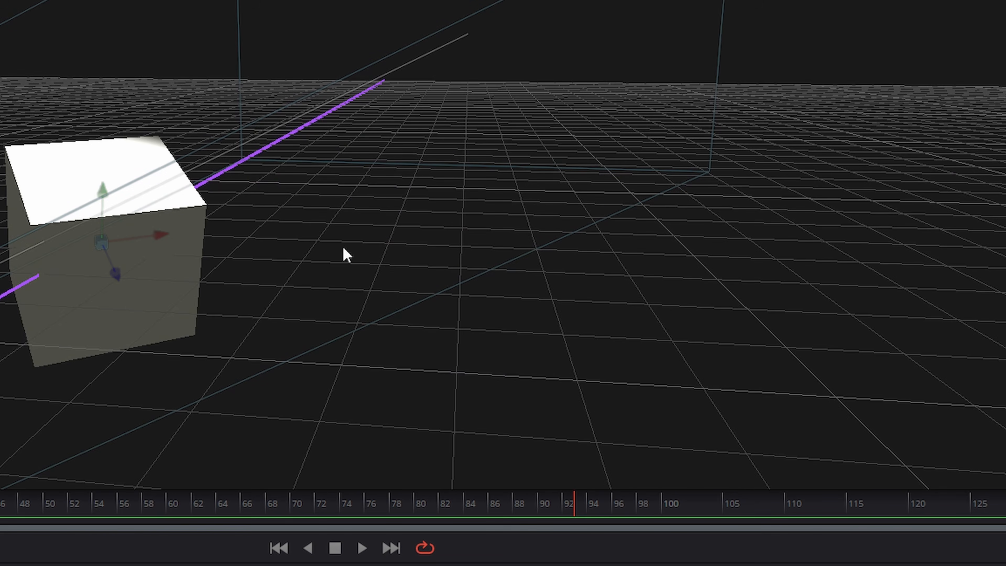
Step: Look through SpotLight1 by choosing it as the viewer's camera
right_click(254, 172)
mouse_move(318, 305)
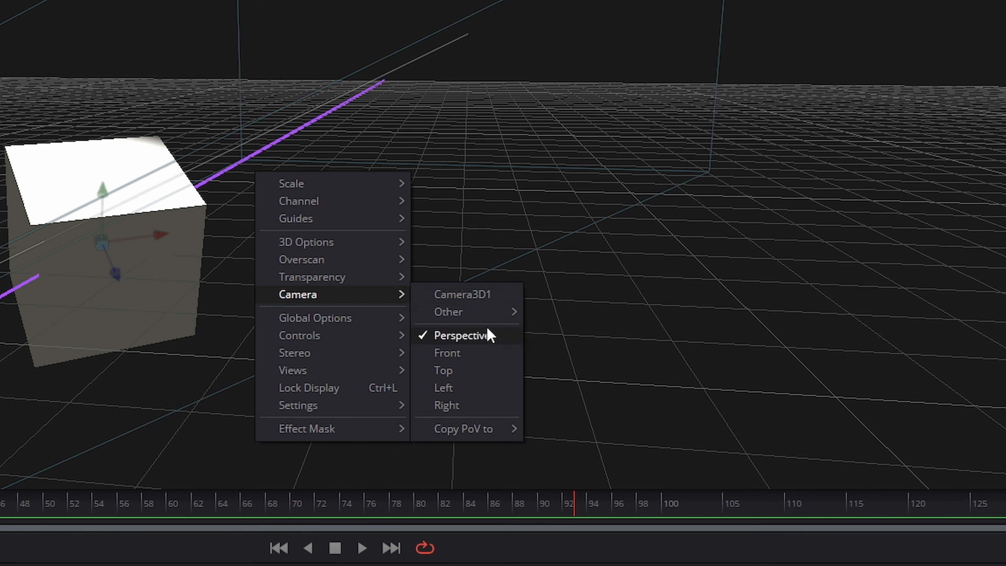
mouse_move(459, 313)
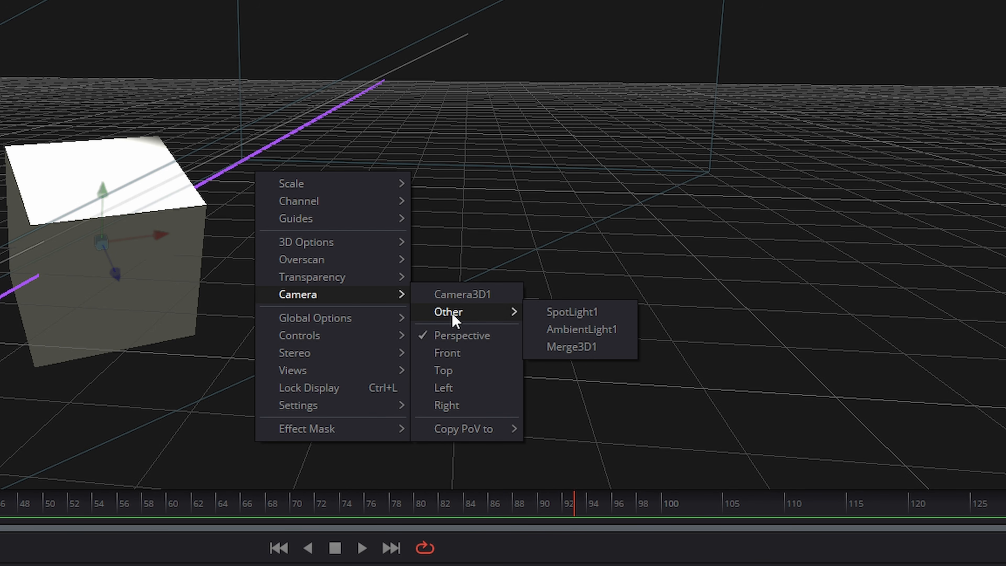
click(570, 313)
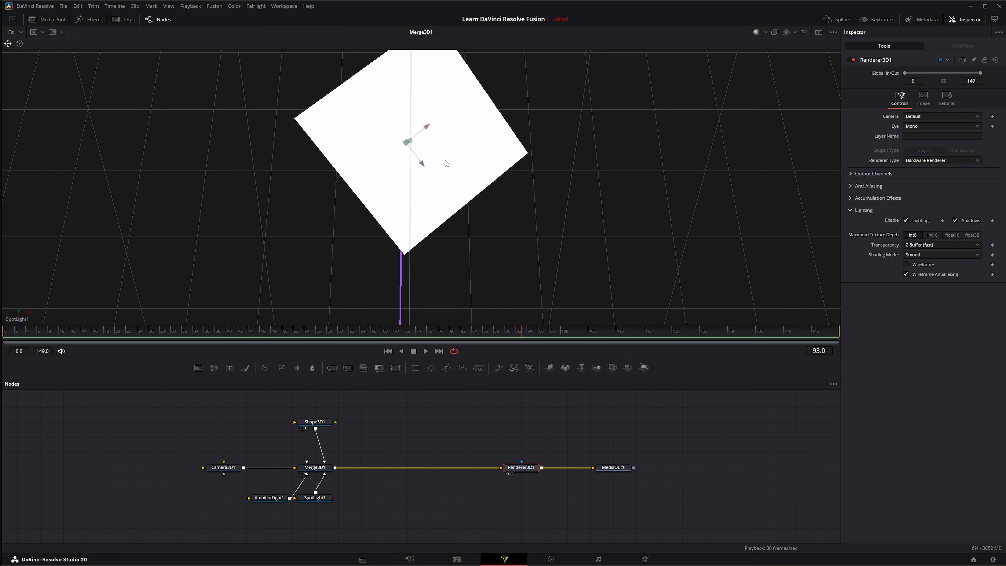
Step: Split into two viewers, load Merge3D1 into the left one, and nudge the spotlight's view on the right
click(818, 33)
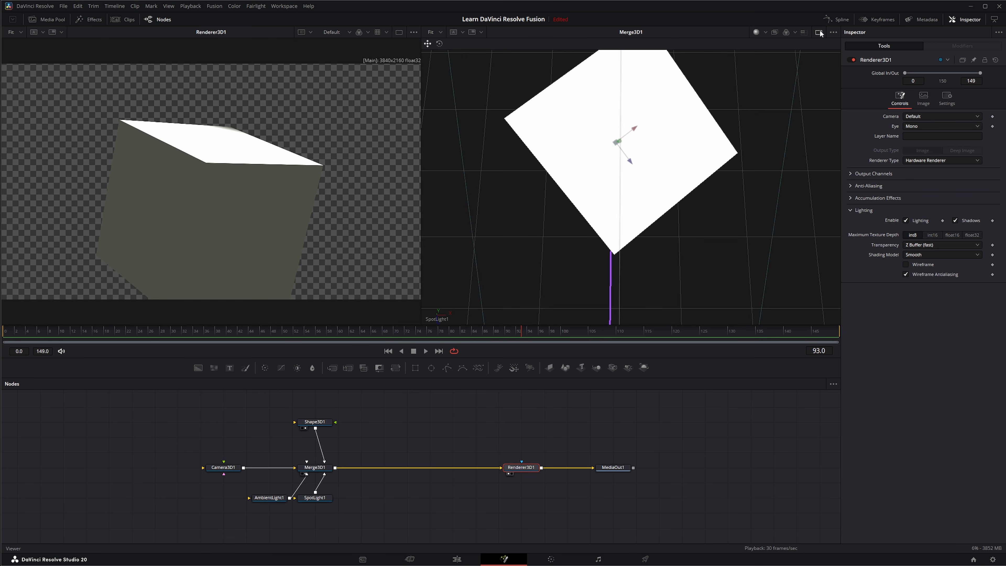
drag(320, 468, 193, 204)
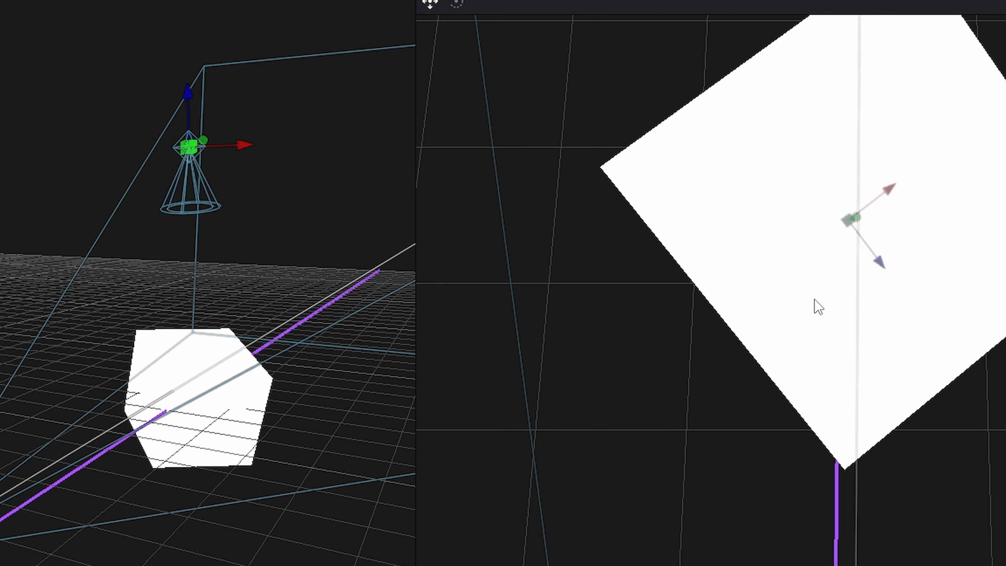
drag(817, 306, 839, 345)
Step: Switch the right viewer to look through Camera3D1 and nudge the camera's view
right_click(577, 279)
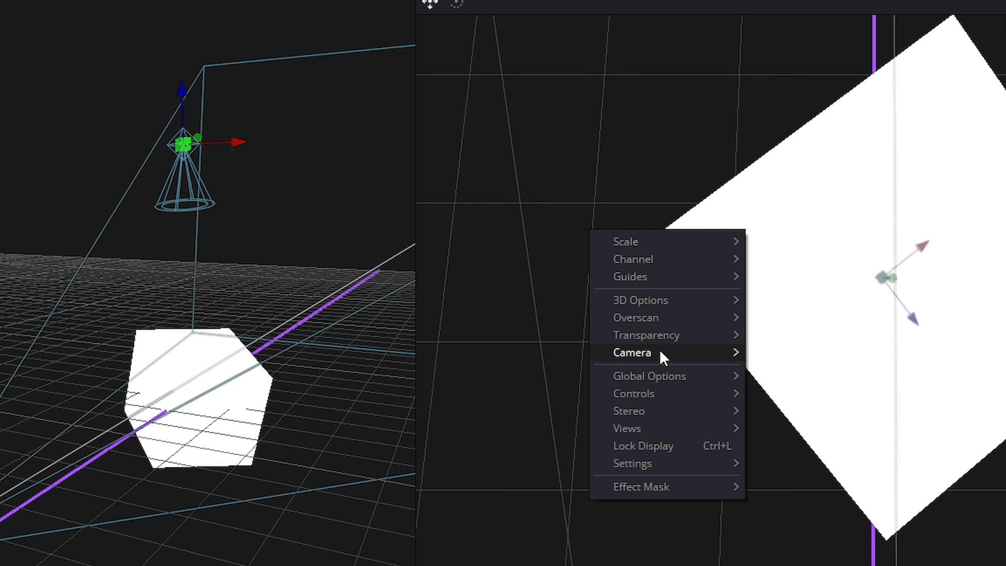
mouse_move(664, 352)
click(804, 351)
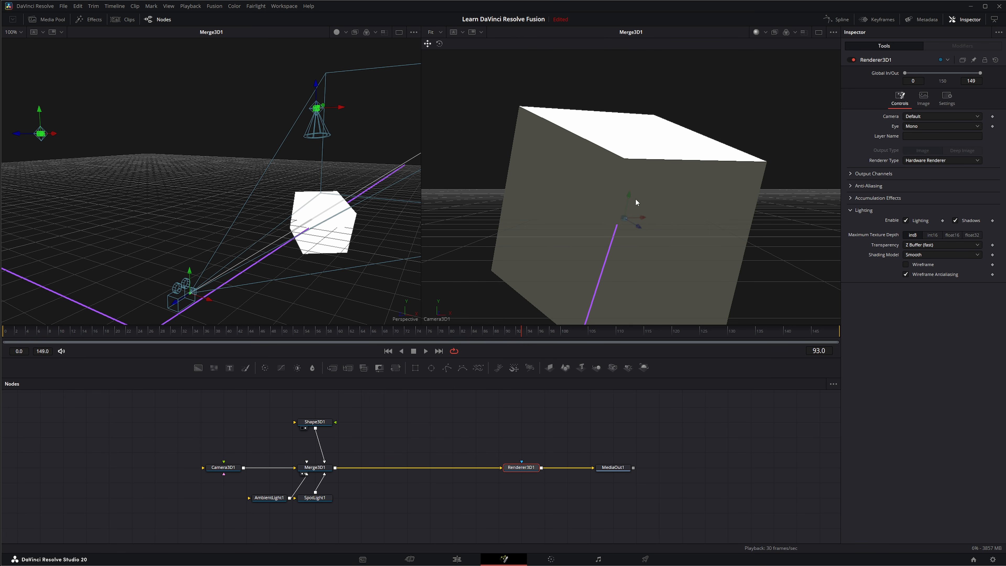
drag(661, 190, 679, 217)
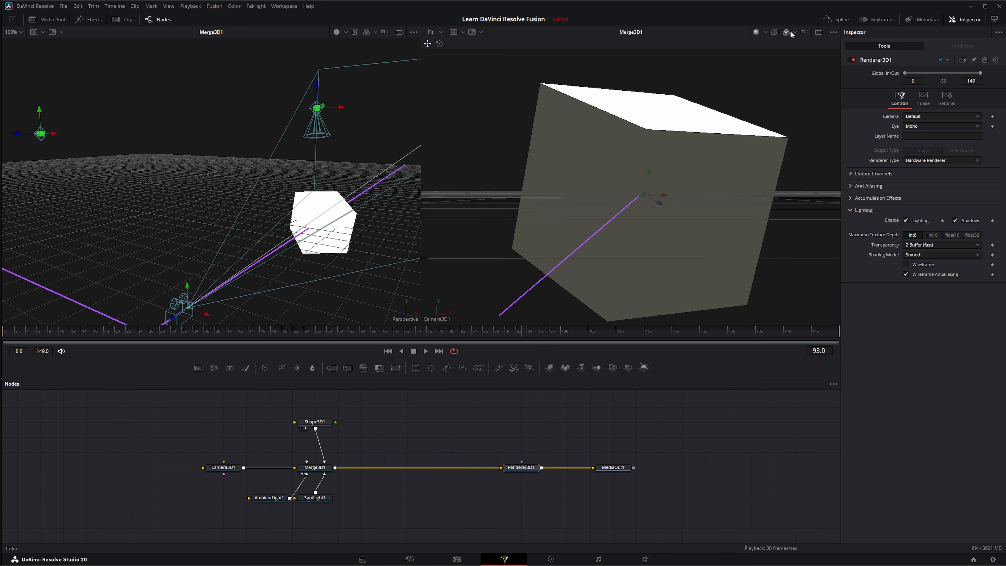
Step: Return to a single viewer and set its camera to Perspective
click(818, 33)
right_click(385, 181)
mouse_move(407, 235)
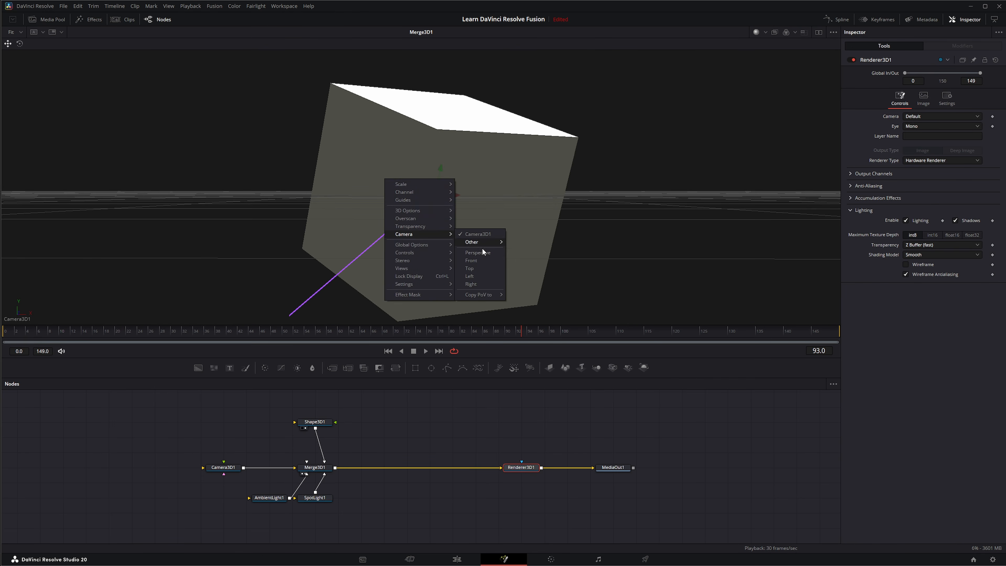
click(481, 250)
Step: Select the cube in the viewer and move it slightly along its X axis
right_click(311, 214)
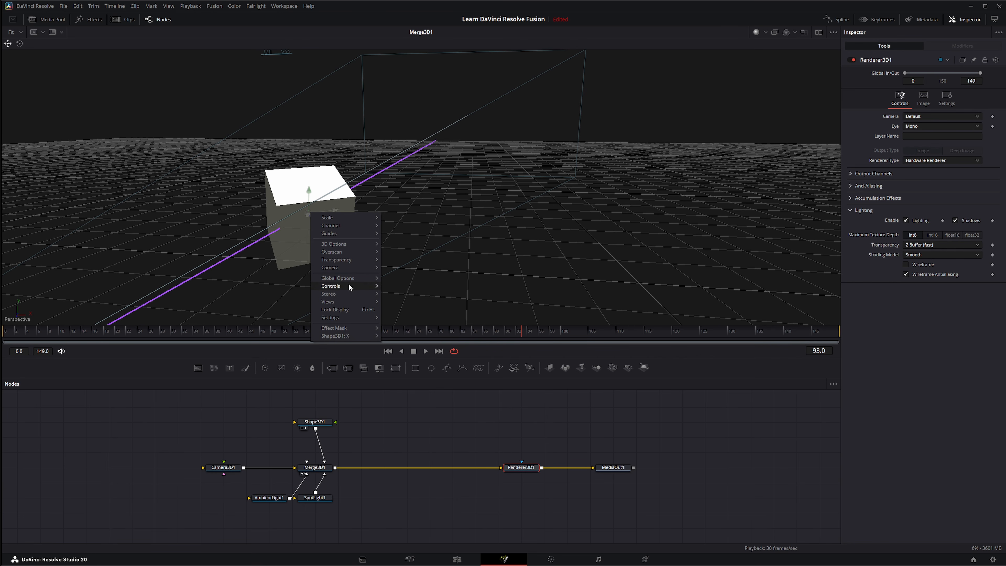
click(72, 53)
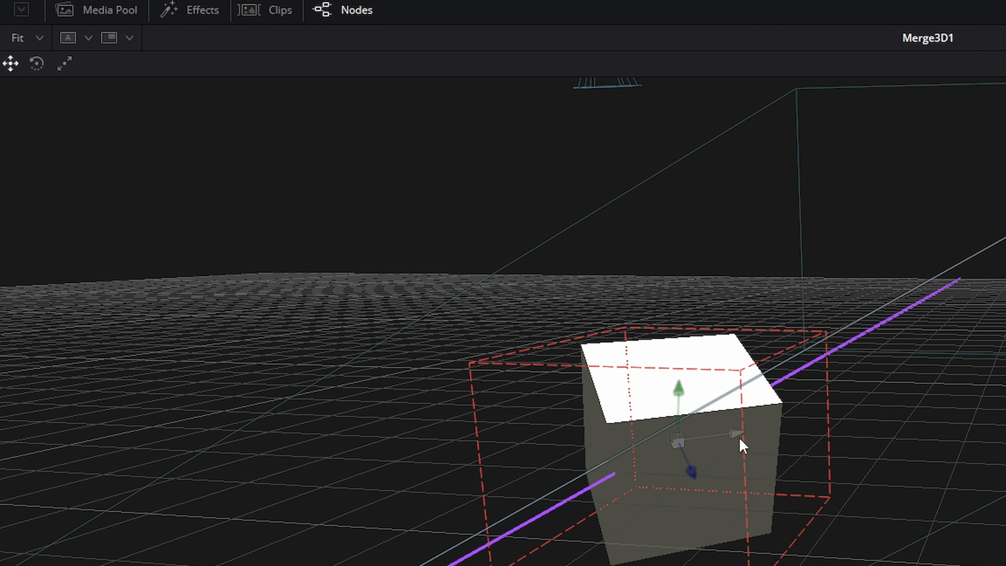
drag(735, 434, 754, 456)
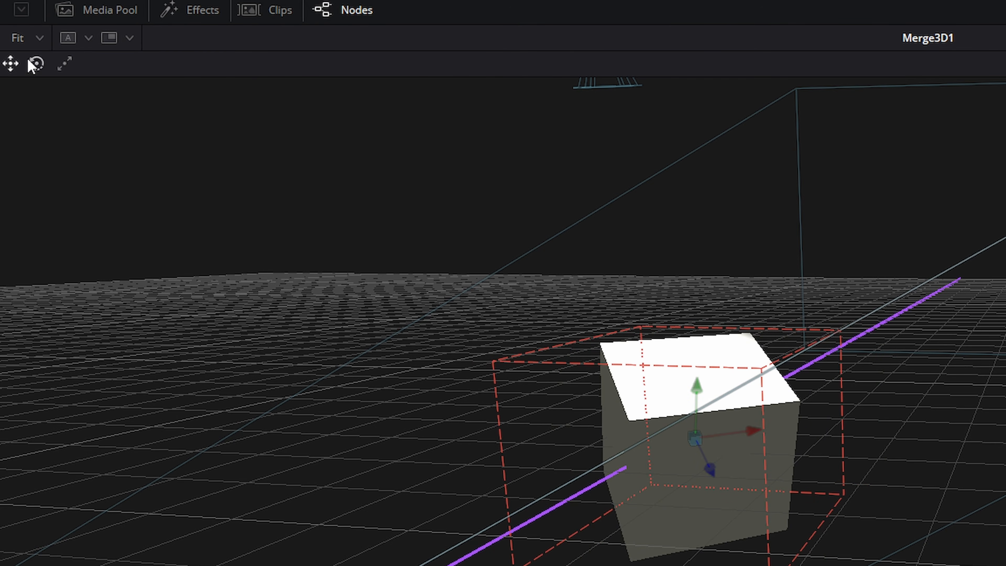
Step: Rotate the cube slightly with the rotate control, then scale it up with the scale control
click(37, 64)
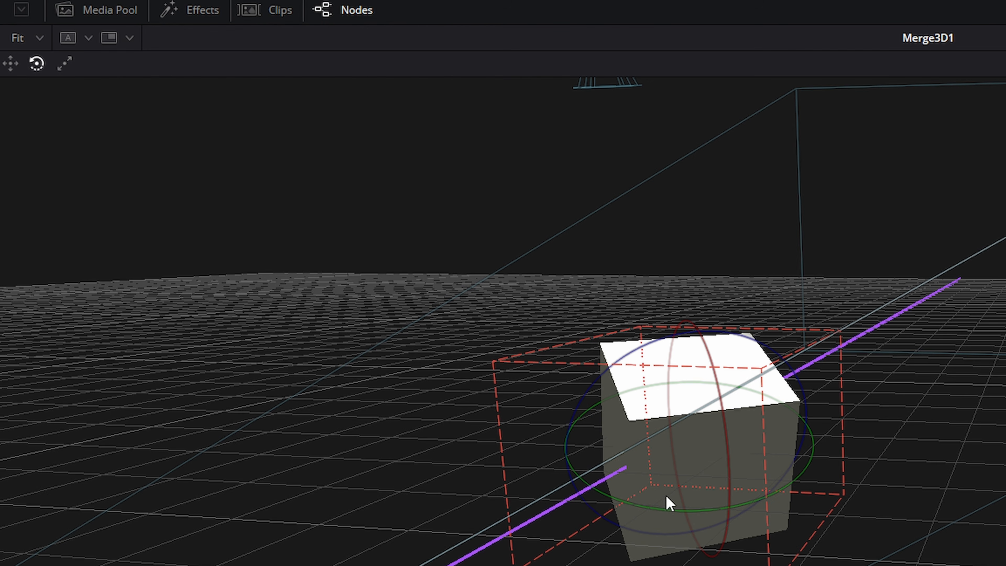
mouse_move(669, 508)
mouse_down()
mouse_move(708, 509)
mouse_move(663, 514)
mouse_move(673, 513)
mouse_up()
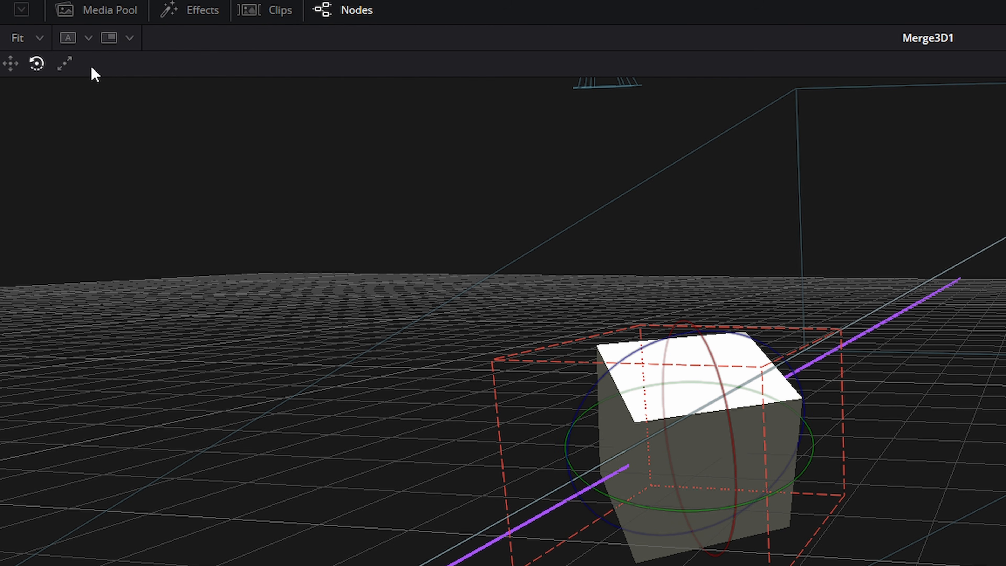
click(65, 65)
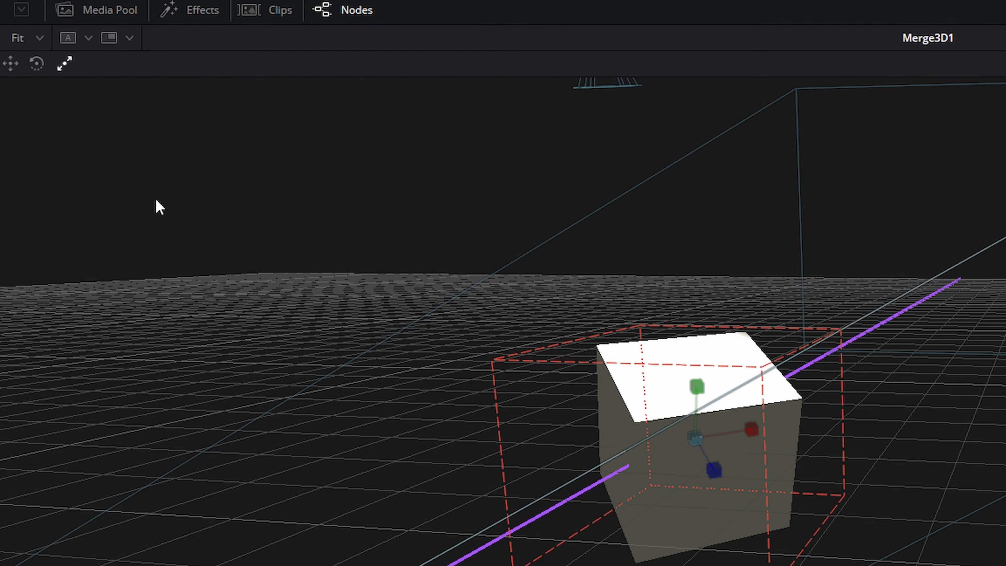
mouse_move(753, 431)
mouse_down()
mouse_move(807, 428)
mouse_move(758, 438)
mouse_up()
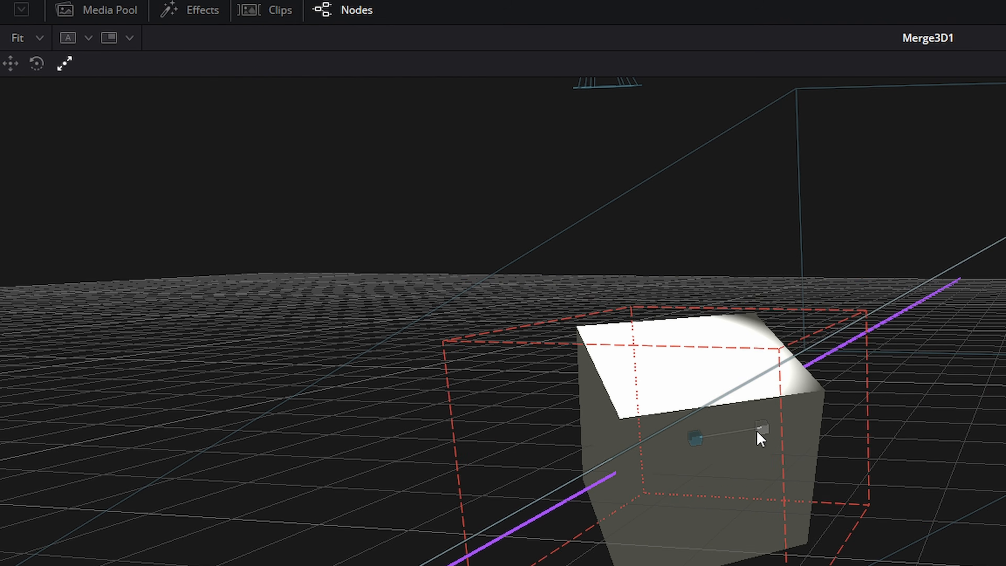